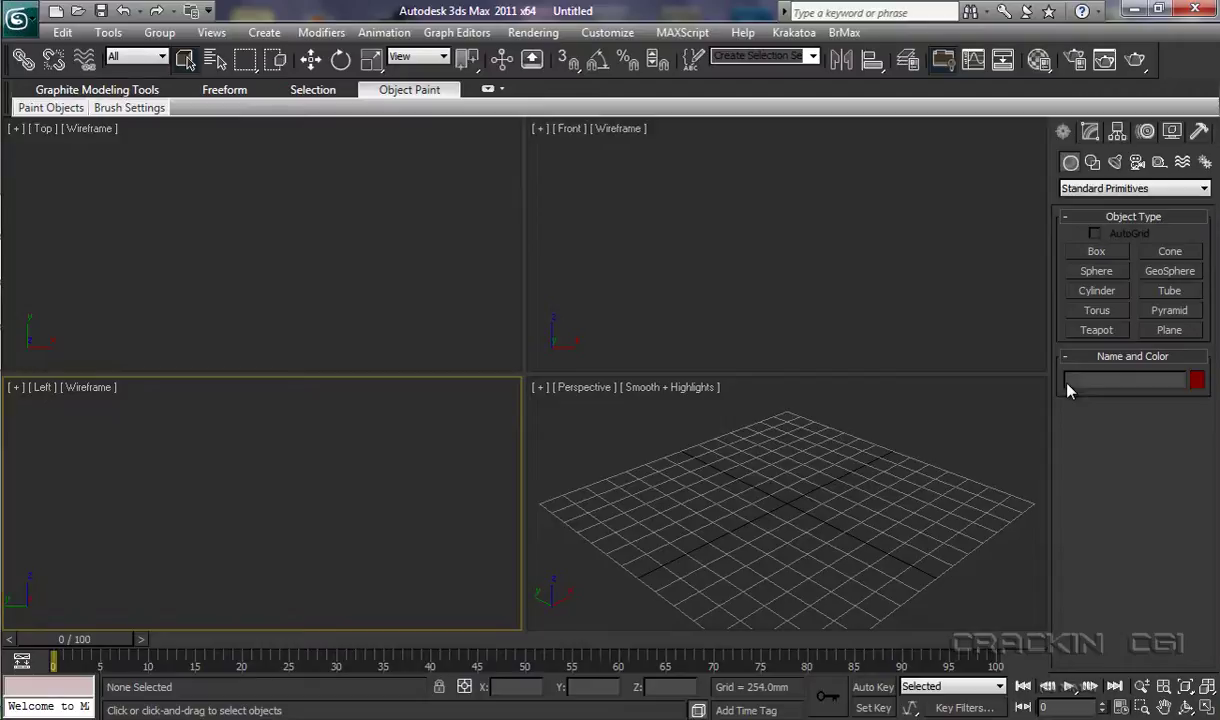
Create a new layer named Ref_Material in the layer manager and close the manager
{"action": "left_click", "coordinate": [907, 61]}
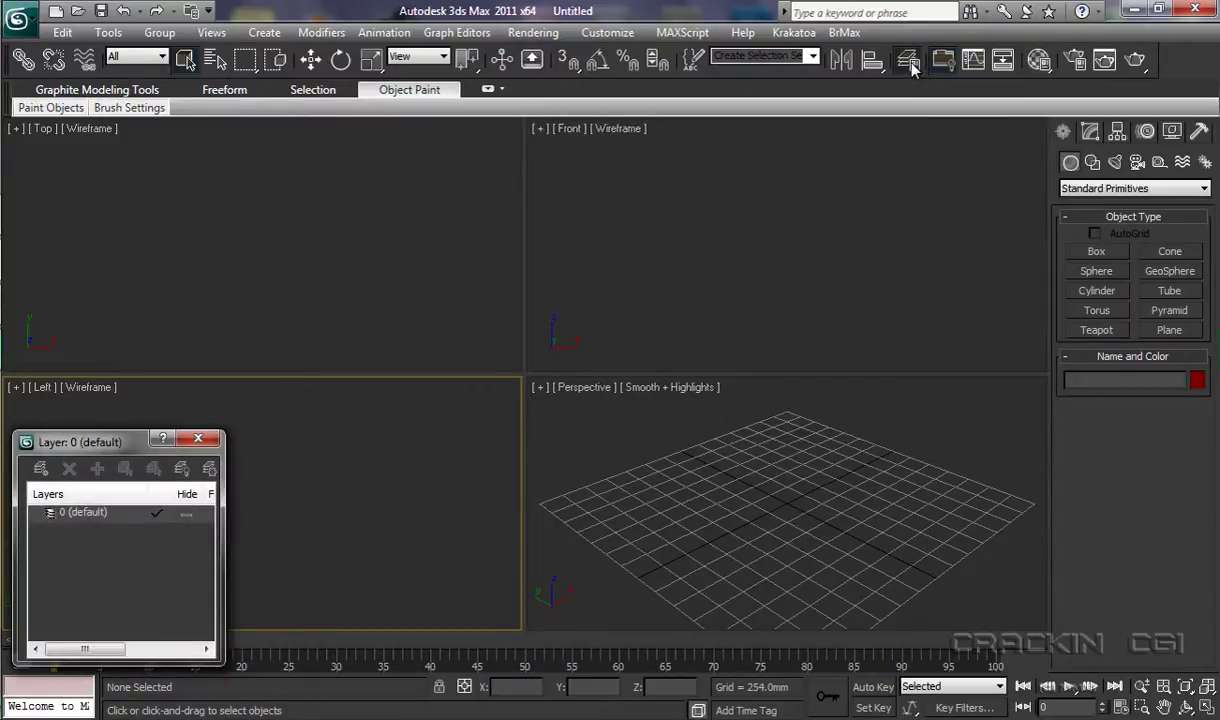
{"action": "left_click", "coordinate": [40, 472]}
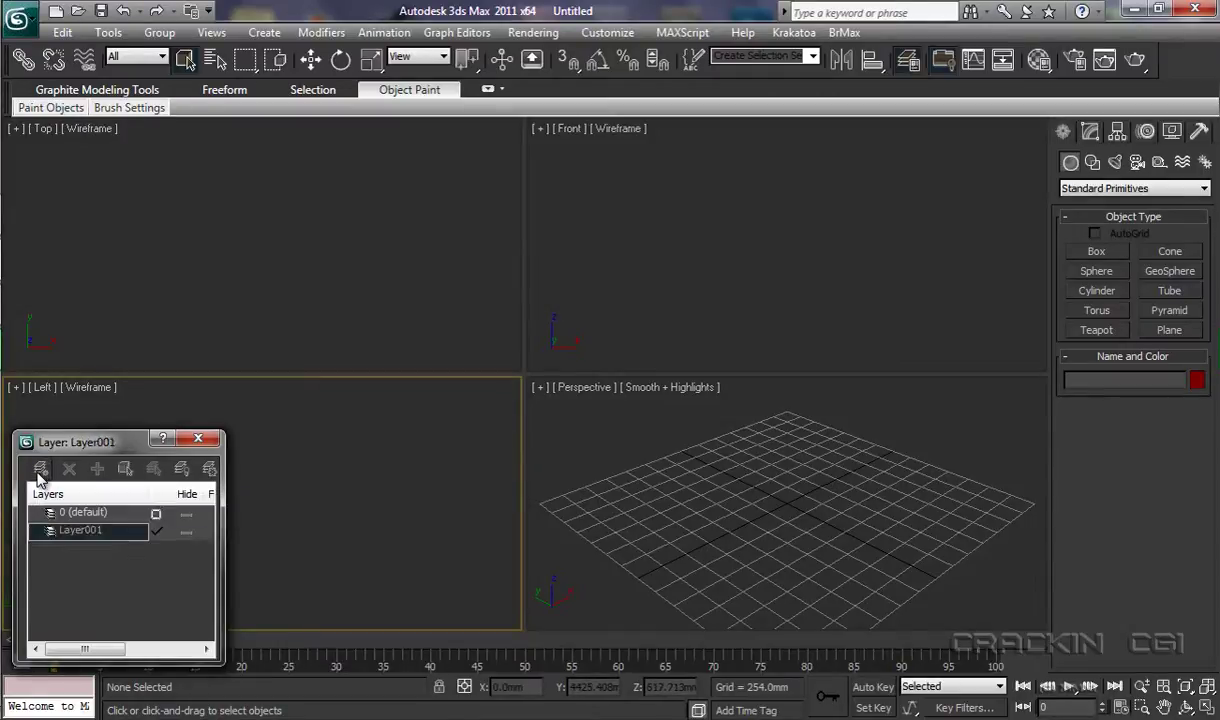
{"action": "left_click_drag", "start_coordinate": [78, 446], "coordinate": [508, 250]}
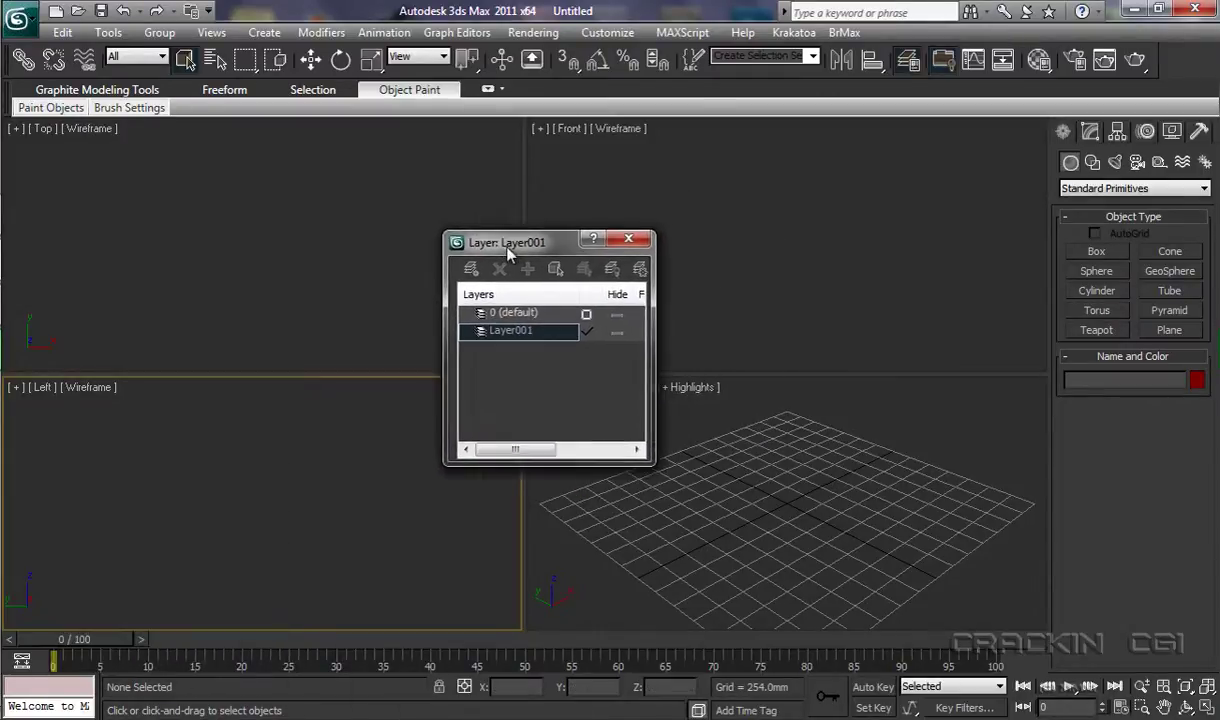
{"action": "left_click", "coordinate": [545, 332]}
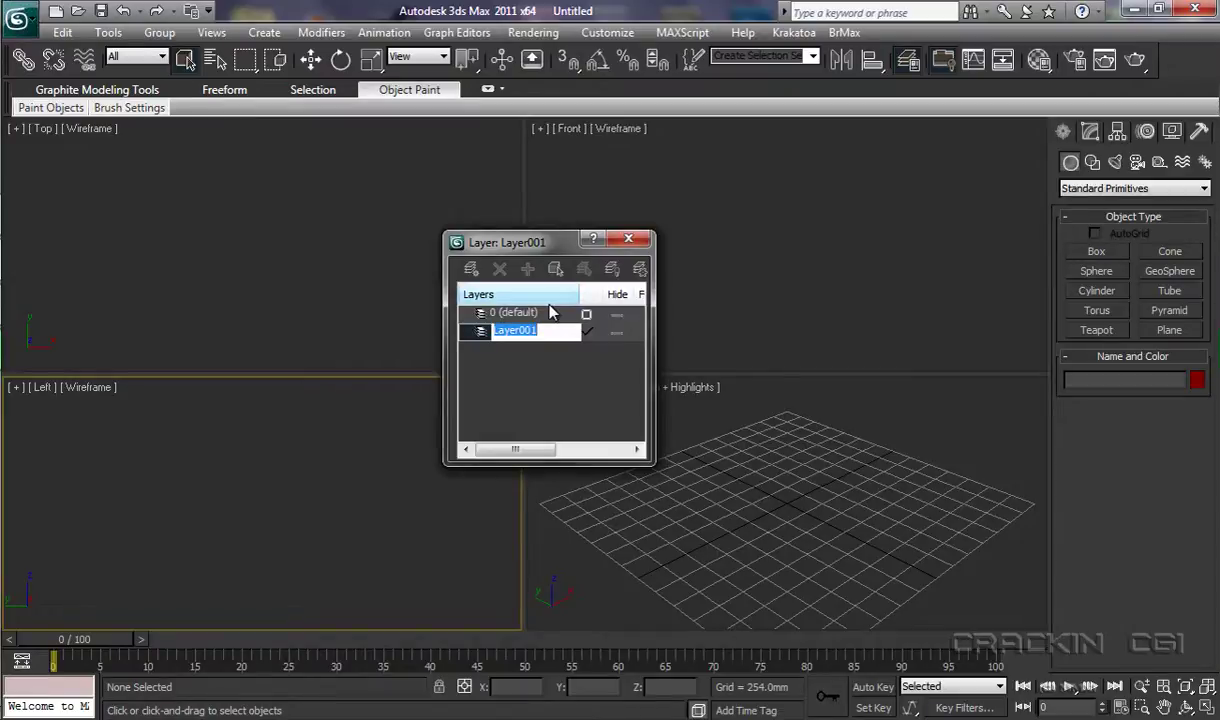
{"action": "type", "text": "Re"}
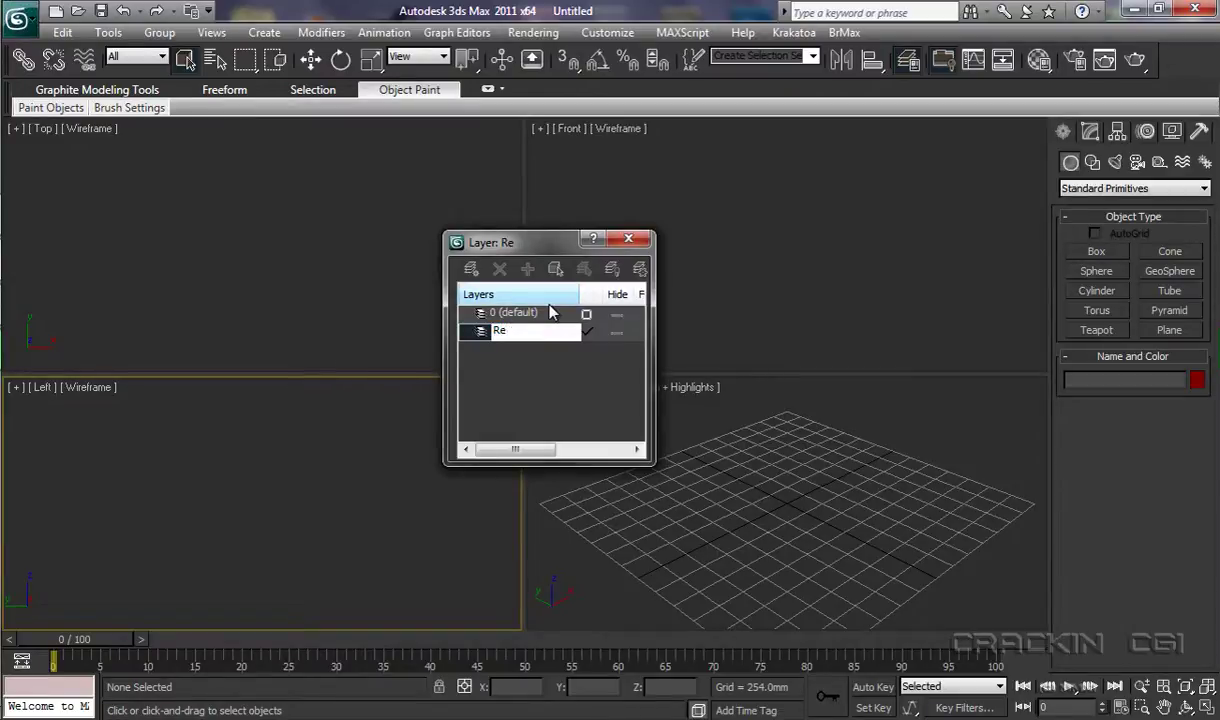
{"action": "type", "text": "f_Ma"}
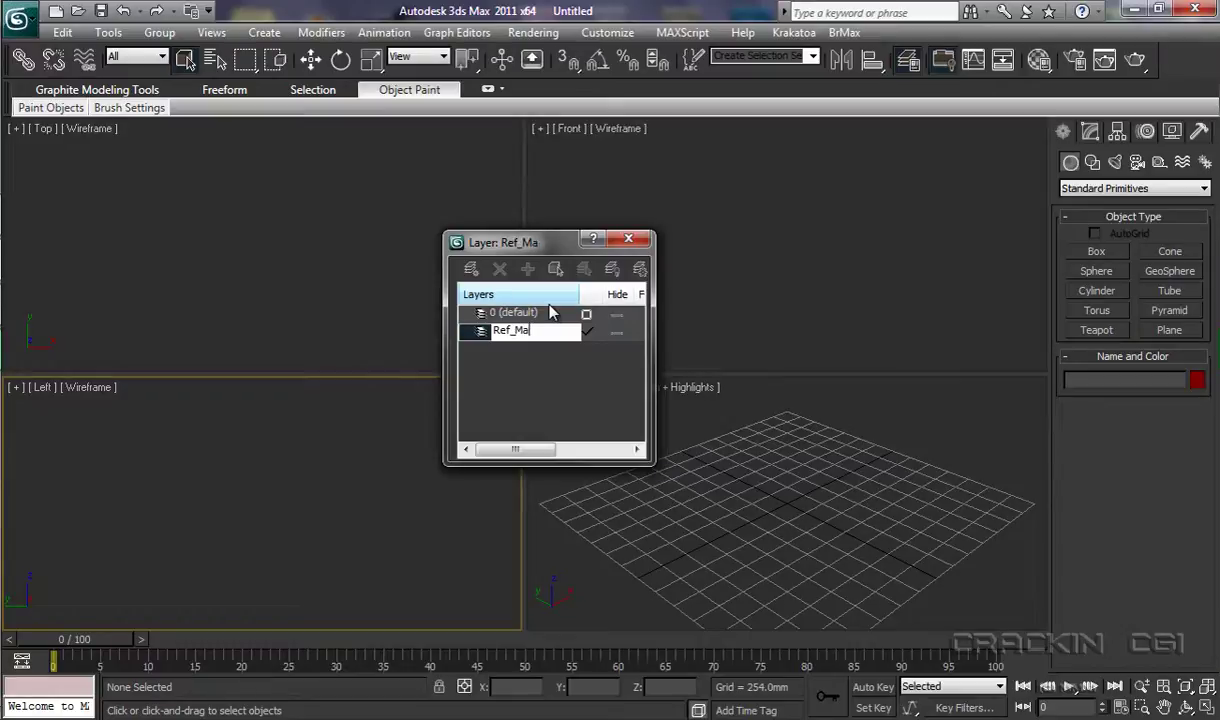
{"action": "type", "text": "terial"}
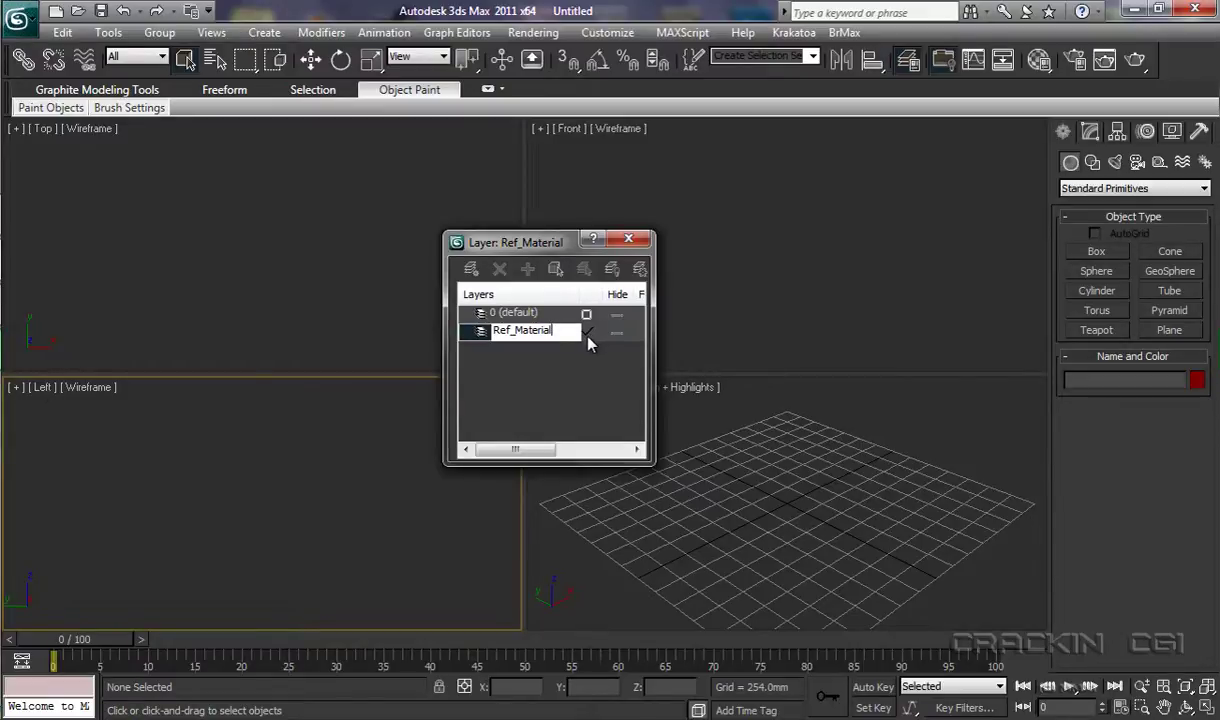
{"action": "left_click", "coordinate": [530, 369]}
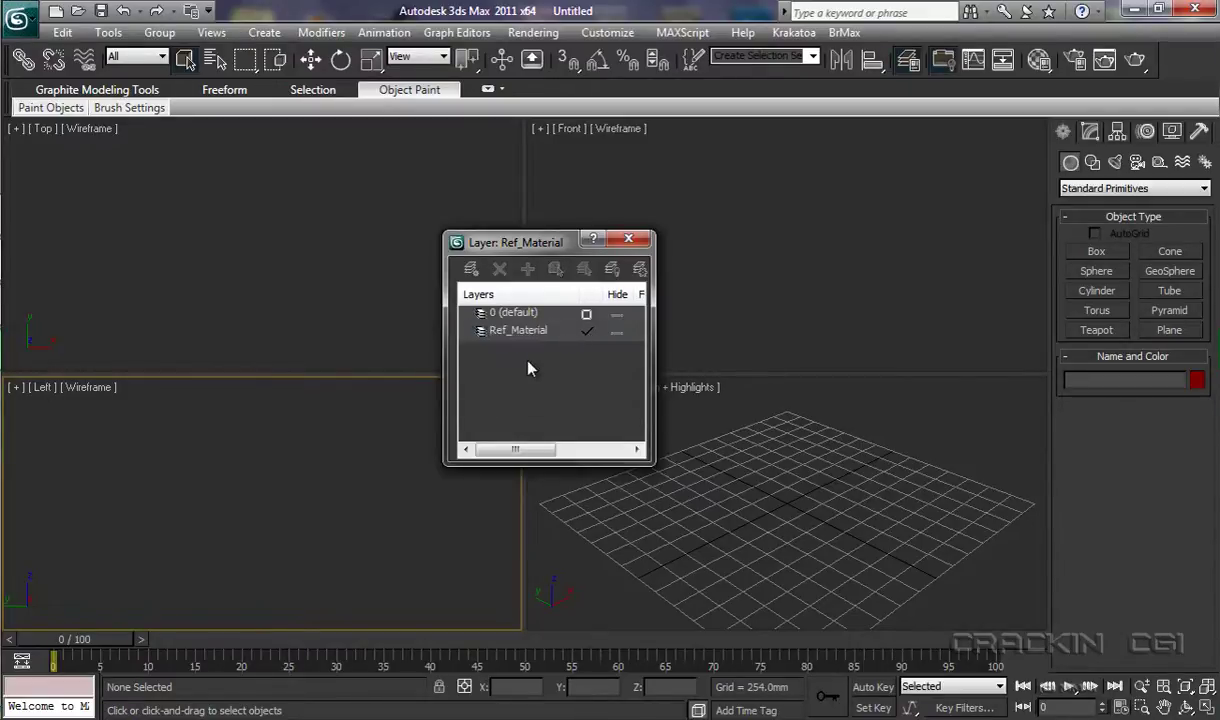
{"action": "left_click", "coordinate": [629, 241]}
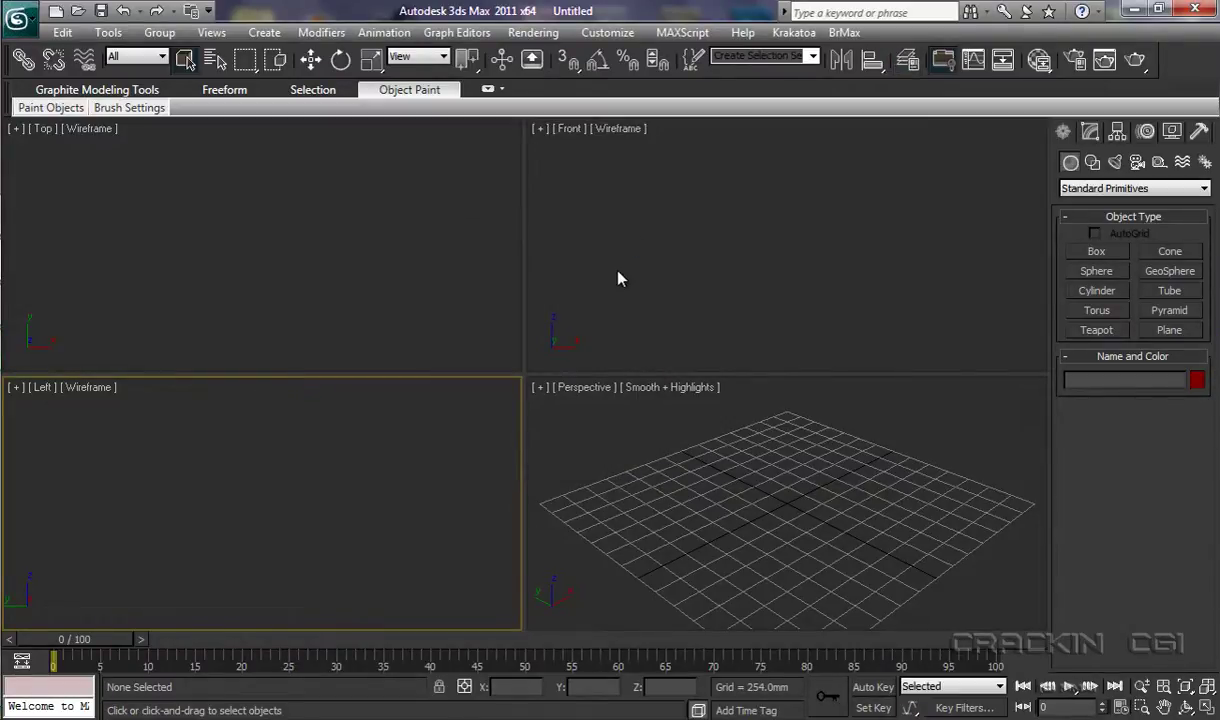
Open the material editor and switch it to the Compact Material Editor mode
{"action": "left_click", "coordinate": [1039, 62]}
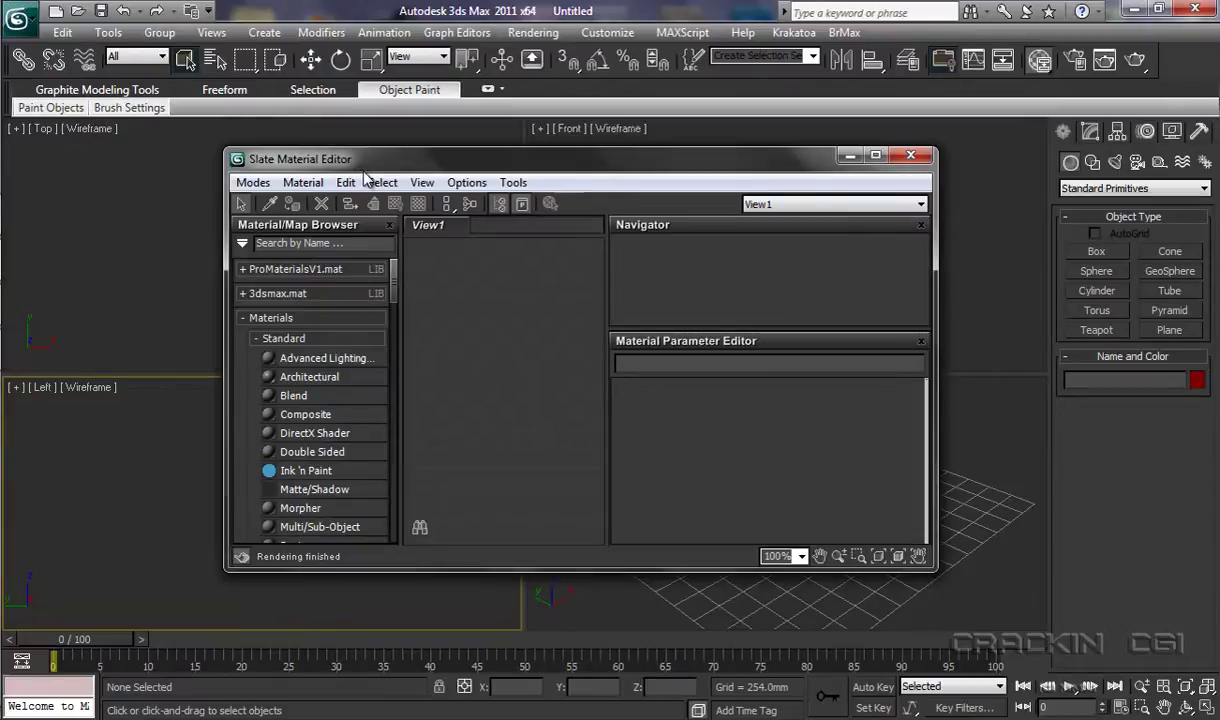
{"action": "left_click", "coordinate": [253, 184]}
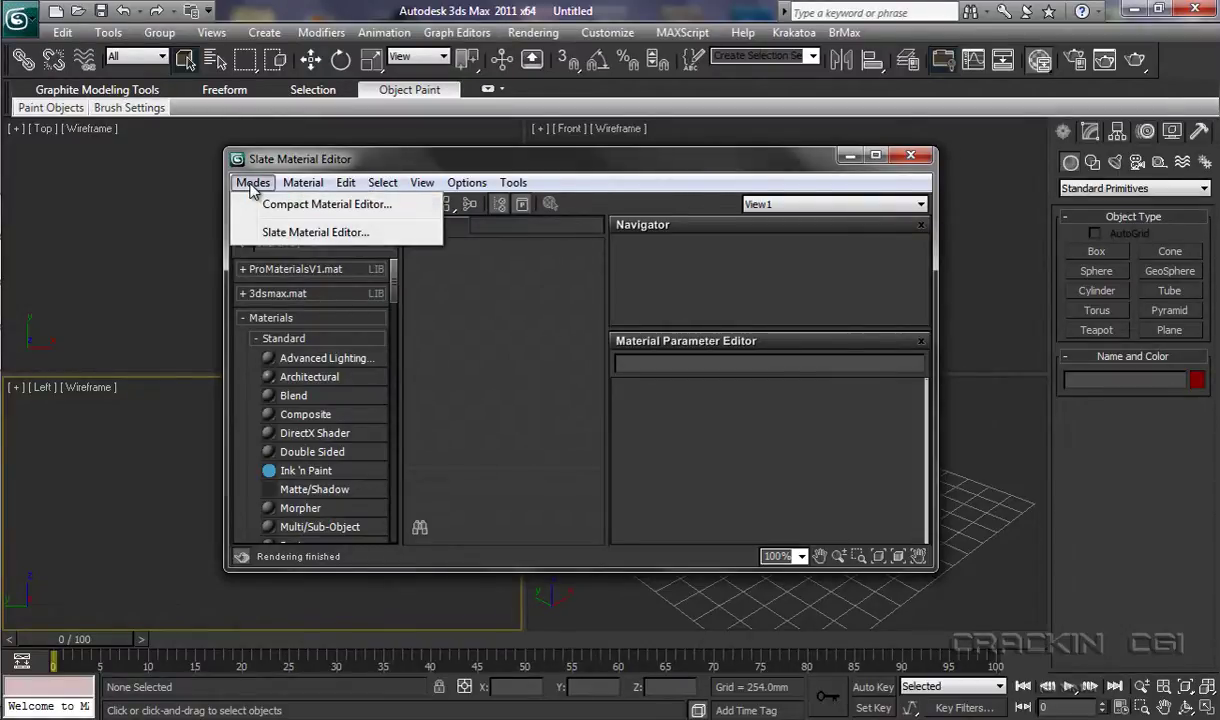
{"action": "left_click", "coordinate": [300, 205]}
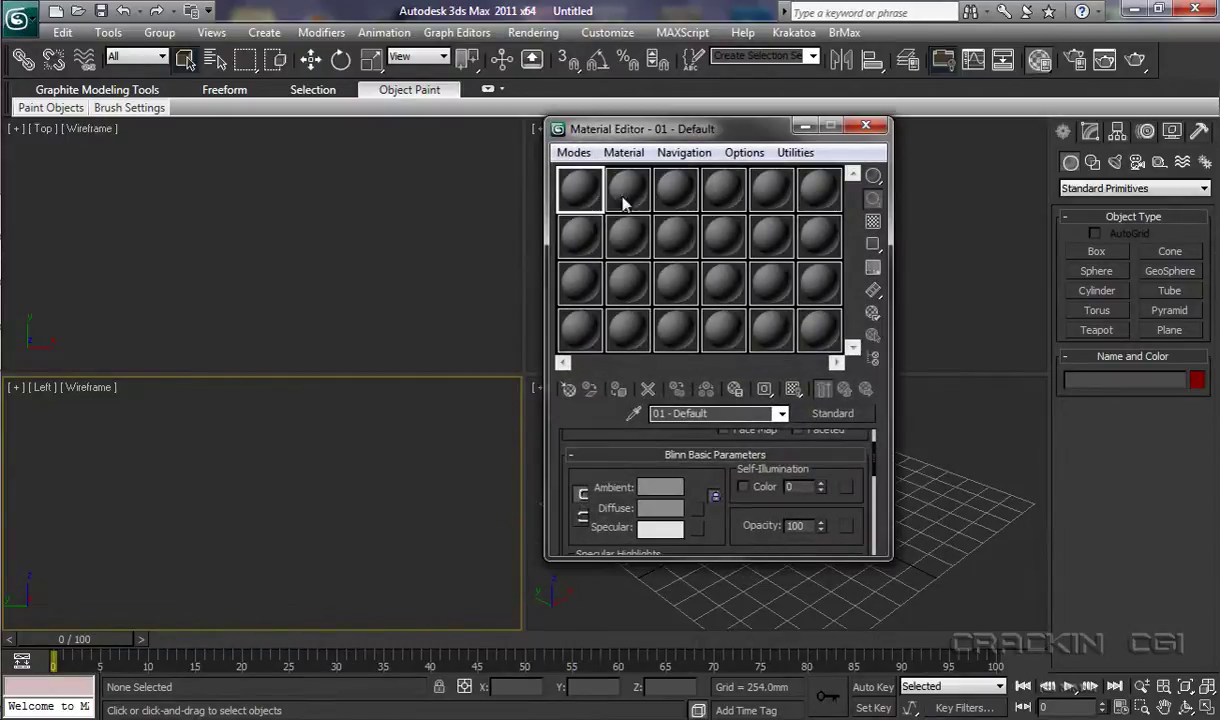
{"action": "left_click_drag", "start_coordinate": [670, 137], "coordinate": [543, 146]}
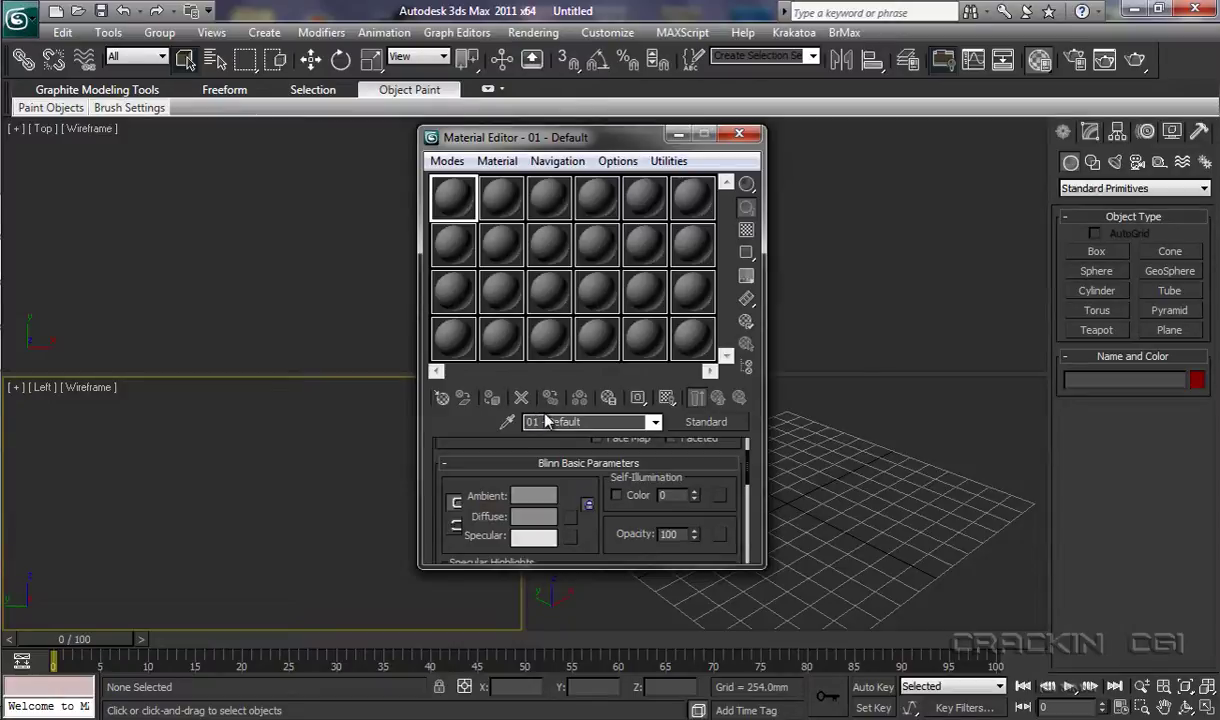
Assign the A109_Front image as a bitmap map to the first material's Diffuse channel
{"action": "left_click", "coordinate": [573, 522]}
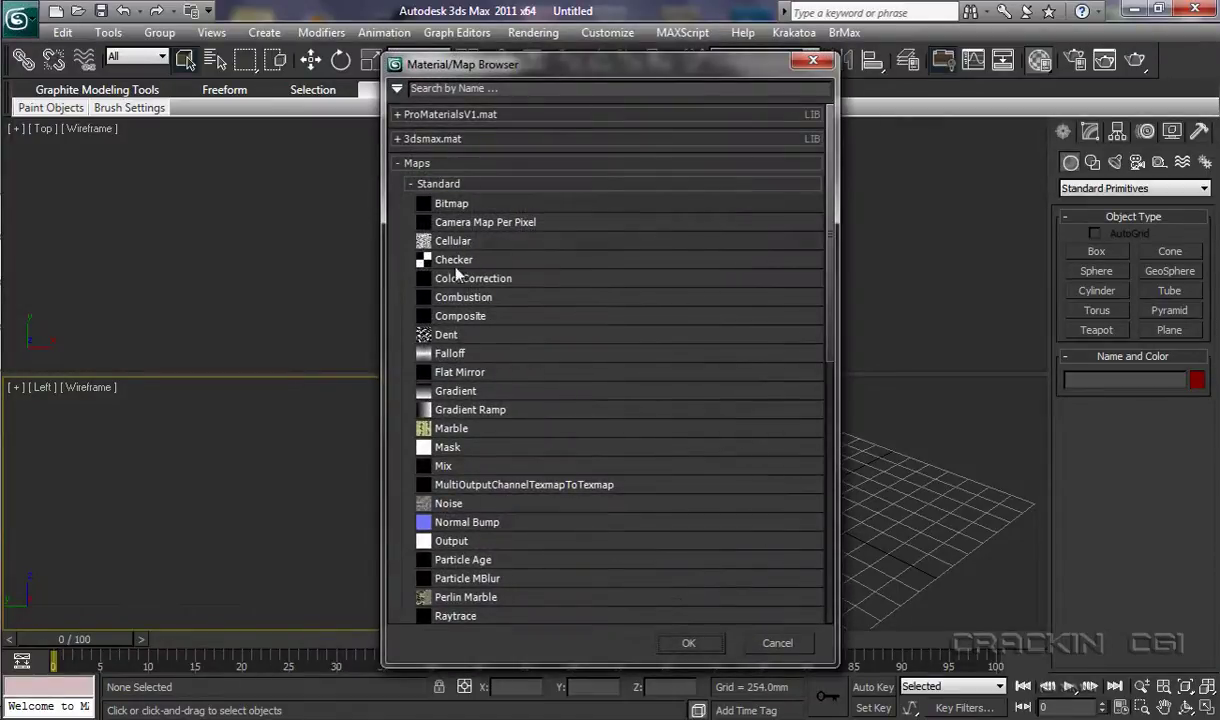
{"action": "double_click", "coordinate": [450, 205]}
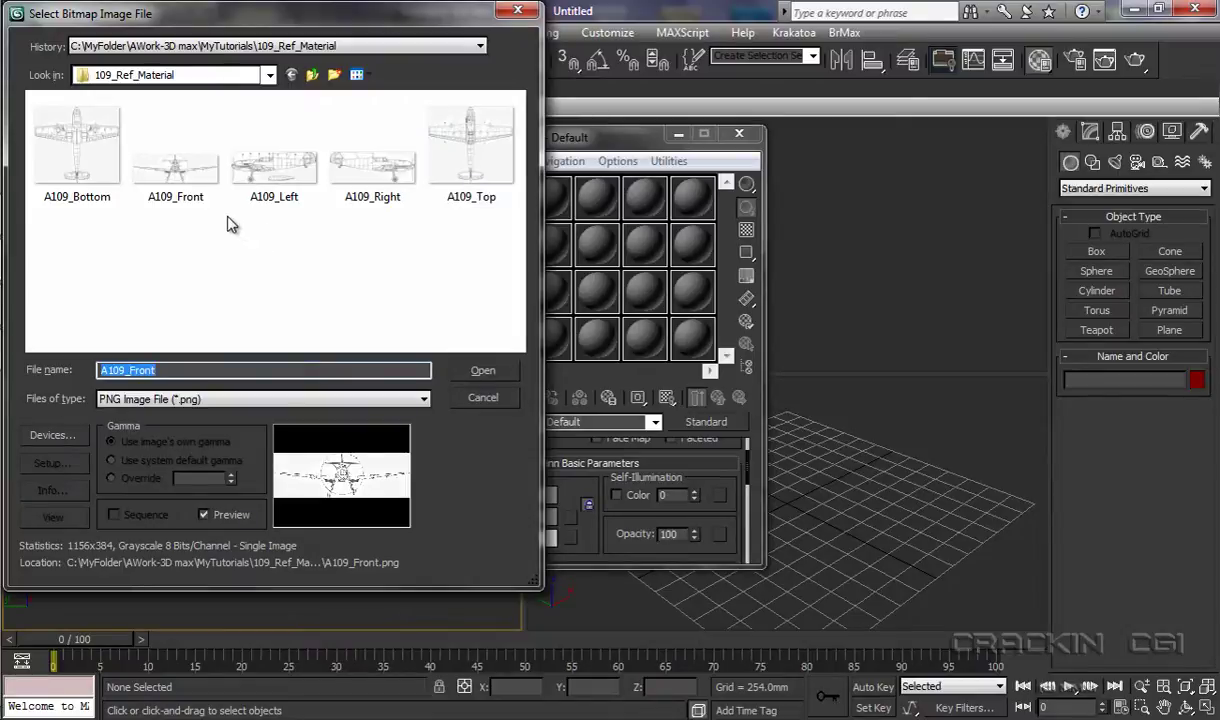
{"action": "double_click", "coordinate": [172, 170]}
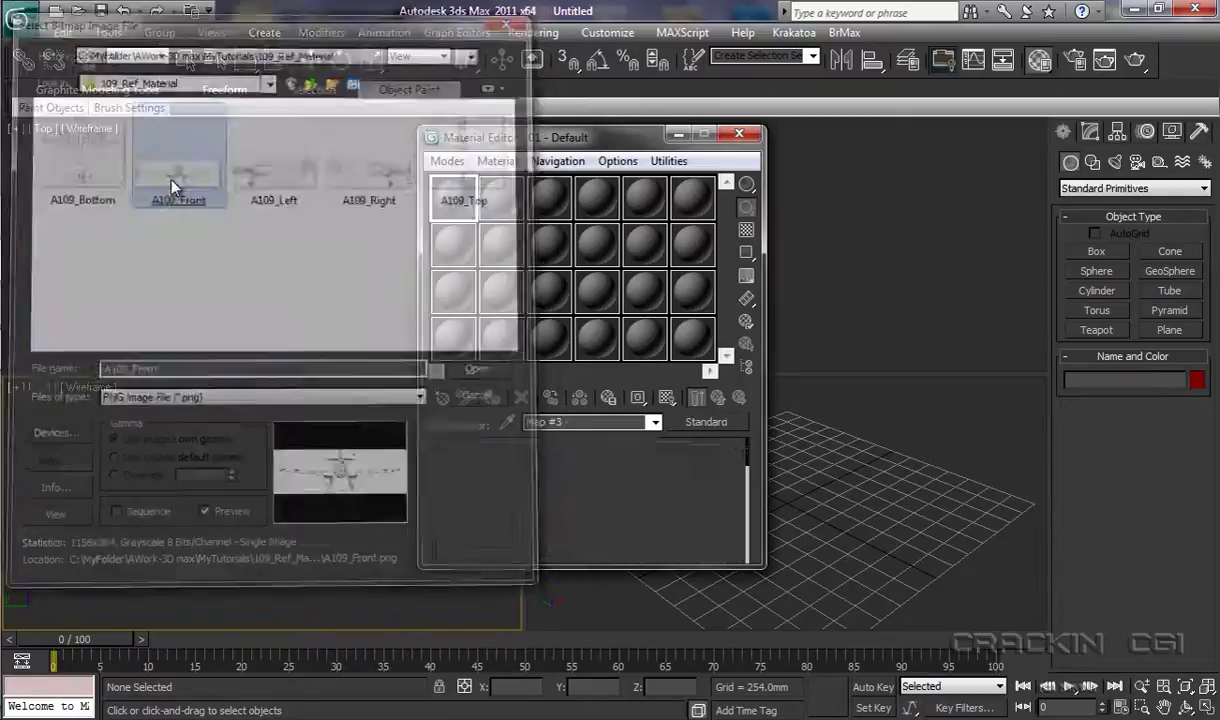
Preview the front-view material on an enlarged sample, set its self-illumination to 70, and close the preview
{"action": "double_click", "coordinate": [458, 200]}
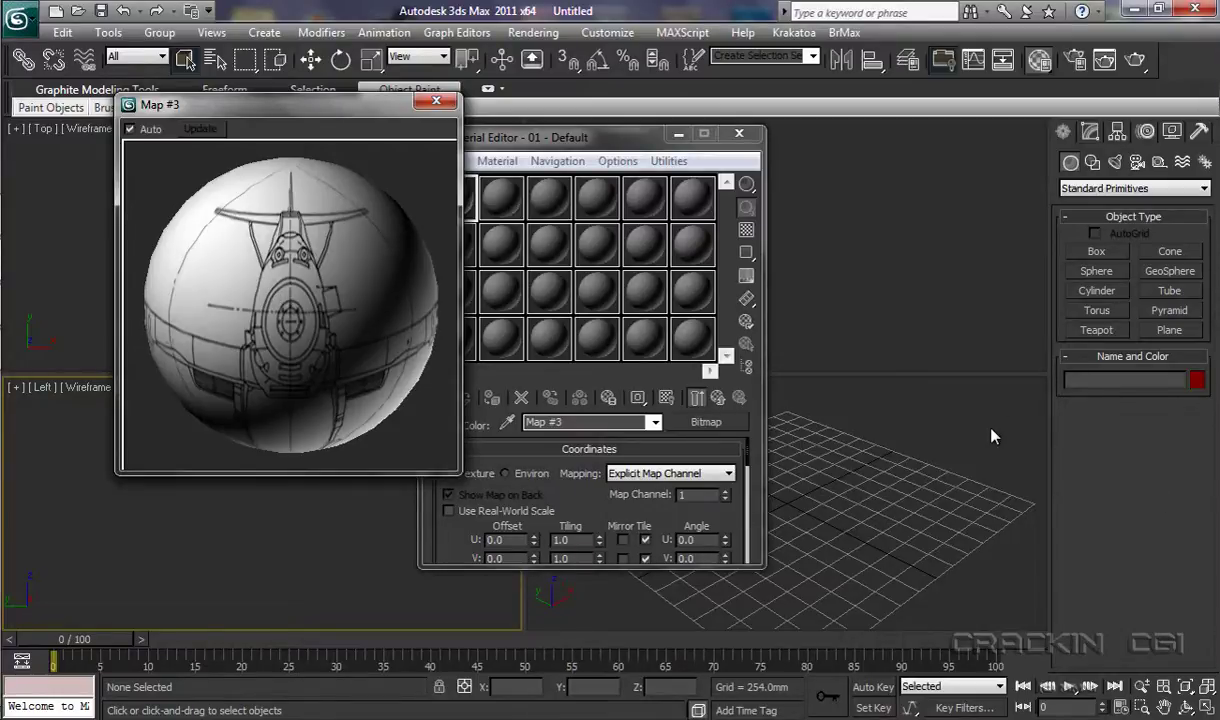
{"action": "left_click", "coordinate": [719, 401]}
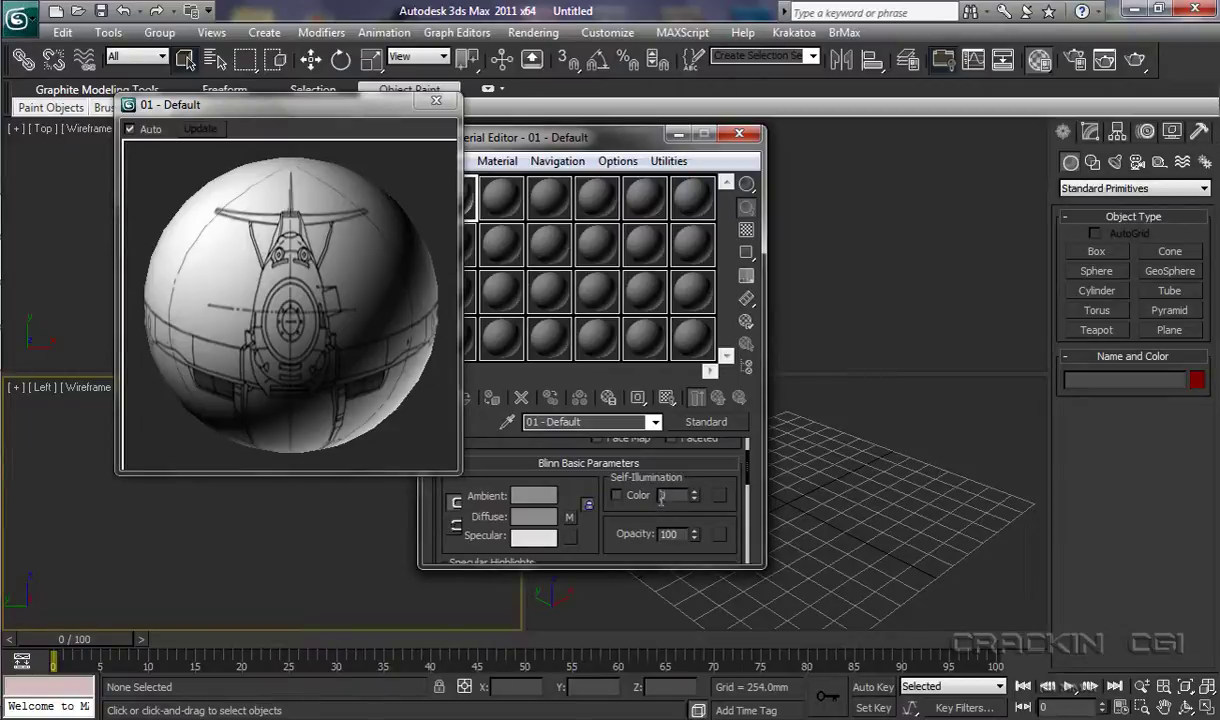
{"action": "type", "text": "70"}
{"action": "key", "text": "Return"}
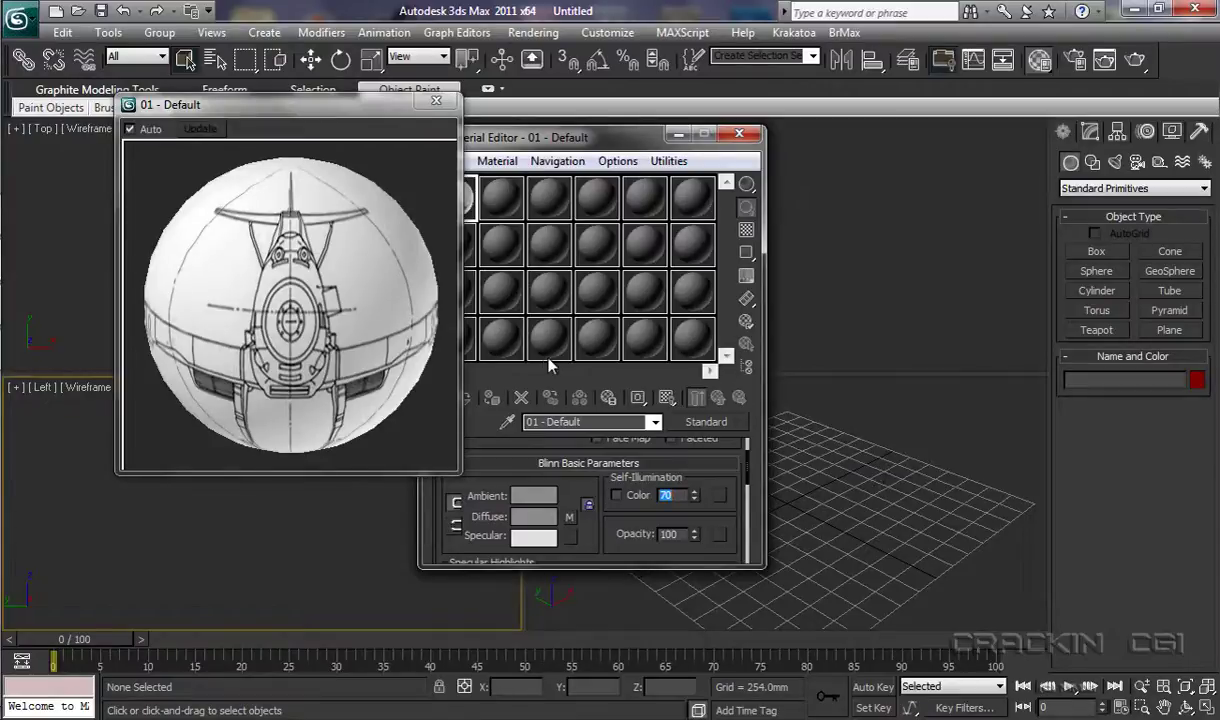
{"action": "left_click", "coordinate": [436, 101]}
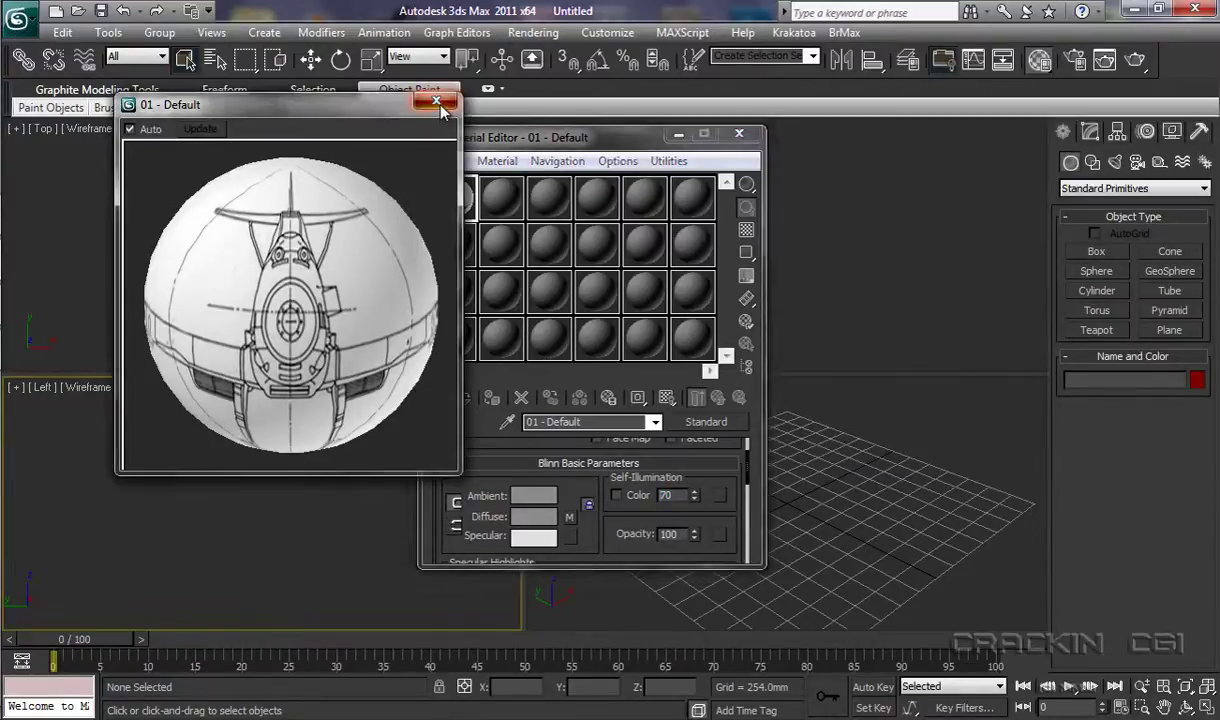
Rename the first material as Front_W1156_H384
{"action": "left_click", "coordinate": [603, 422]}
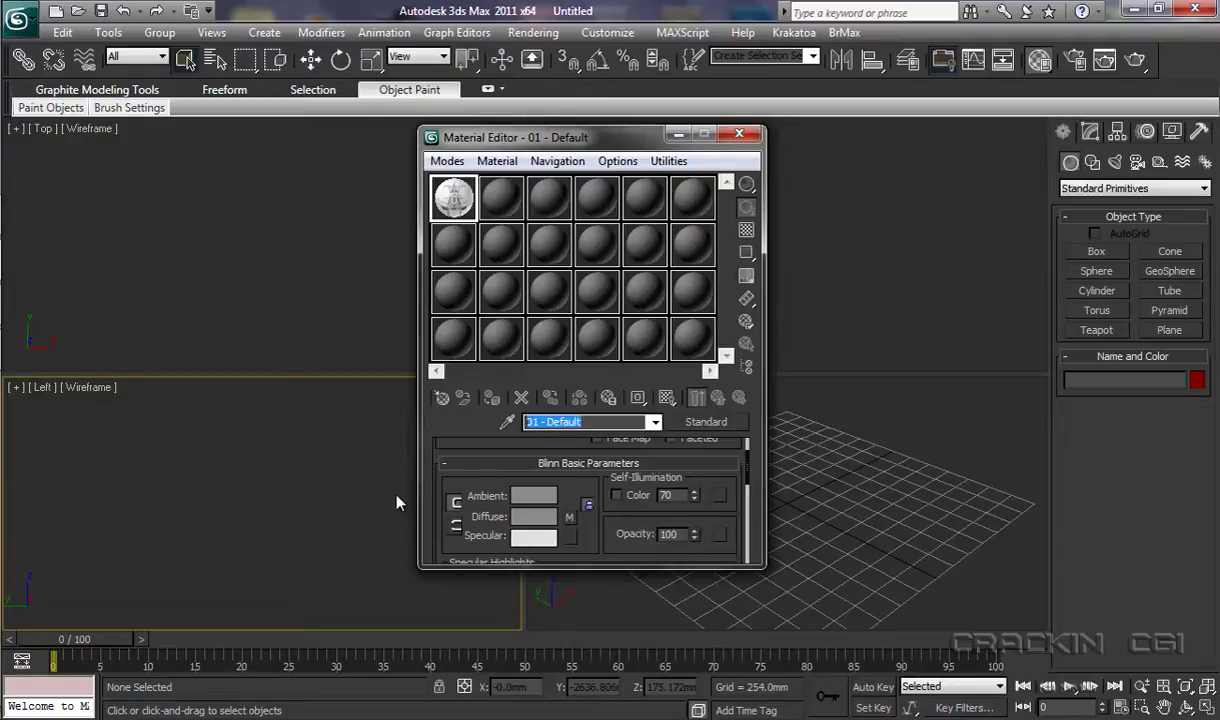
{"action": "type", "text": "Fron"}
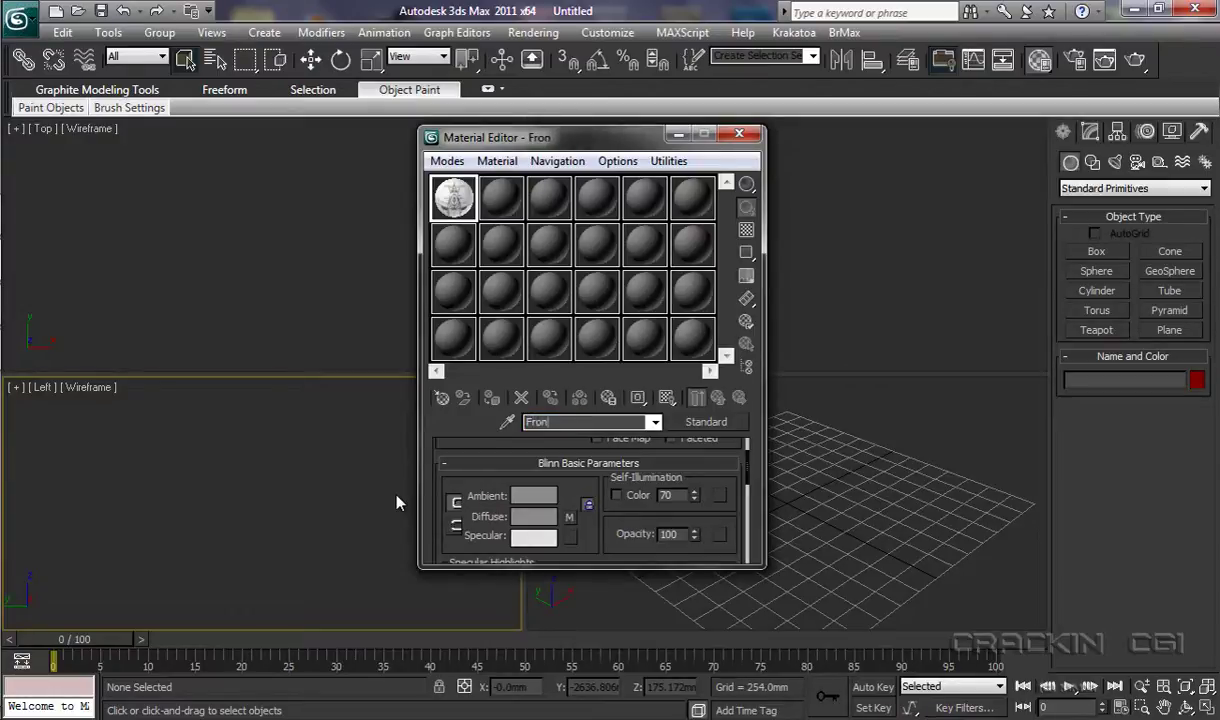
{"action": "type", "text": "t_"}
{"action": "type", "text": "W"}
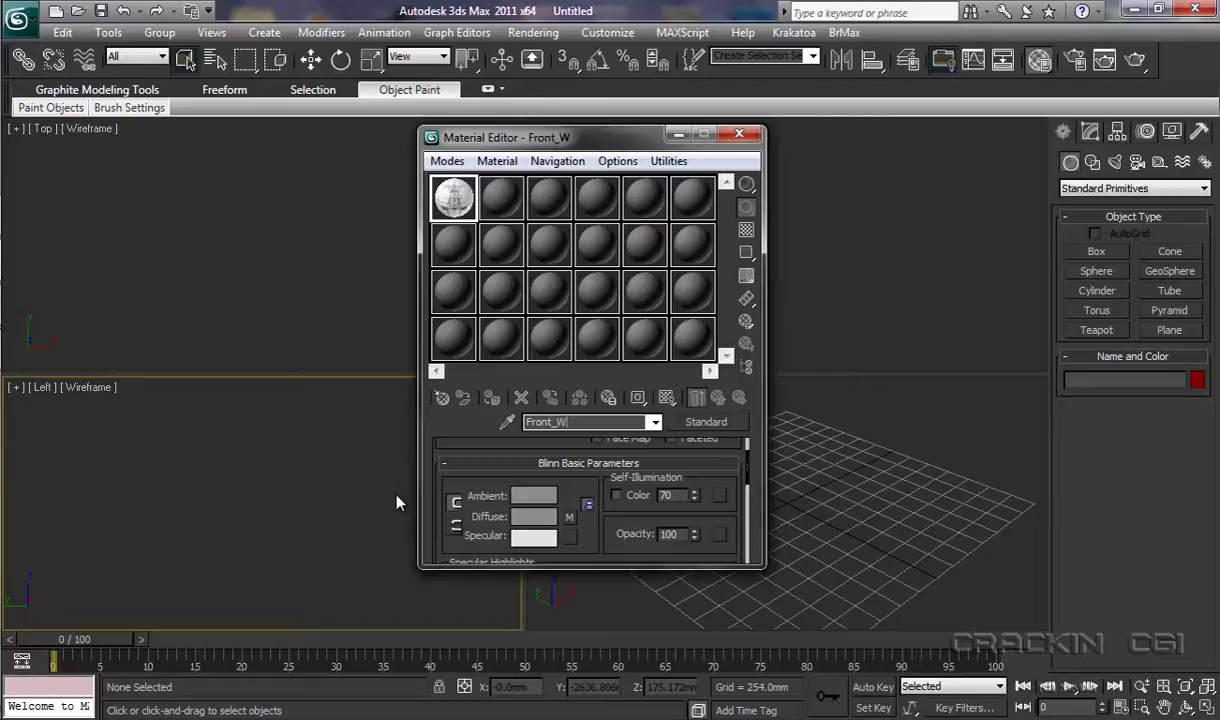
{"action": "type", "text": "1156_H"}
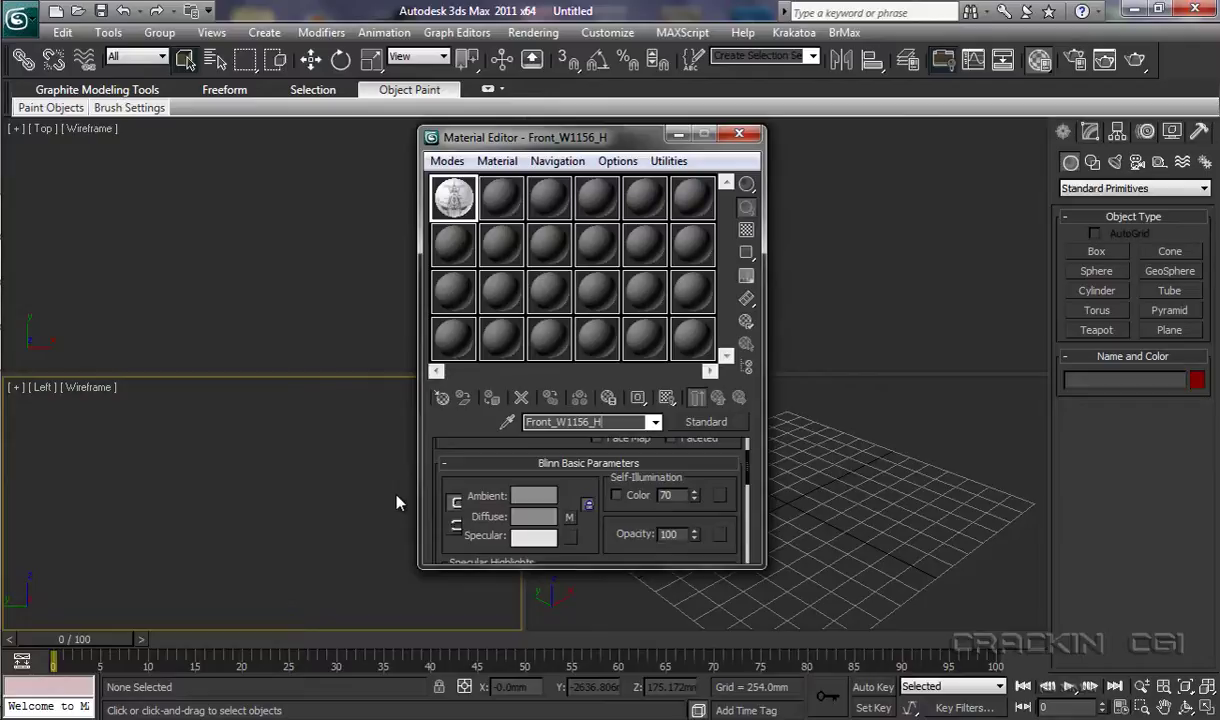
{"action": "type", "text": "384"}
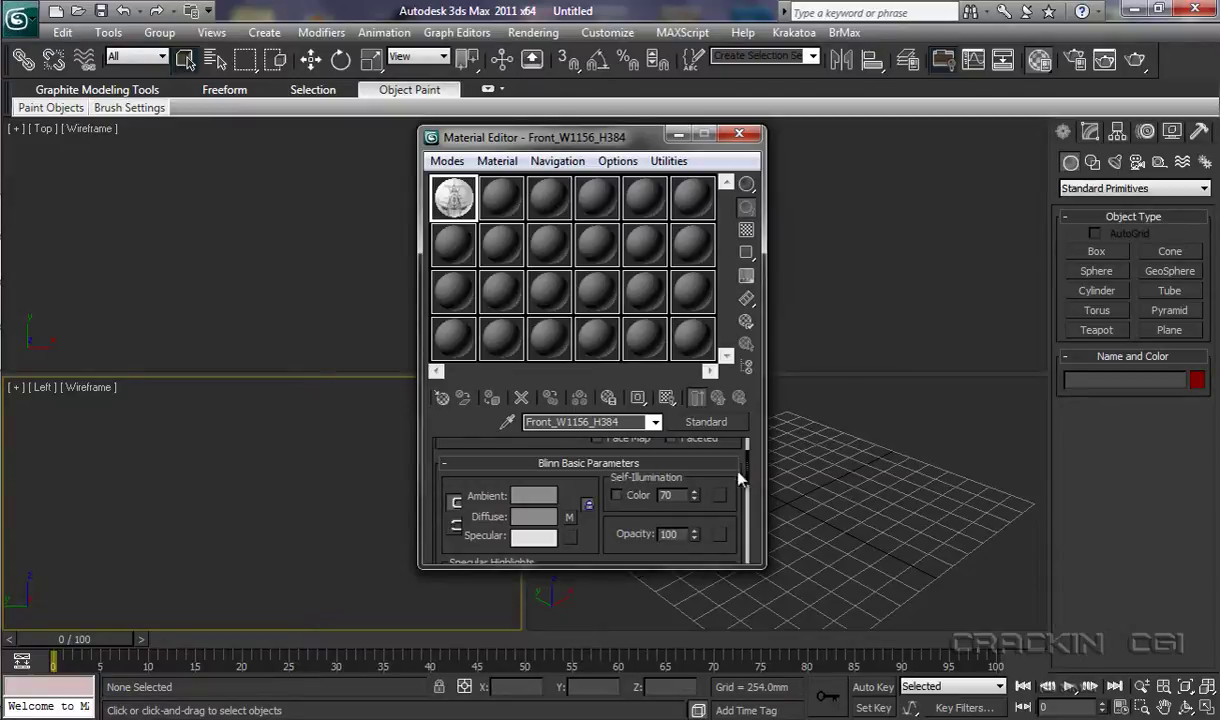
{"action": "mouse_move", "coordinate": [750, 484]}
{"action": "left_mouse_down"}
{"action": "mouse_move", "coordinate": [756, 572]}
{"action": "mouse_move", "coordinate": [769, 474]}
{"action": "left_mouse_up"}
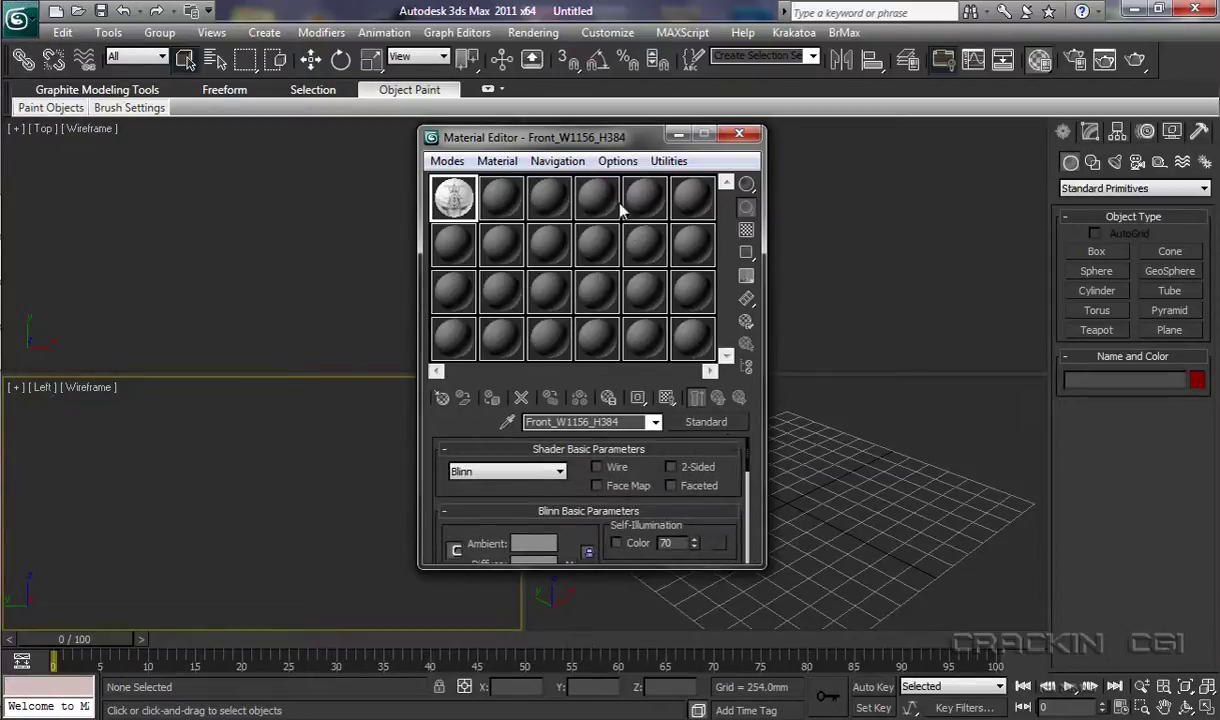
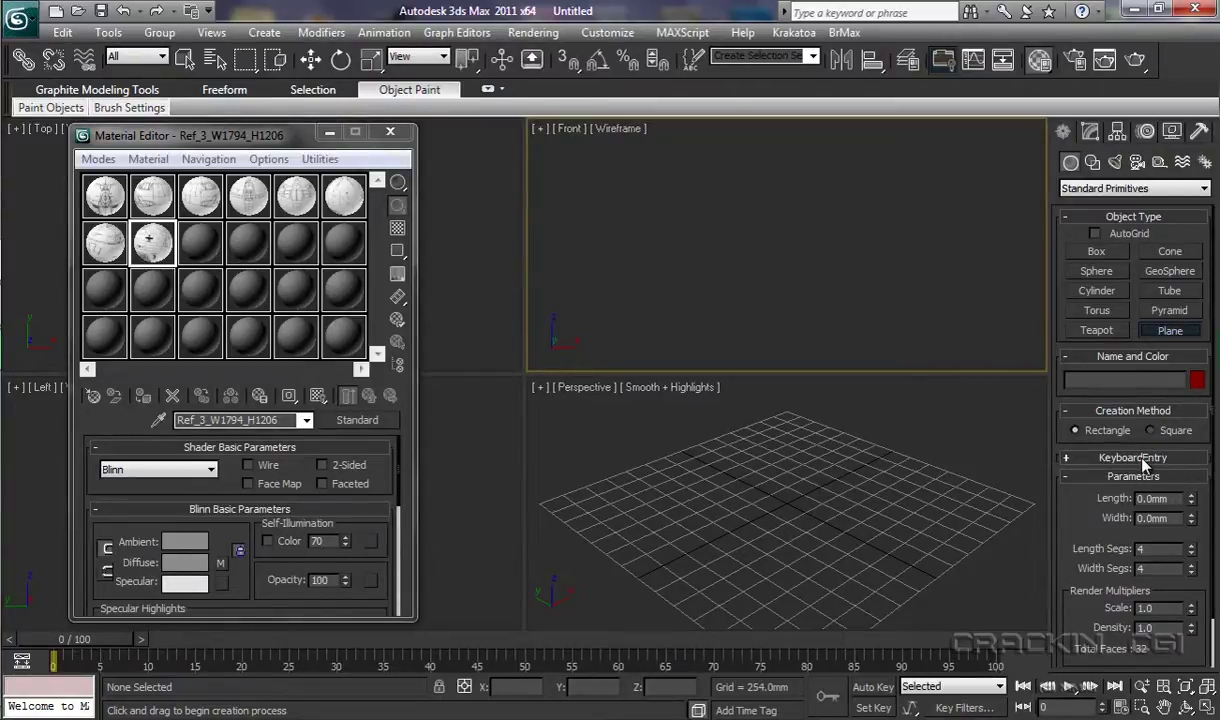
Create a plane 38.4 mm long and 115.6 mm wide at the origin of the Front viewport, matching the front-view image's proportions
{"action": "left_click", "coordinate": [1142, 458]}
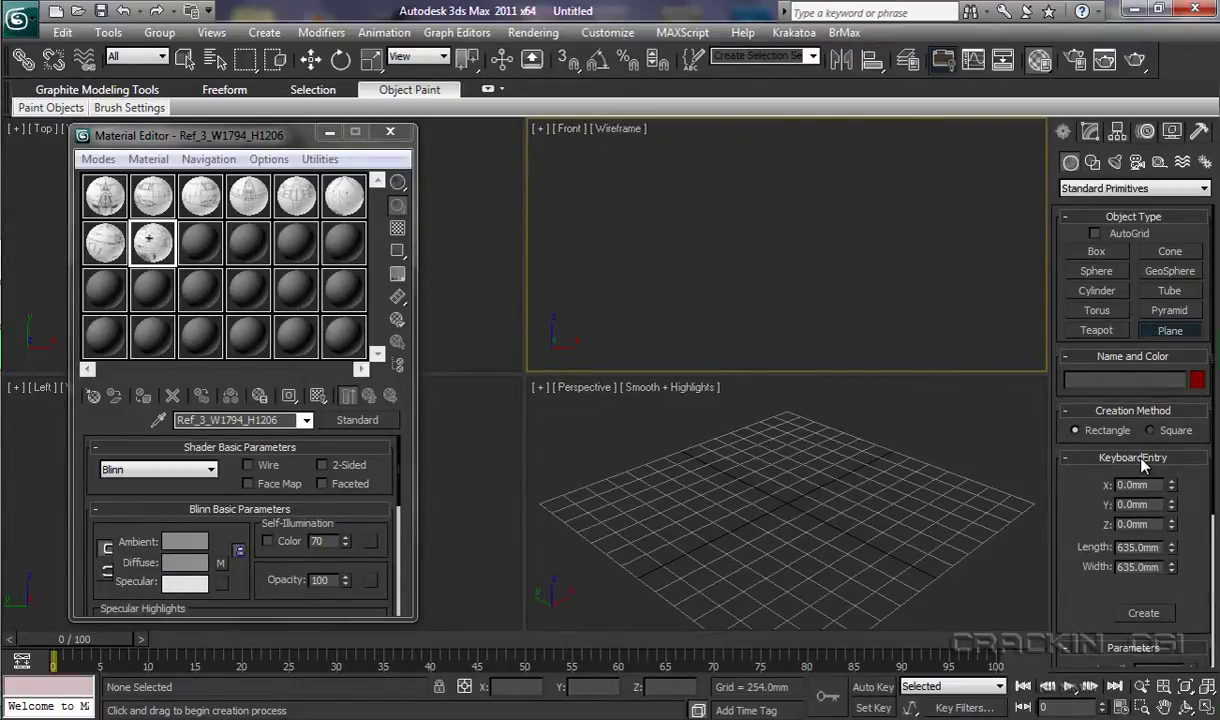
{"action": "left_click", "coordinate": [108, 196]}
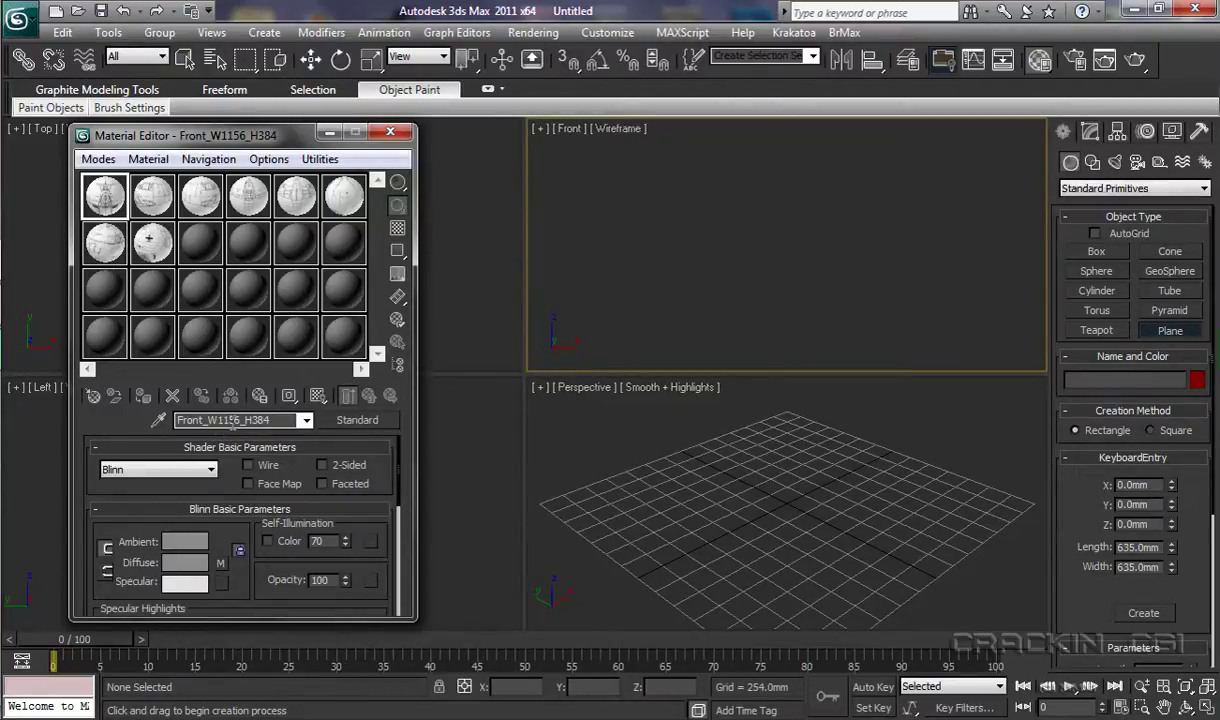
{"action": "double_click", "coordinate": [1161, 567]}
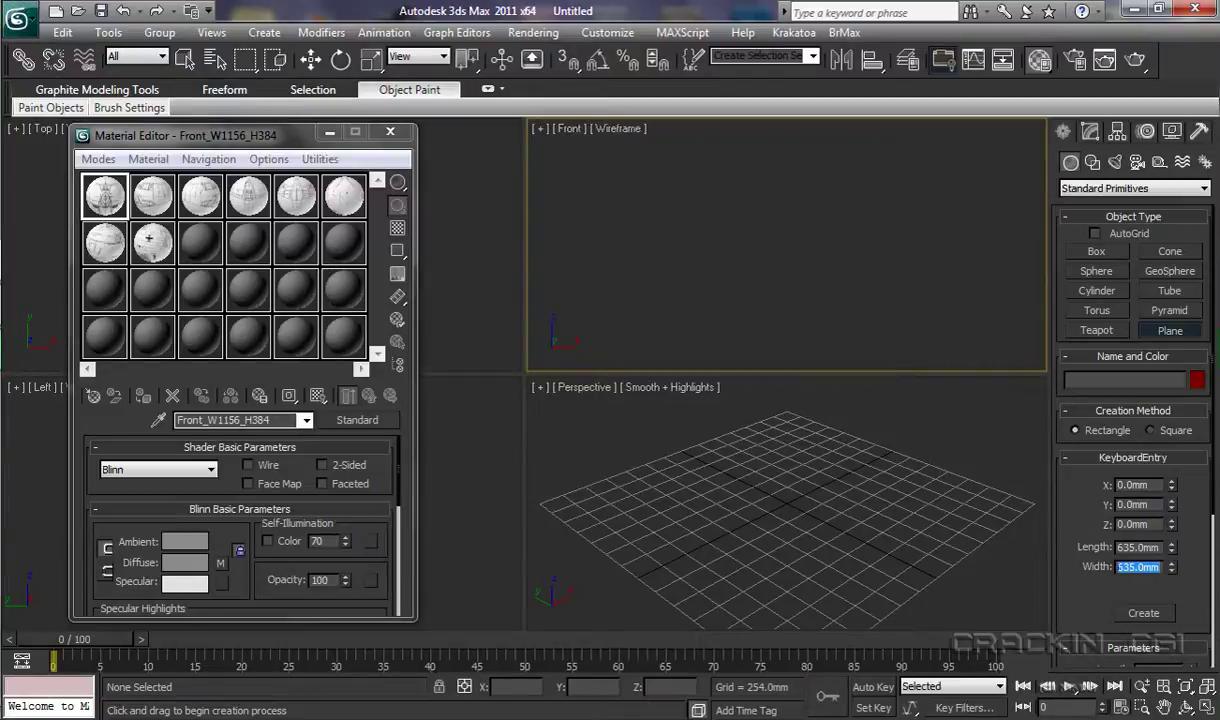
{"action": "type", "text": "635"}
{"action": "key", "text": "Return"}
{"action": "type", "text": "11"}
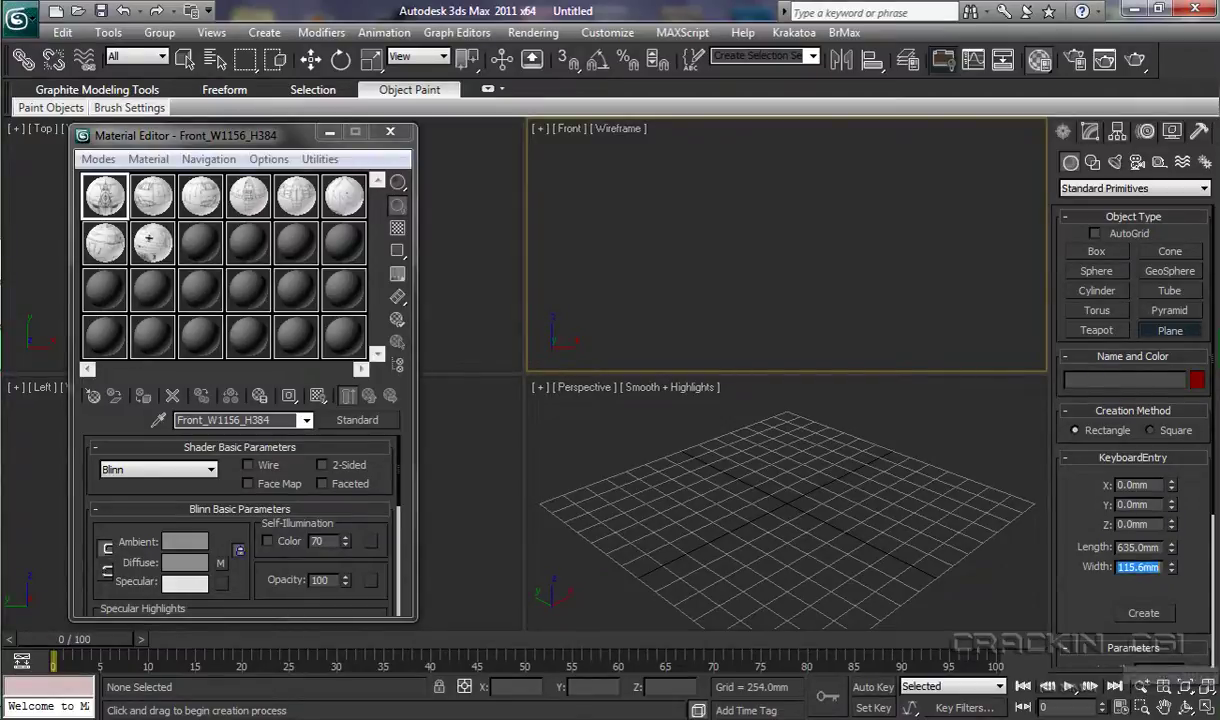
{"action": "key", "text": "Return"}
{"action": "double_click", "coordinate": [1113, 548]}
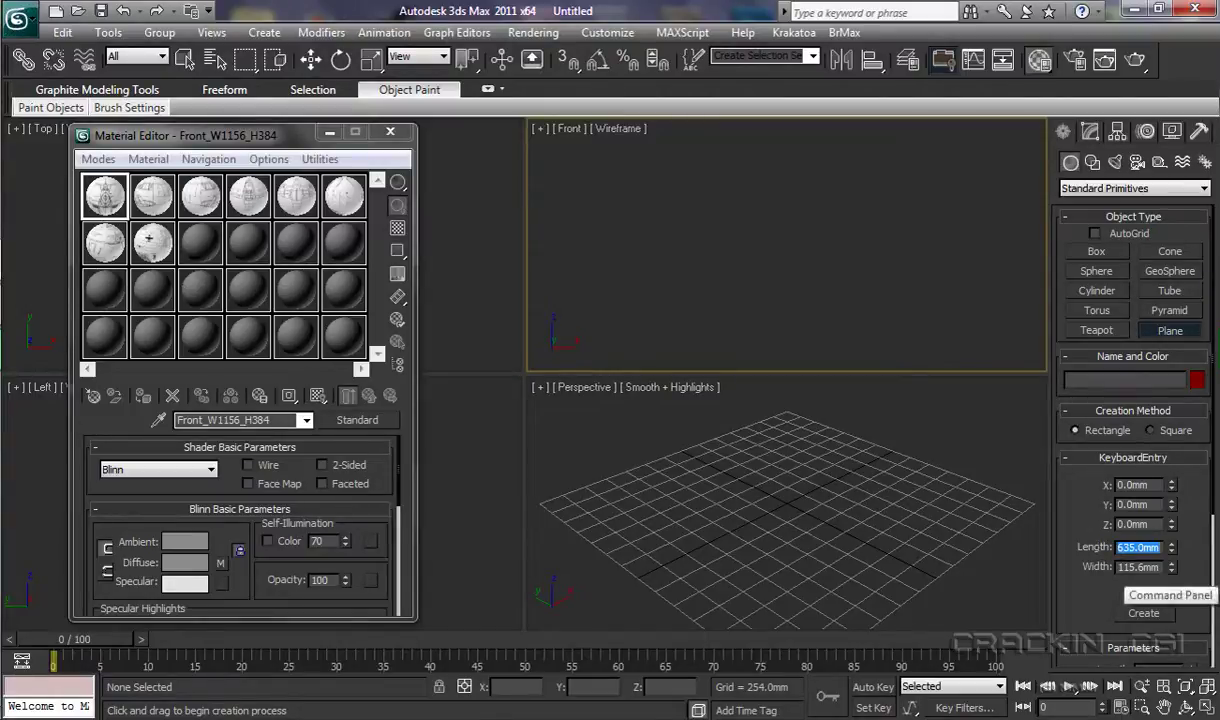
{"action": "type", "text": "38.4"}
{"action": "key", "text": "Return"}
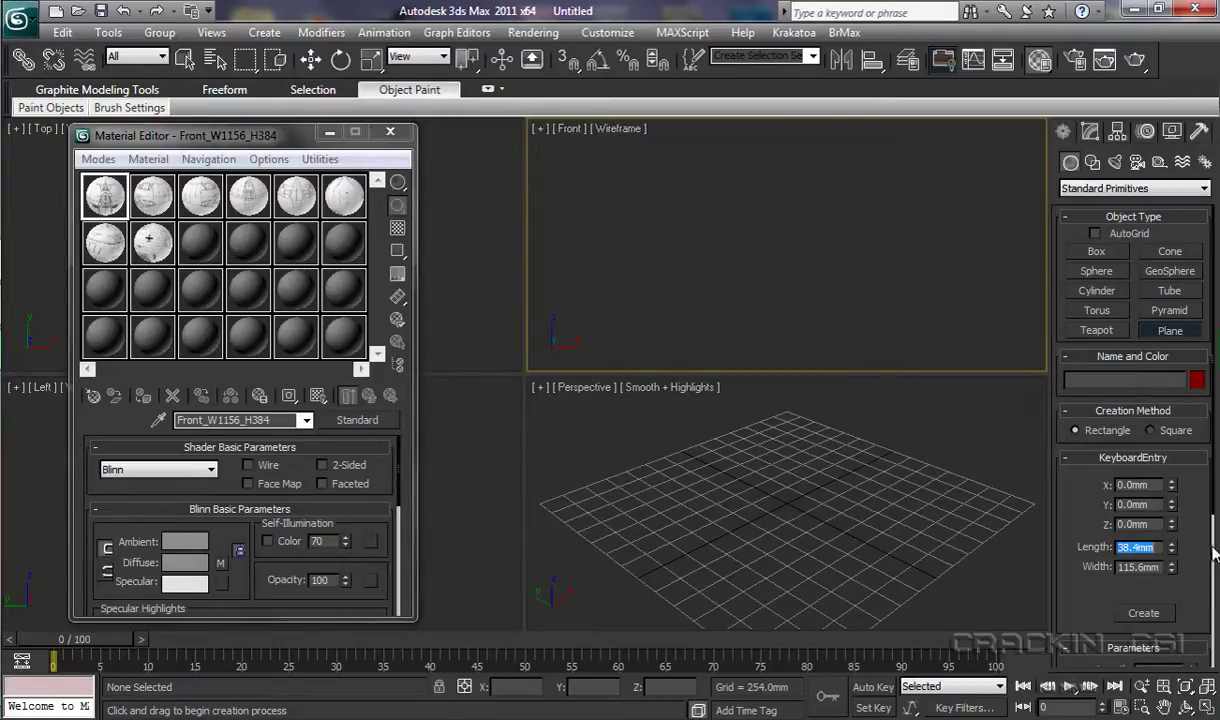
{"action": "left_click", "coordinate": [1146, 614]}
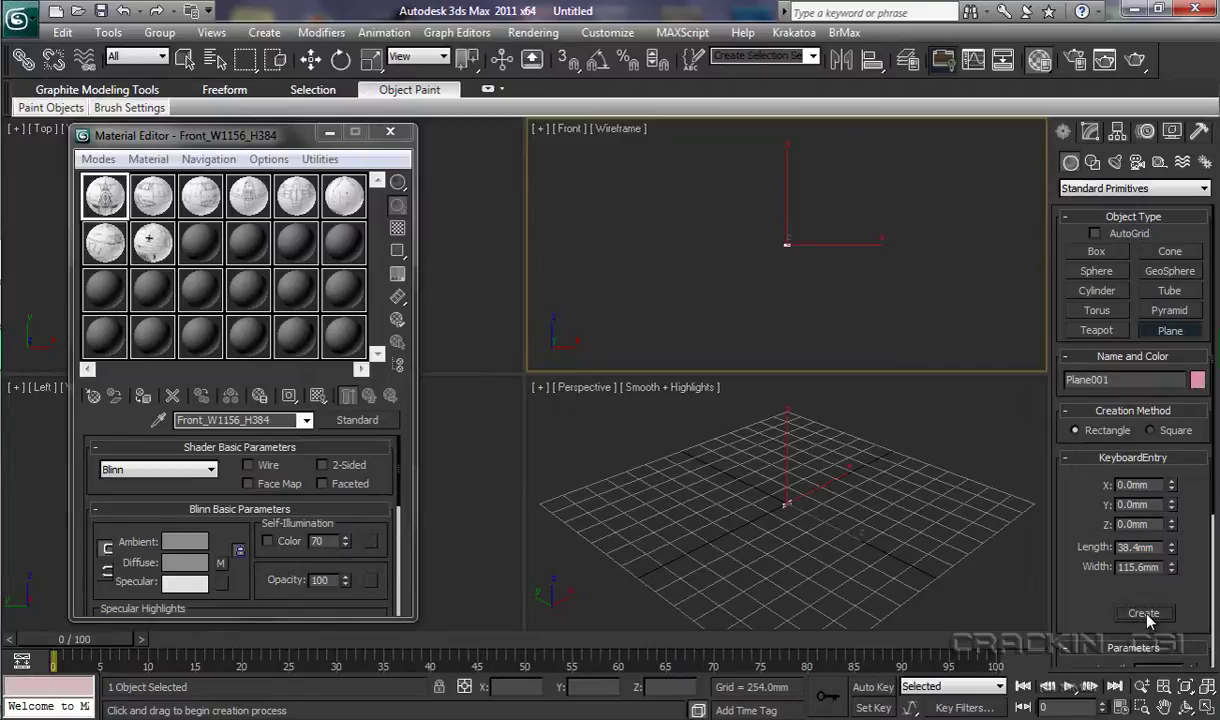
{"action": "left_click", "coordinate": [1186, 690]}
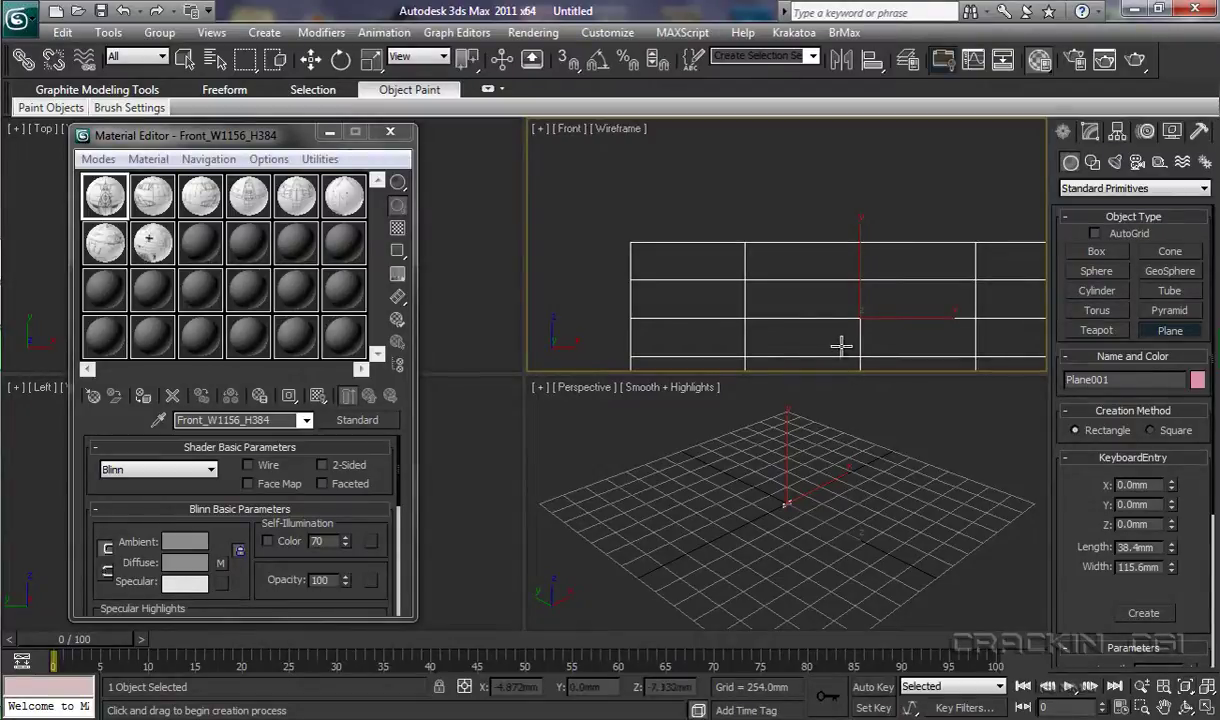
Assign the Front_W1156_H384 material to the selected plane and set the Front viewport's shading to Smooth + Highlights
{"action": "middle_click_drag", "start_coordinate": [841, 346], "coordinate": [773, 275]}
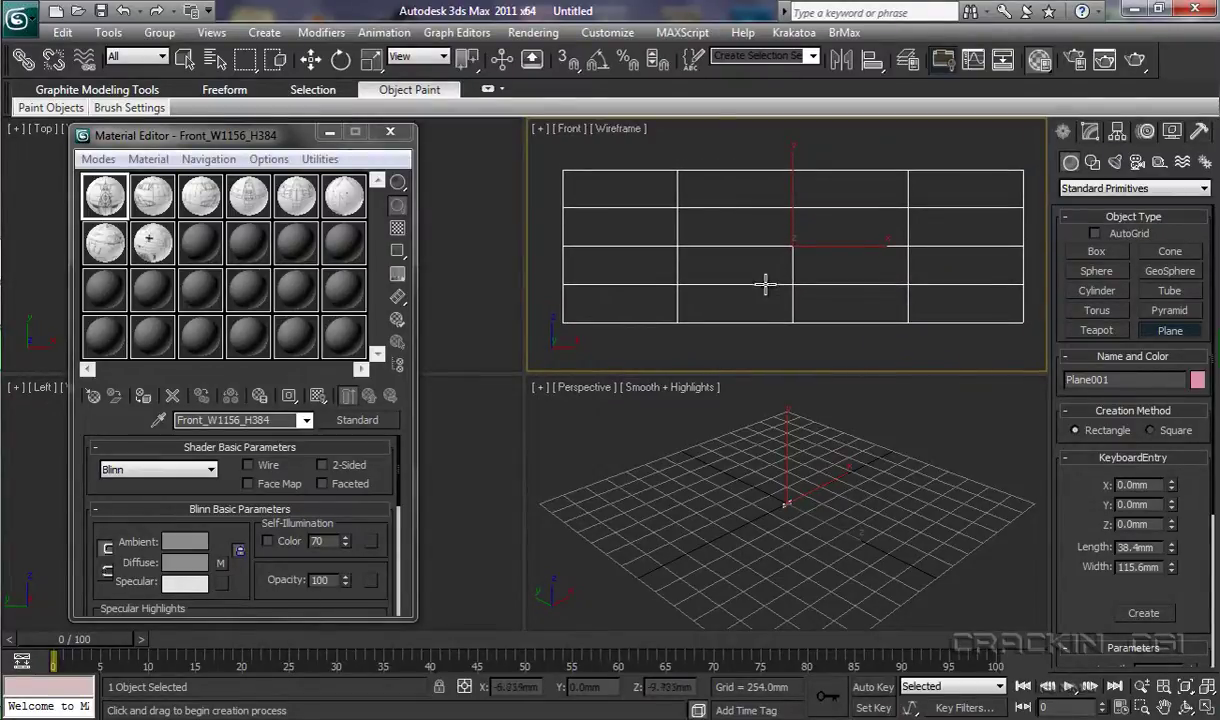
{"action": "left_click", "coordinate": [146, 398]}
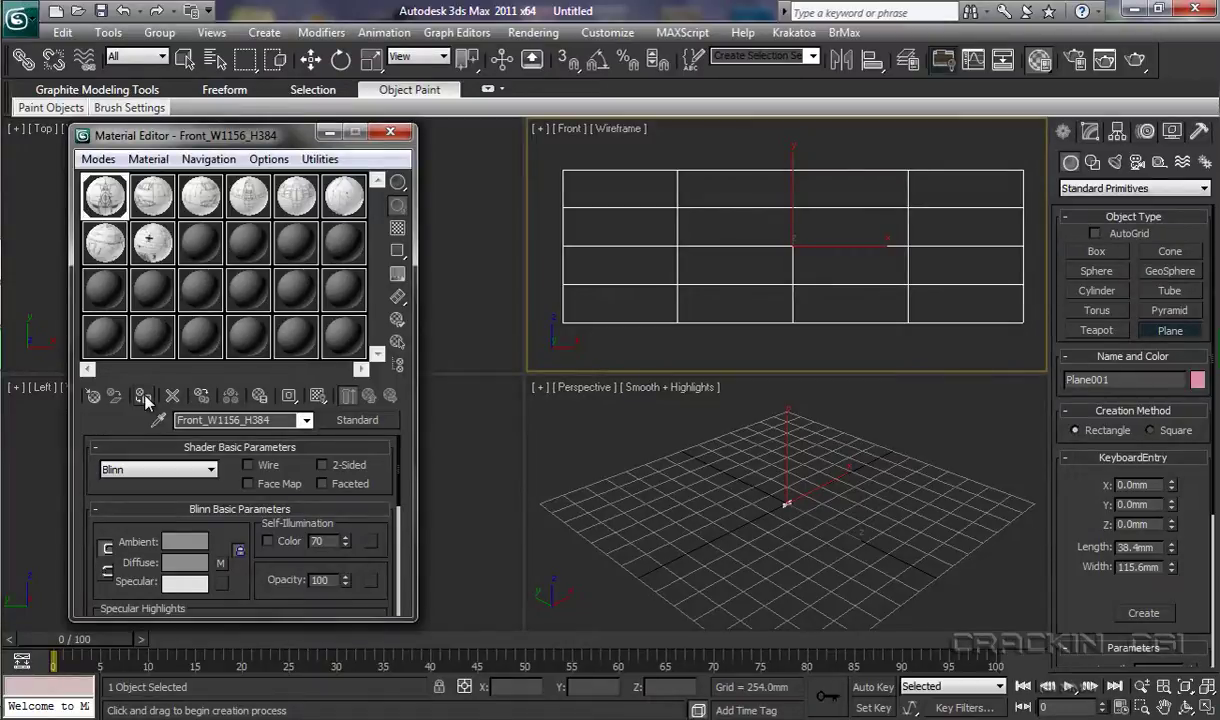
{"action": "left_click", "coordinate": [617, 136]}
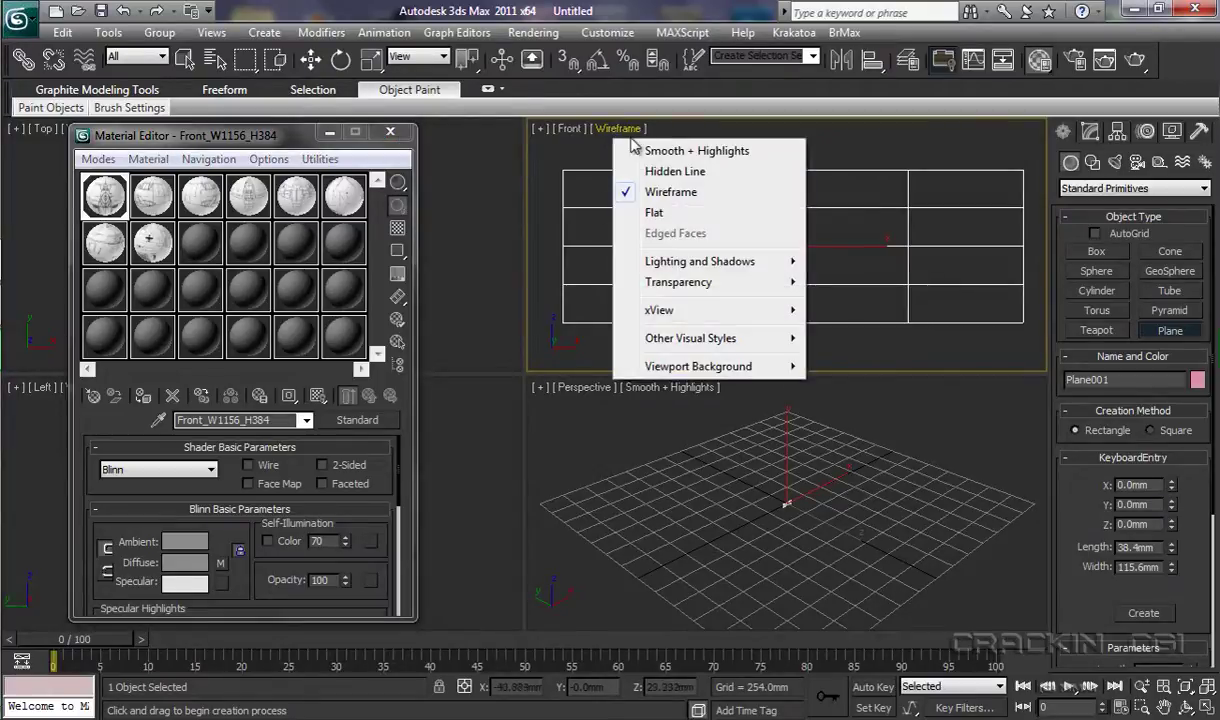
{"action": "left_click", "coordinate": [662, 152]}
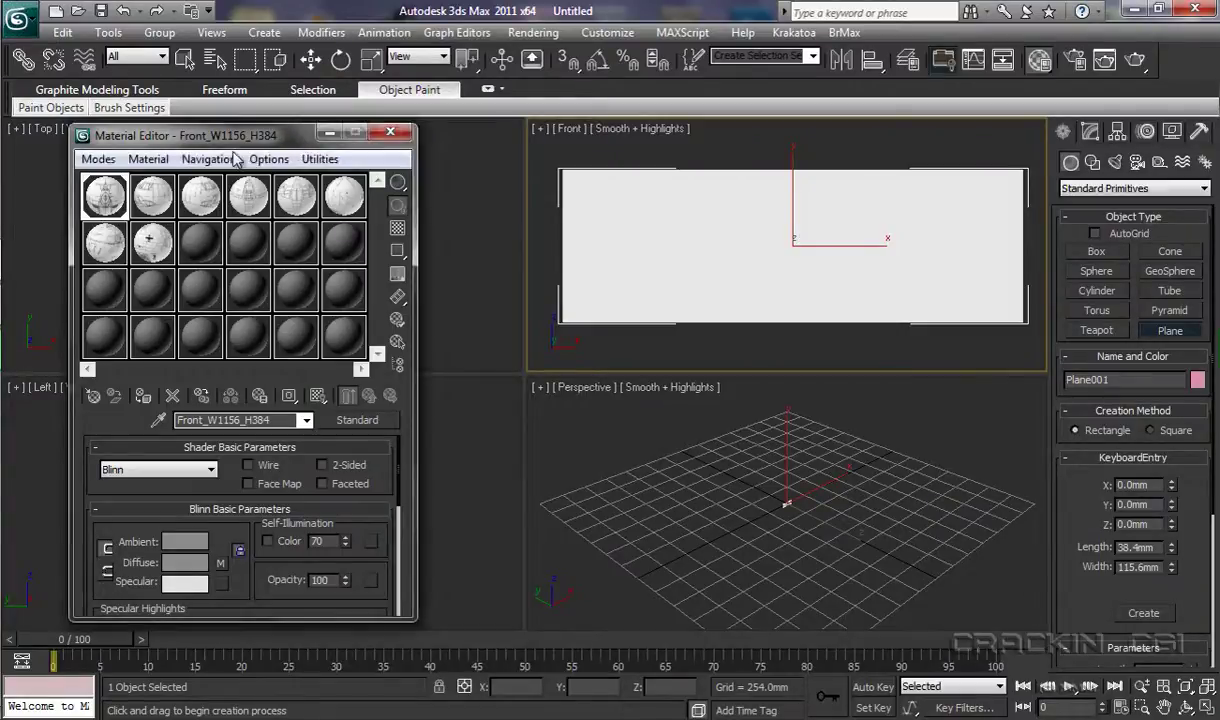
Show the front-view material in the viewports as Hardware Display with Maps and fit the plane in all viewports
{"action": "left_click", "coordinate": [158, 162]}
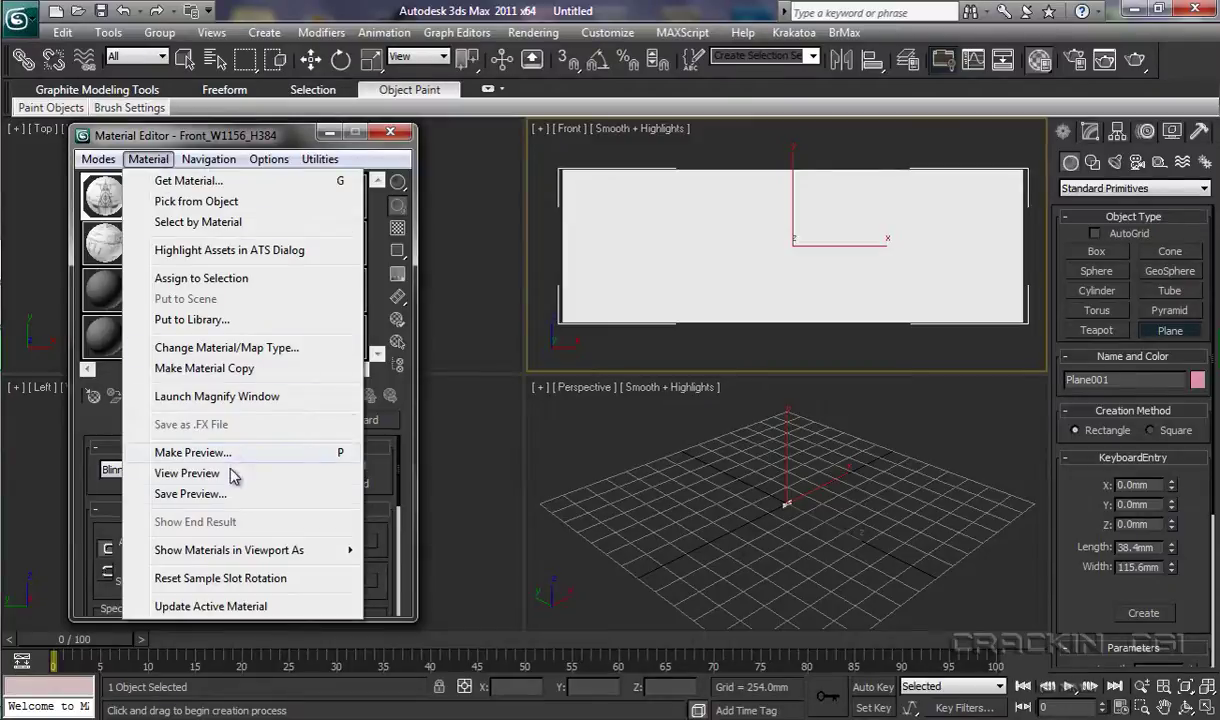
{"action": "mouse_move", "coordinate": [237, 558]}
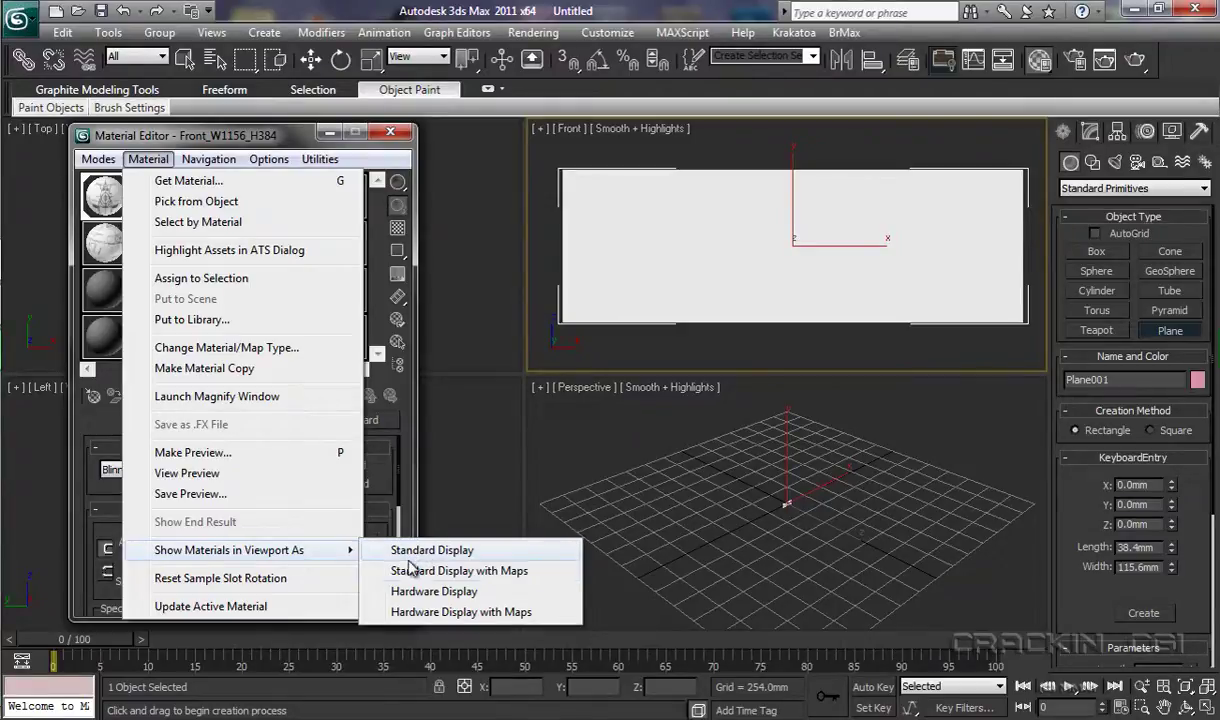
{"action": "left_click", "coordinate": [428, 620]}
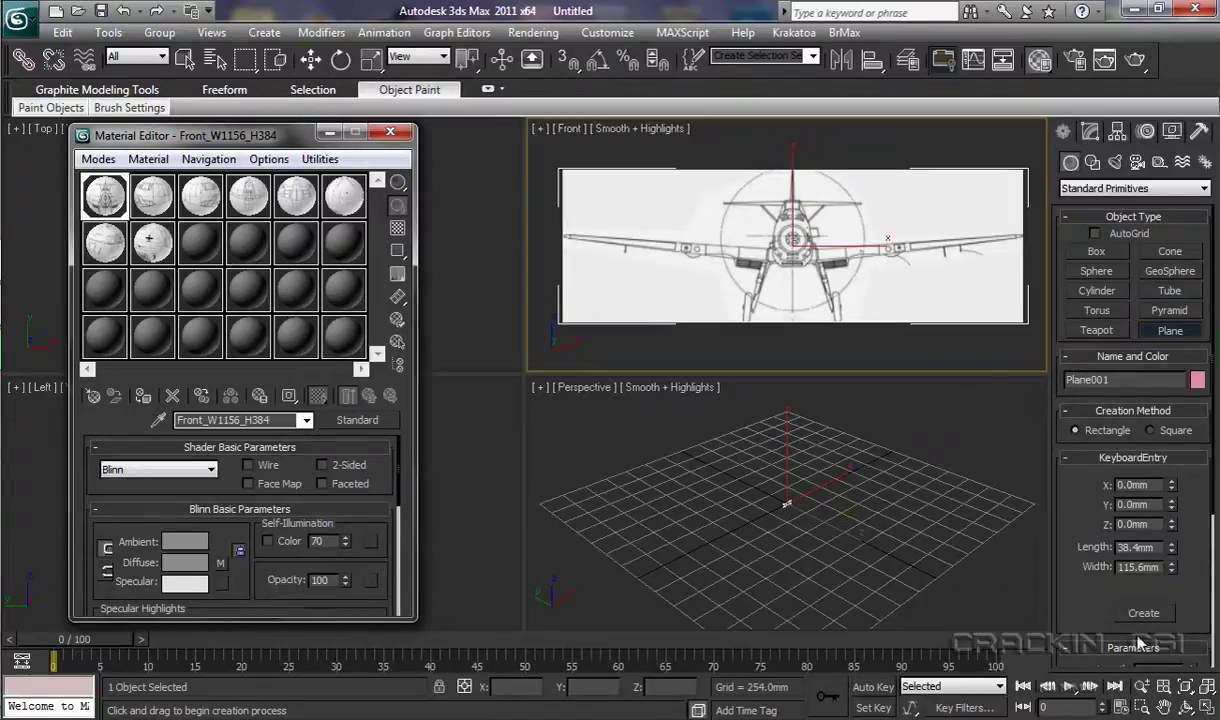
{"action": "left_click", "coordinate": [1208, 689]}
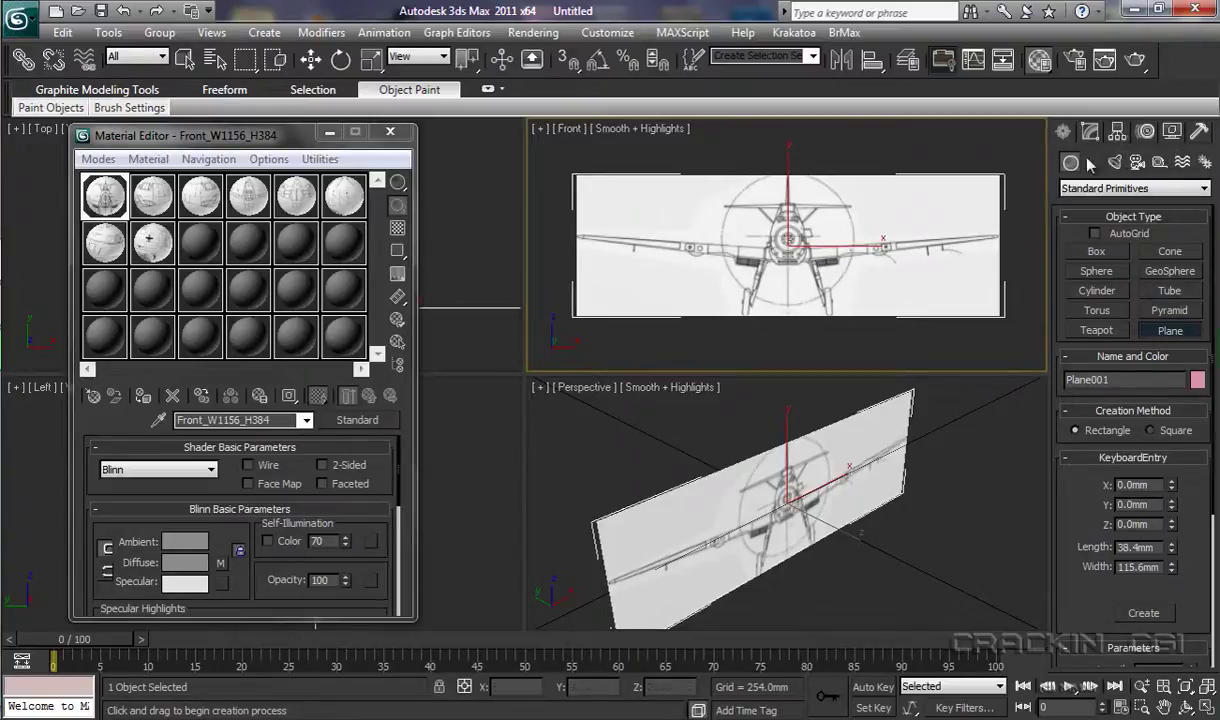
Move only the plane's pivot to its bottom edge on the aircraft's centre line, at about X -0.109 mm, Z -19.19 mm
{"action": "left_click", "coordinate": [1118, 136]}
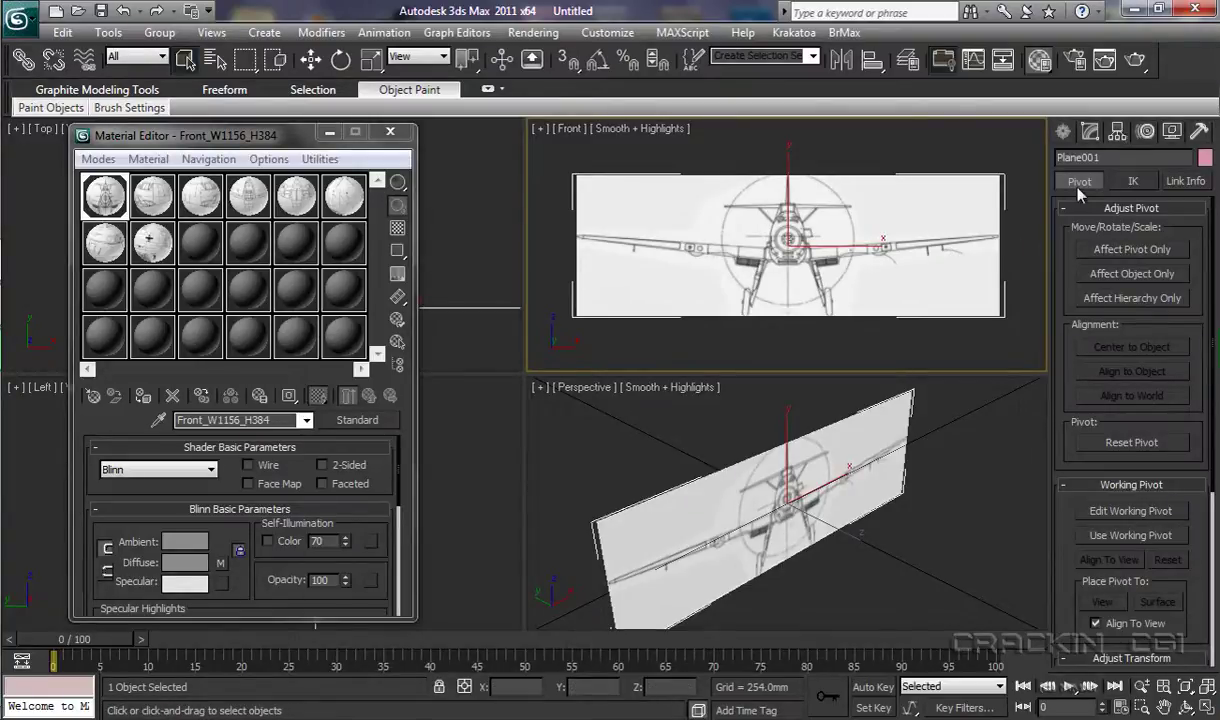
{"action": "left_click", "coordinate": [1123, 254]}
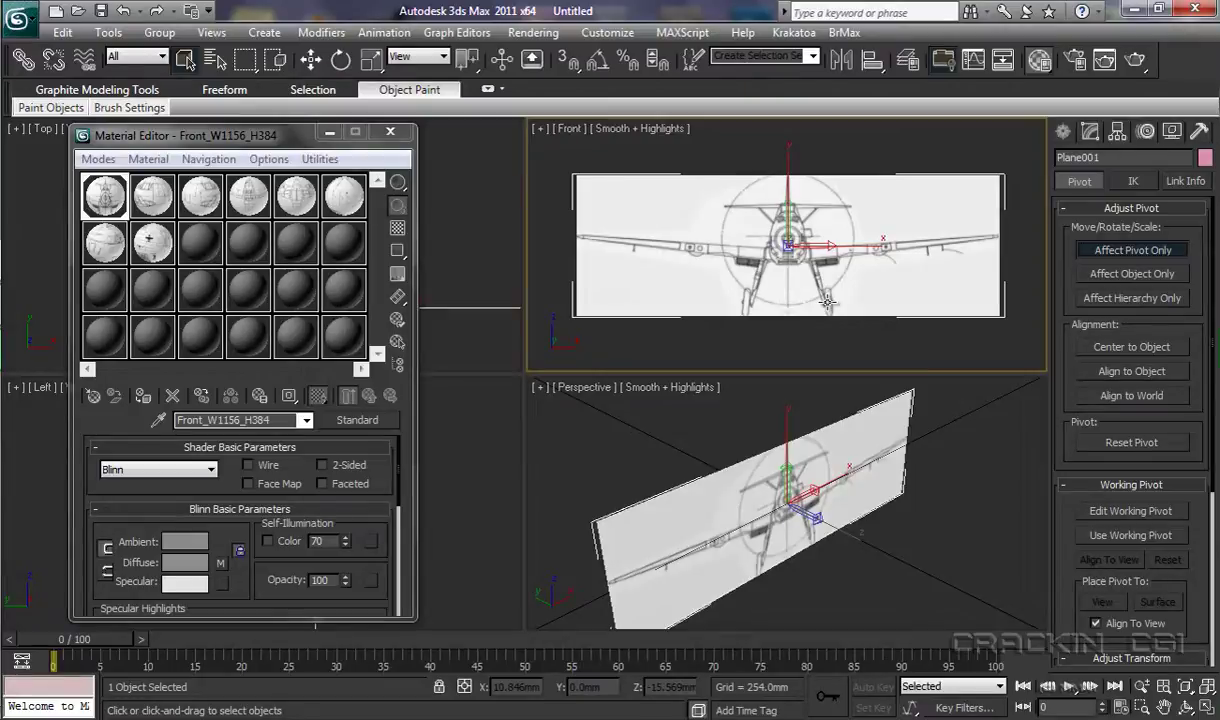
{"action": "key", "text": "alt+w"}
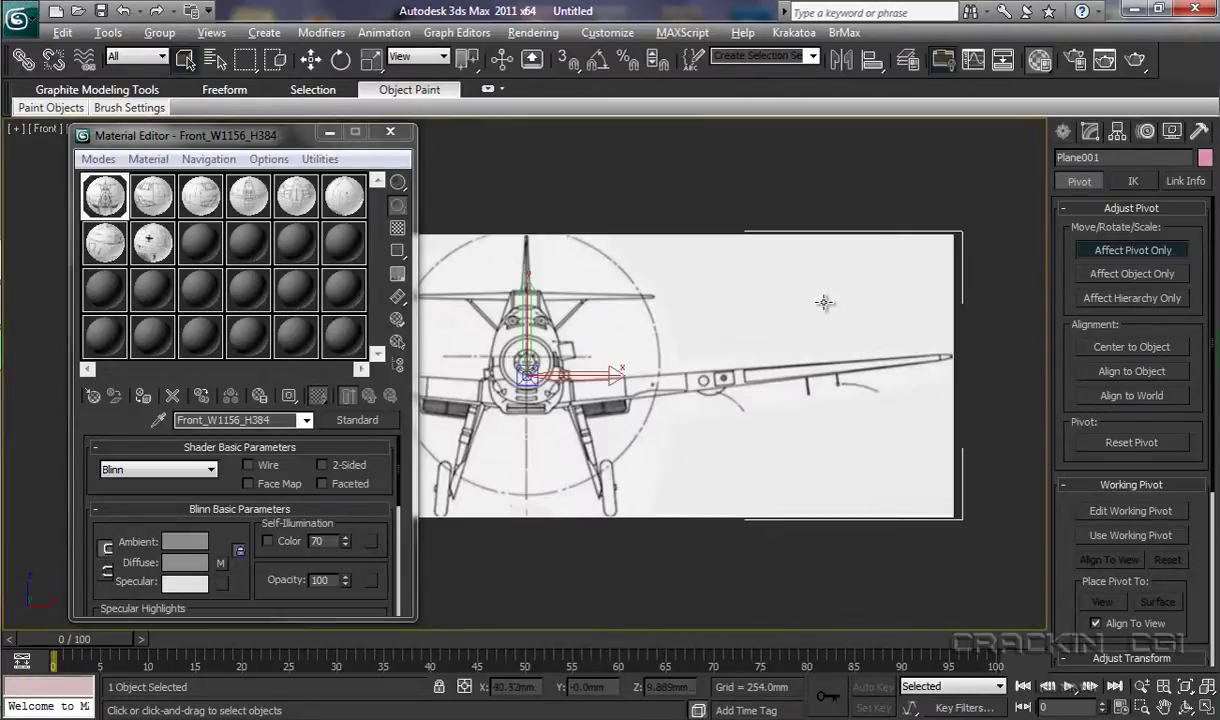
{"action": "left_click_drag", "start_coordinate": [233, 131], "coordinate": [221, 155]}
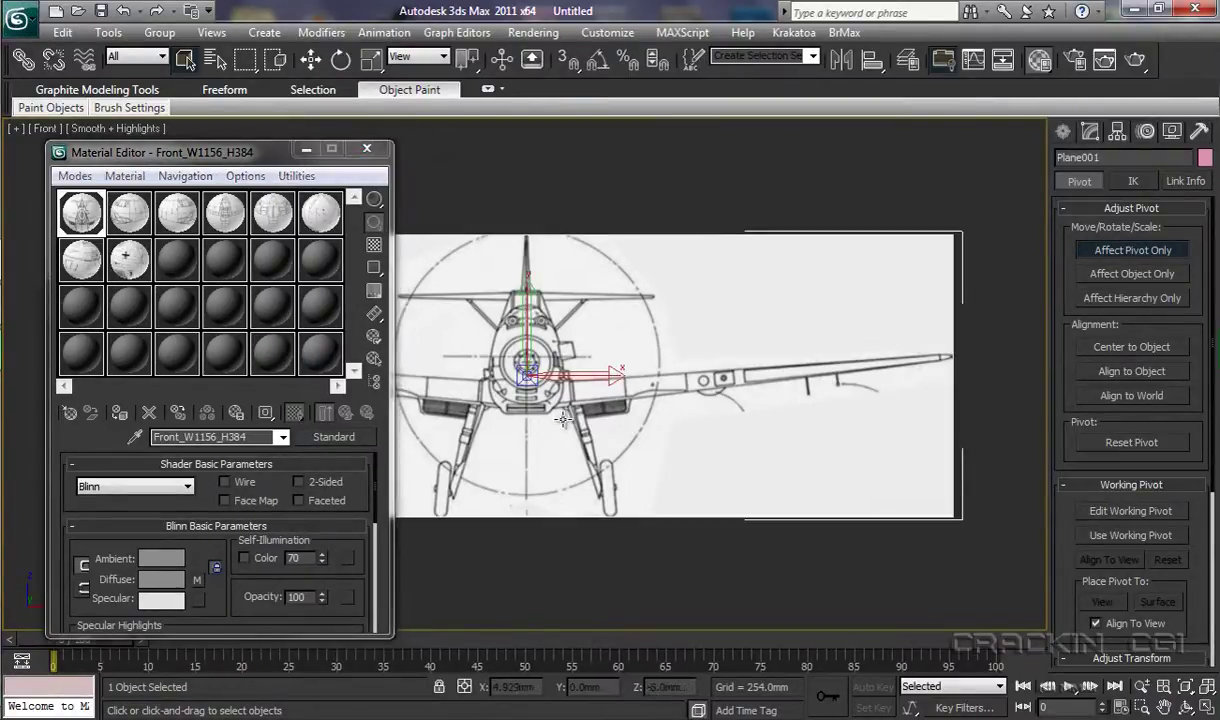
{"action": "scroll", "coordinate": [560, 412], "scroll_direction": "up", "scroll_amount": 3}
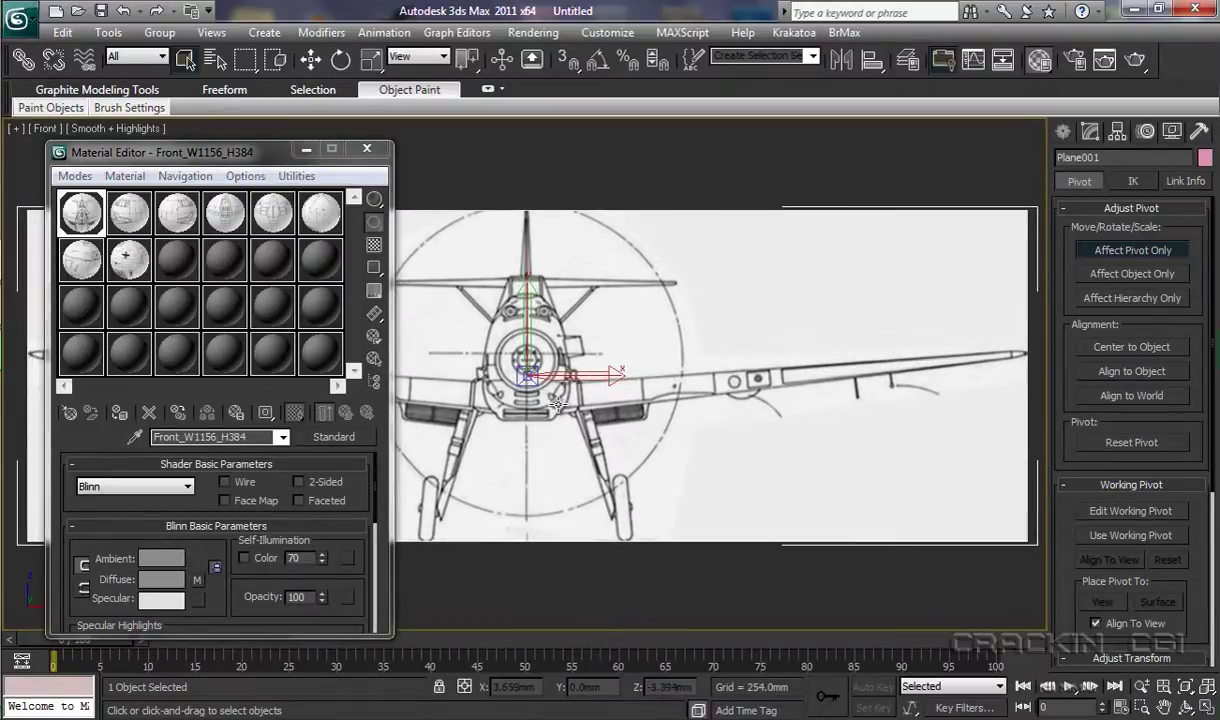
{"action": "middle_click_drag", "start_coordinate": [558, 405], "coordinate": [535, 328], "text": "ctrl+alt"}
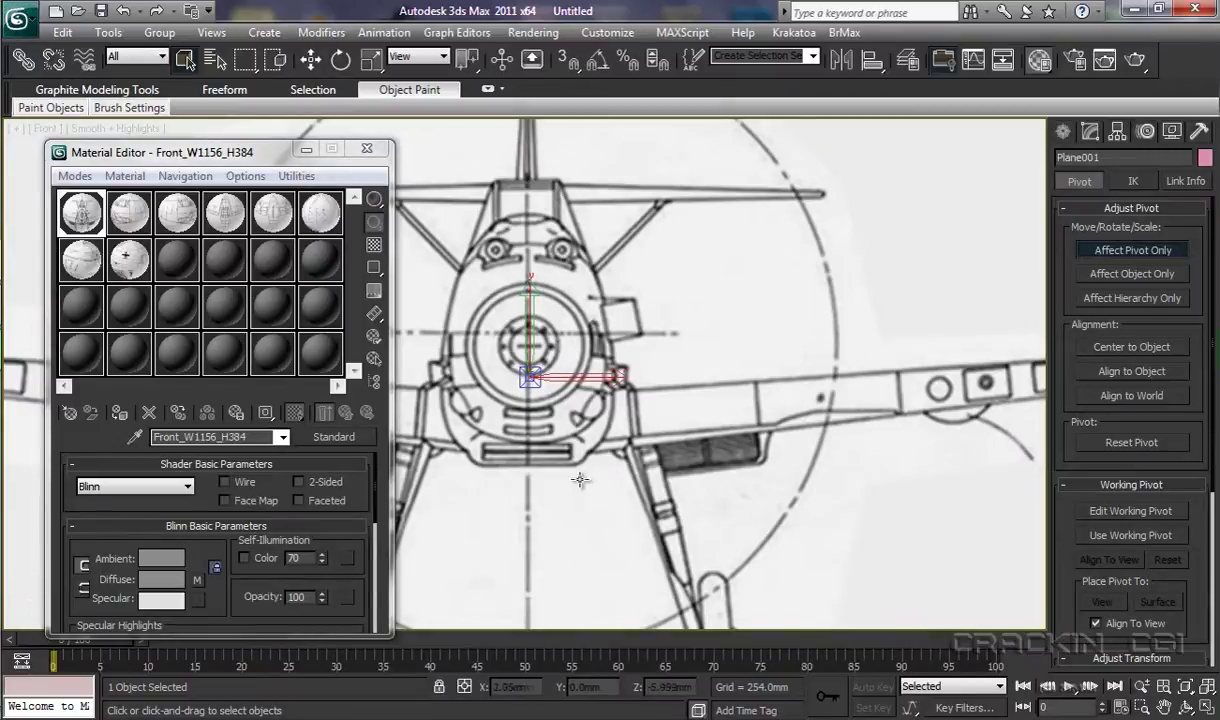
{"action": "middle_click_drag", "start_coordinate": [581, 481], "coordinate": [590, 350]}
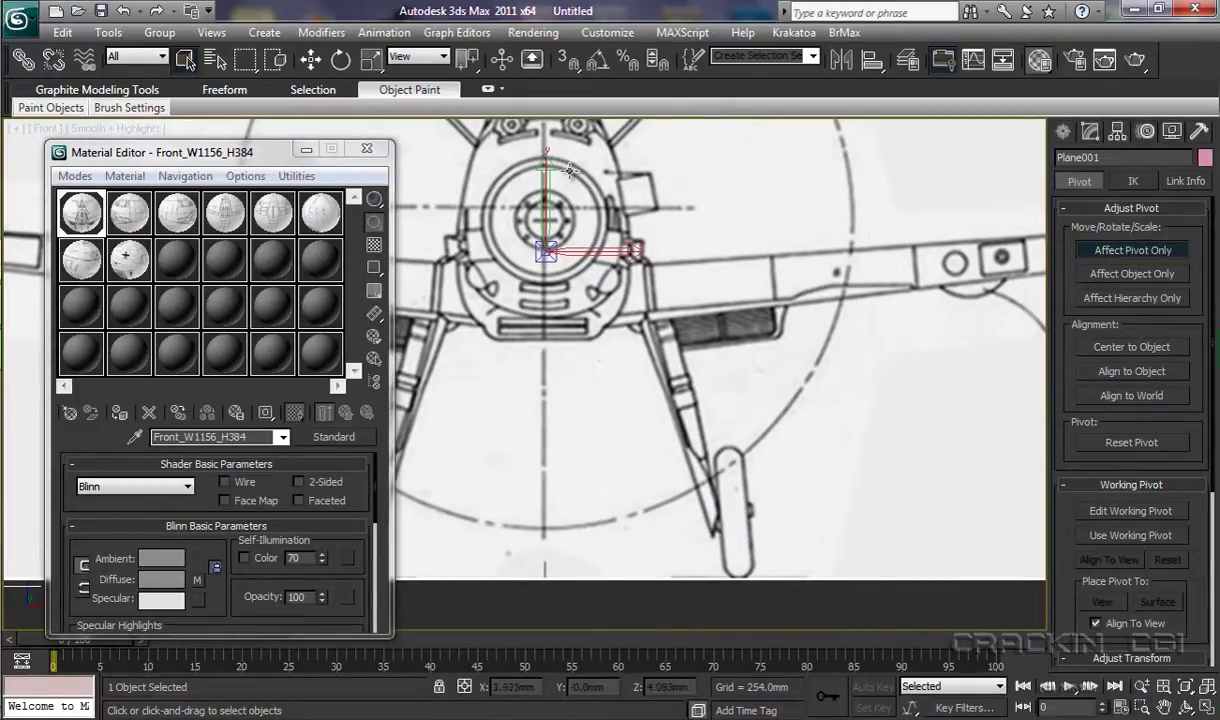
{"action": "left_click", "coordinate": [311, 59]}
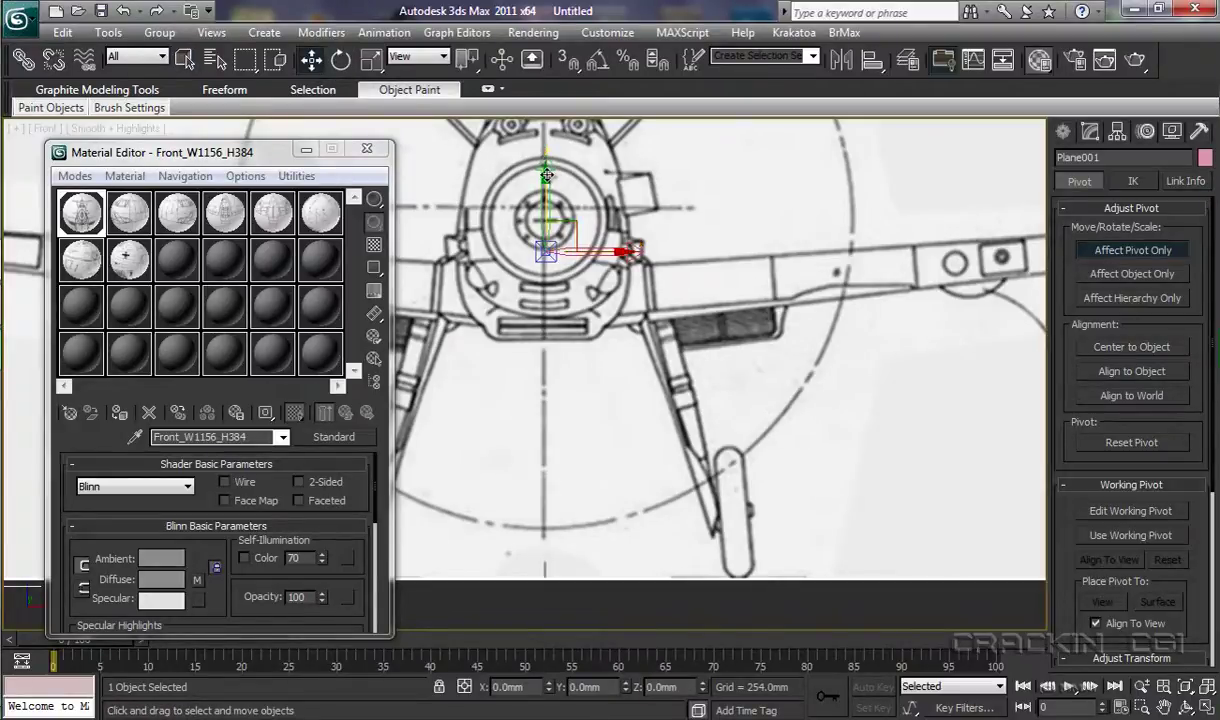
{"action": "left_click_drag", "start_coordinate": [527, 168], "coordinate": [543, 503]}
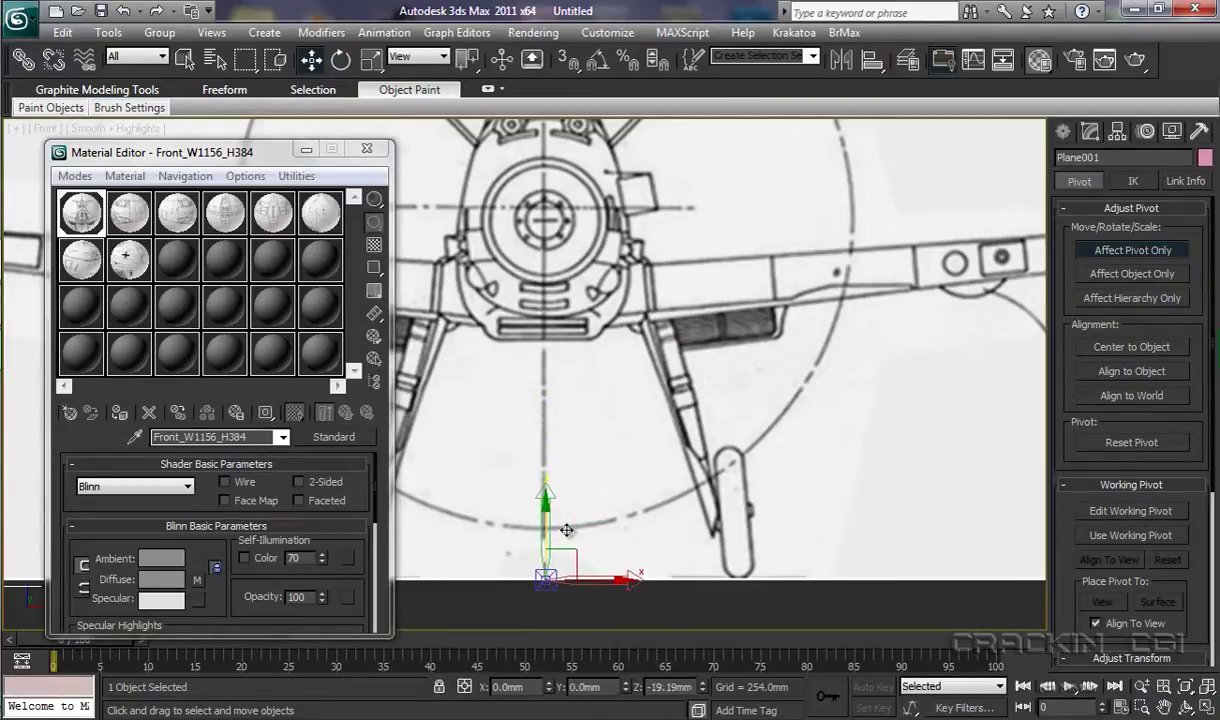
{"action": "left_click_drag", "start_coordinate": [622, 581], "coordinate": [621, 581]}
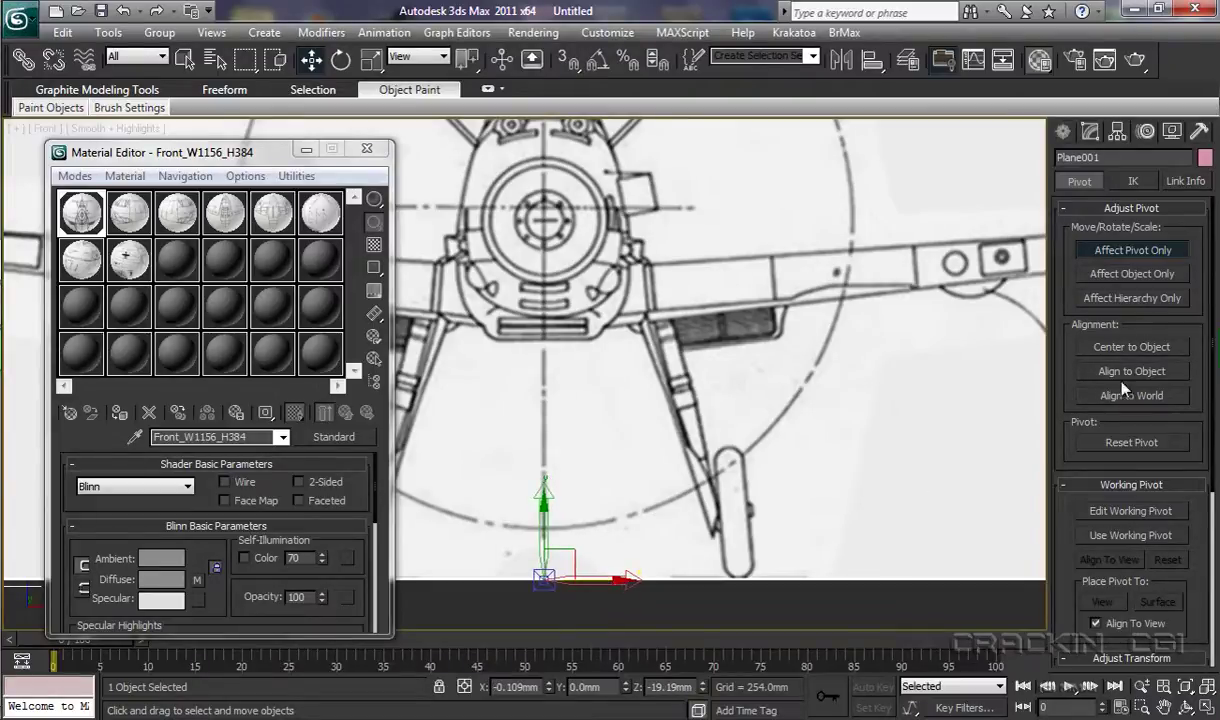
{"action": "left_click", "coordinate": [1120, 251]}
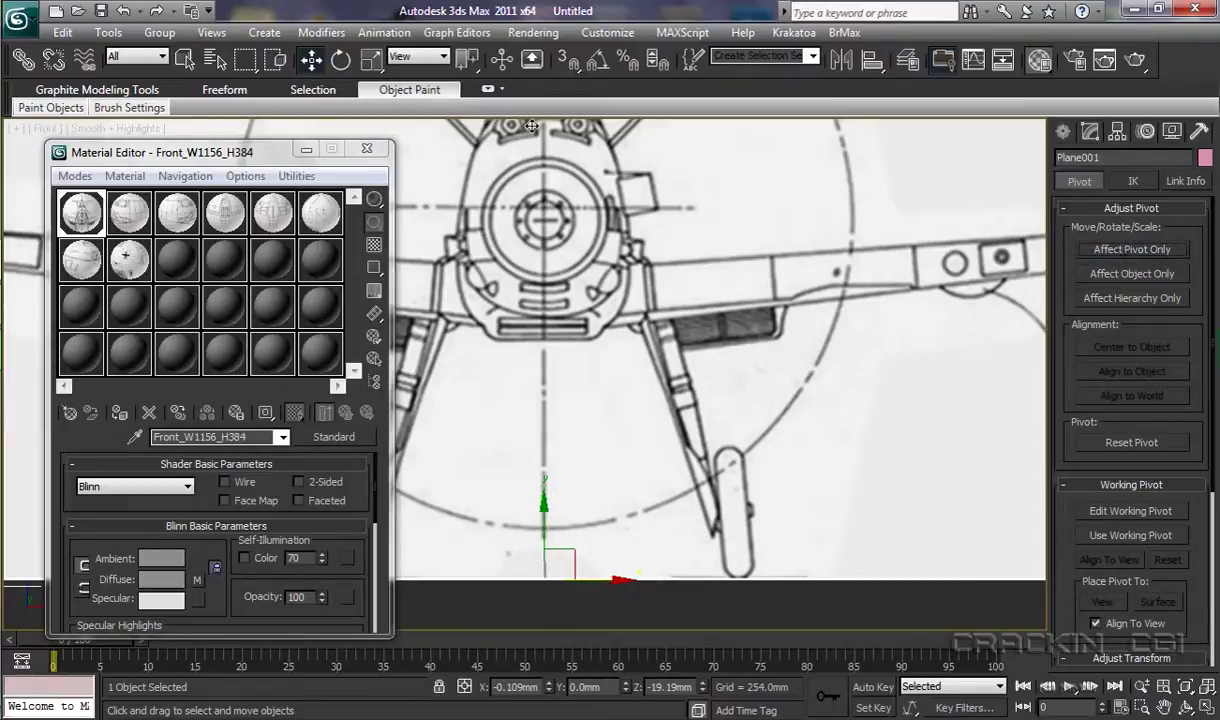
Move the front-view plane to the world origin by setting its absolute X and Z positions to 0 mm
{"action": "right_click", "coordinate": [312, 62]}
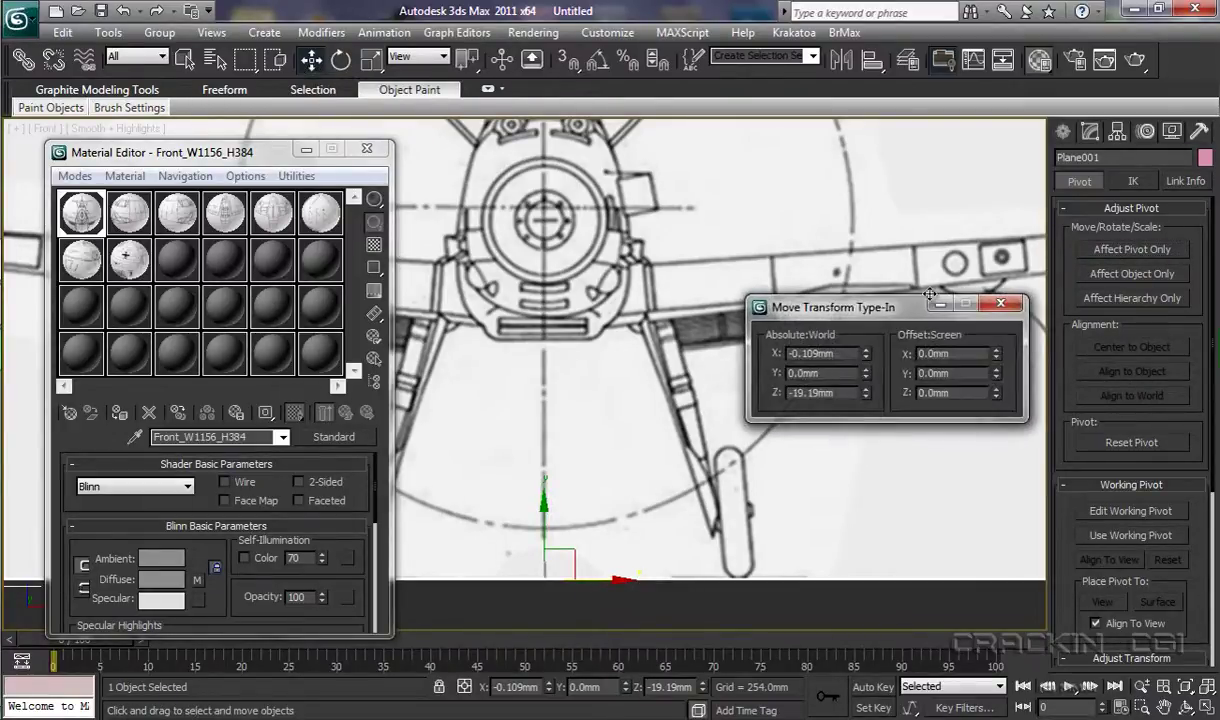
{"action": "left_click_drag", "start_coordinate": [892, 311], "coordinate": [743, 248]}
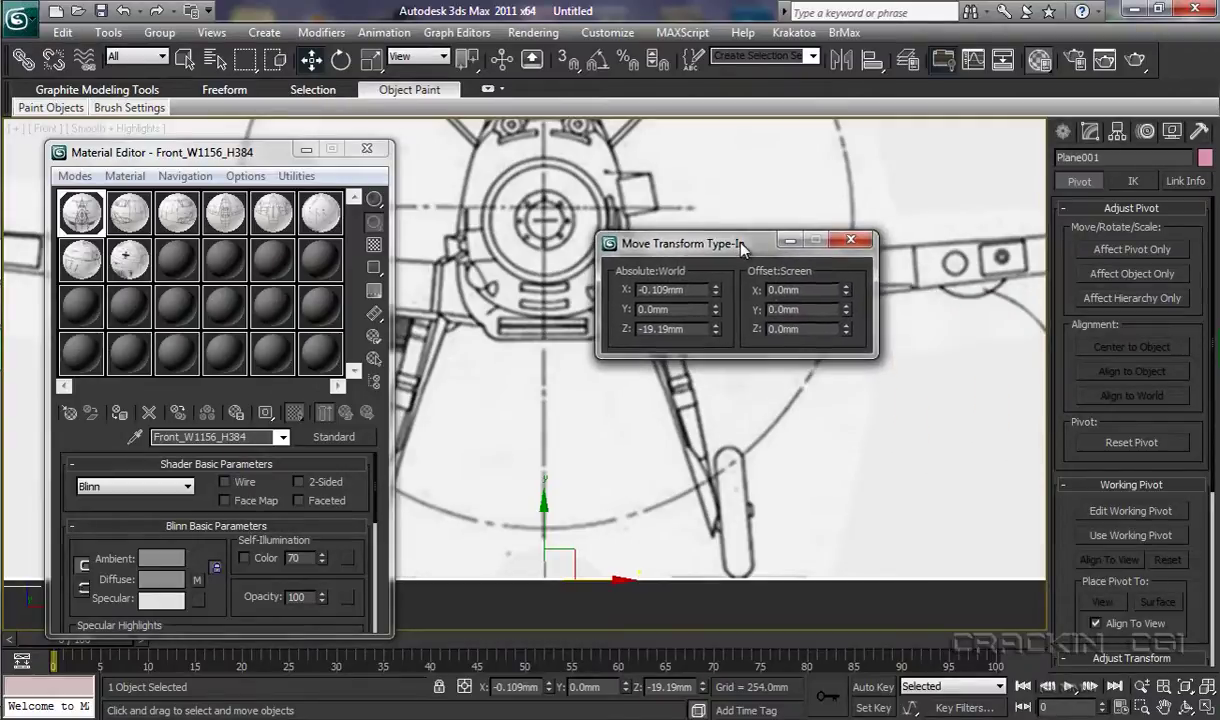
{"action": "right_click", "coordinate": [716, 290]}
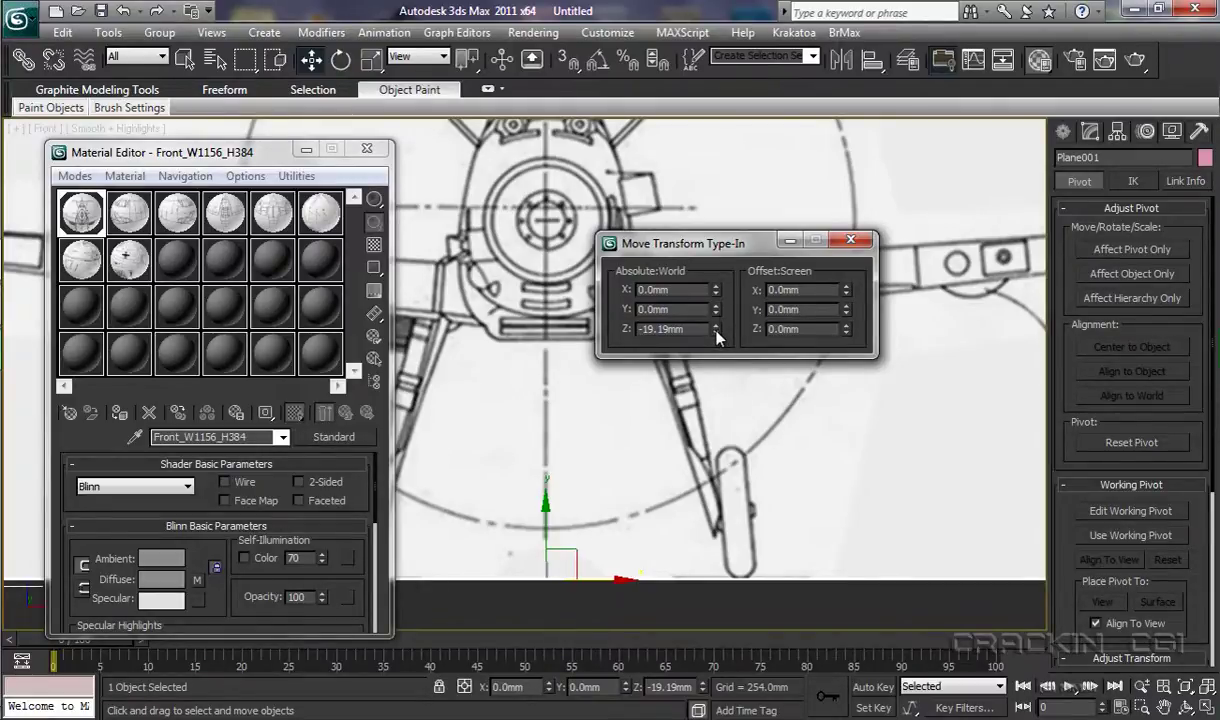
{"action": "right_click", "coordinate": [716, 329]}
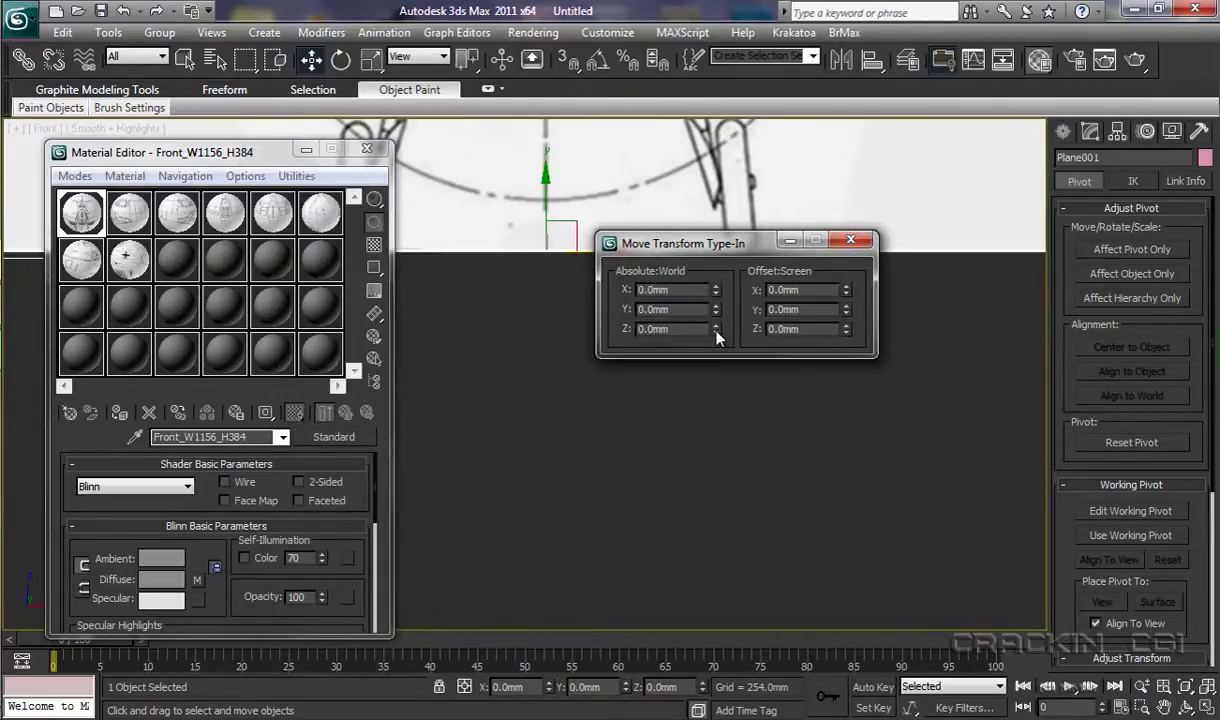
{"action": "left_click", "coordinate": [850, 240]}
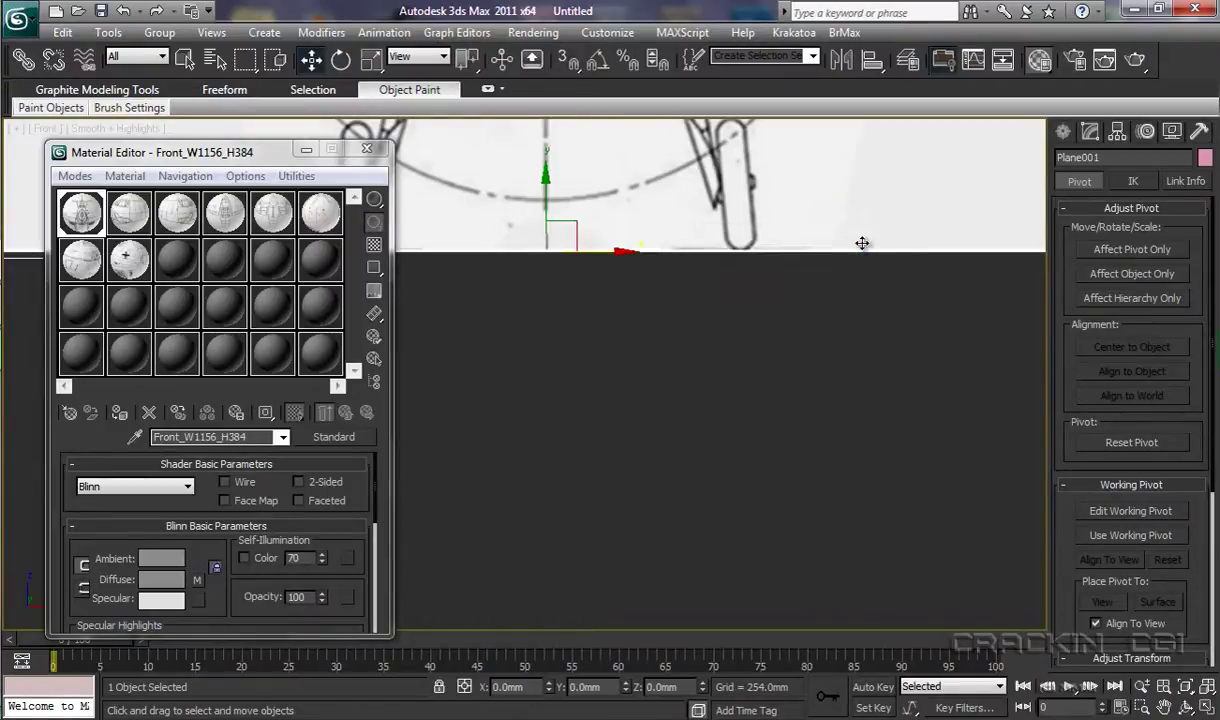
Return to the four-viewport layout with the Top viewport active and select the Top_W1156_H1035 material
{"action": "left_click", "coordinate": [1206, 706]}
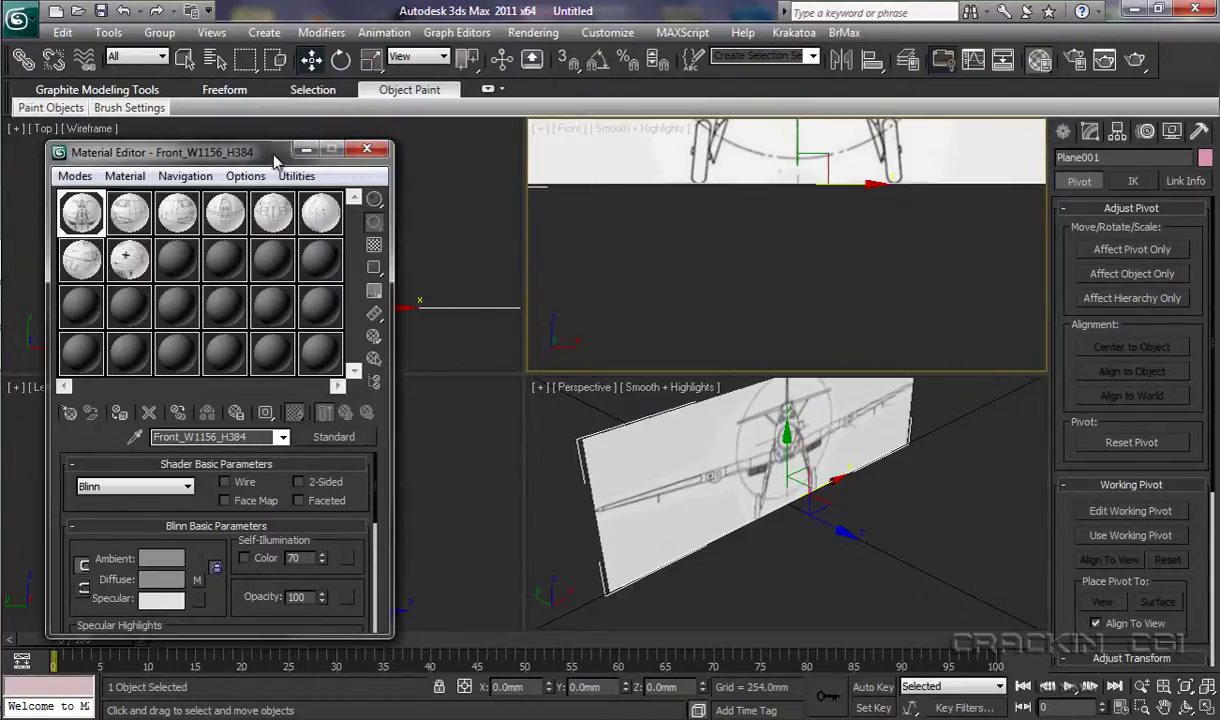
{"action": "left_click_drag", "start_coordinate": [277, 160], "coordinate": [922, 153]}
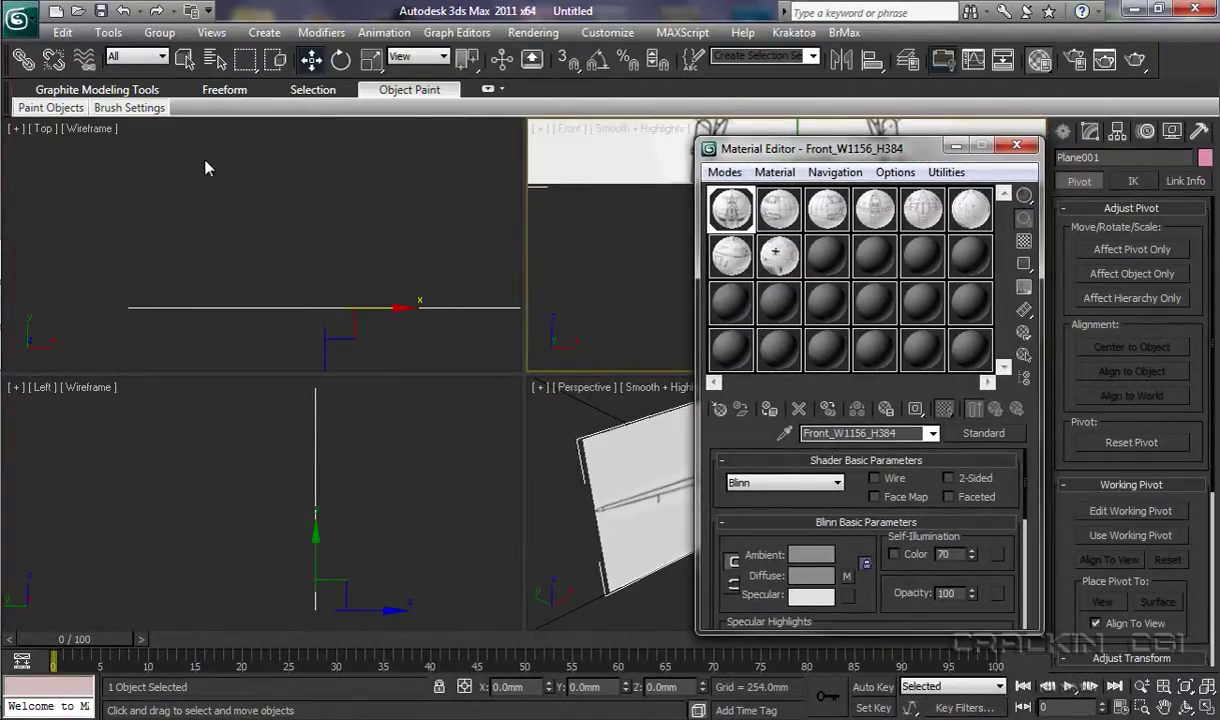
{"action": "right_click", "coordinate": [184, 196]}
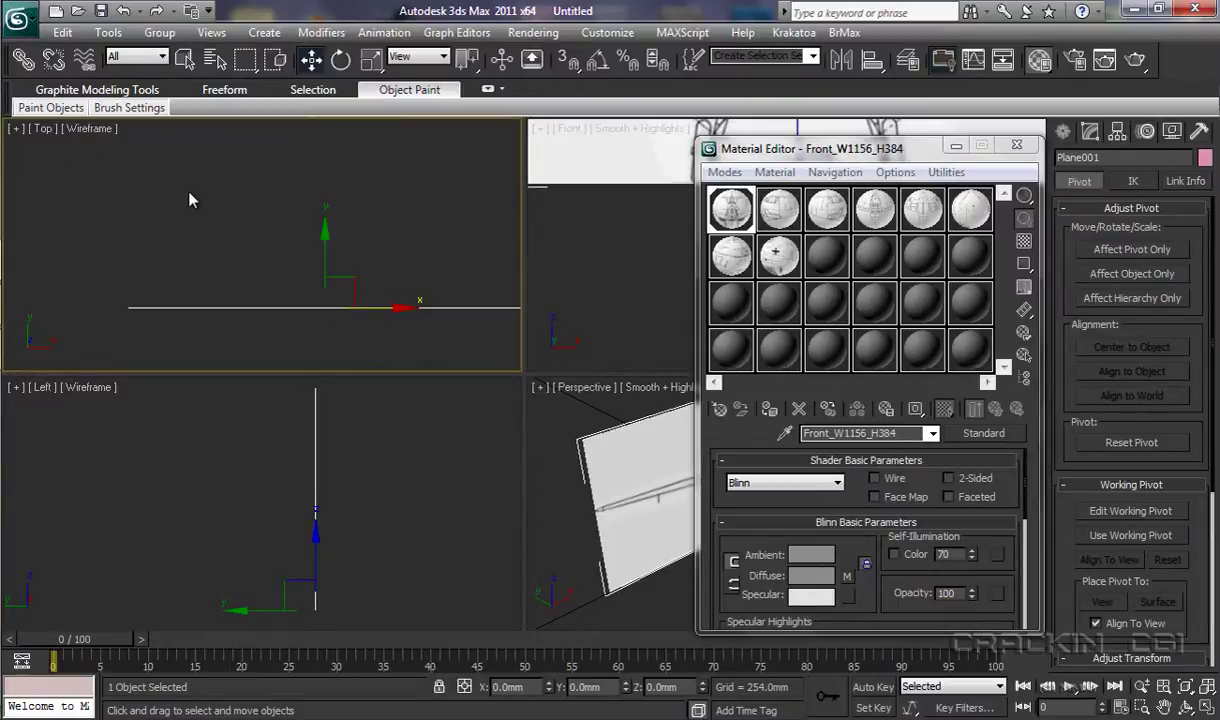
{"action": "left_click", "coordinate": [876, 210]}
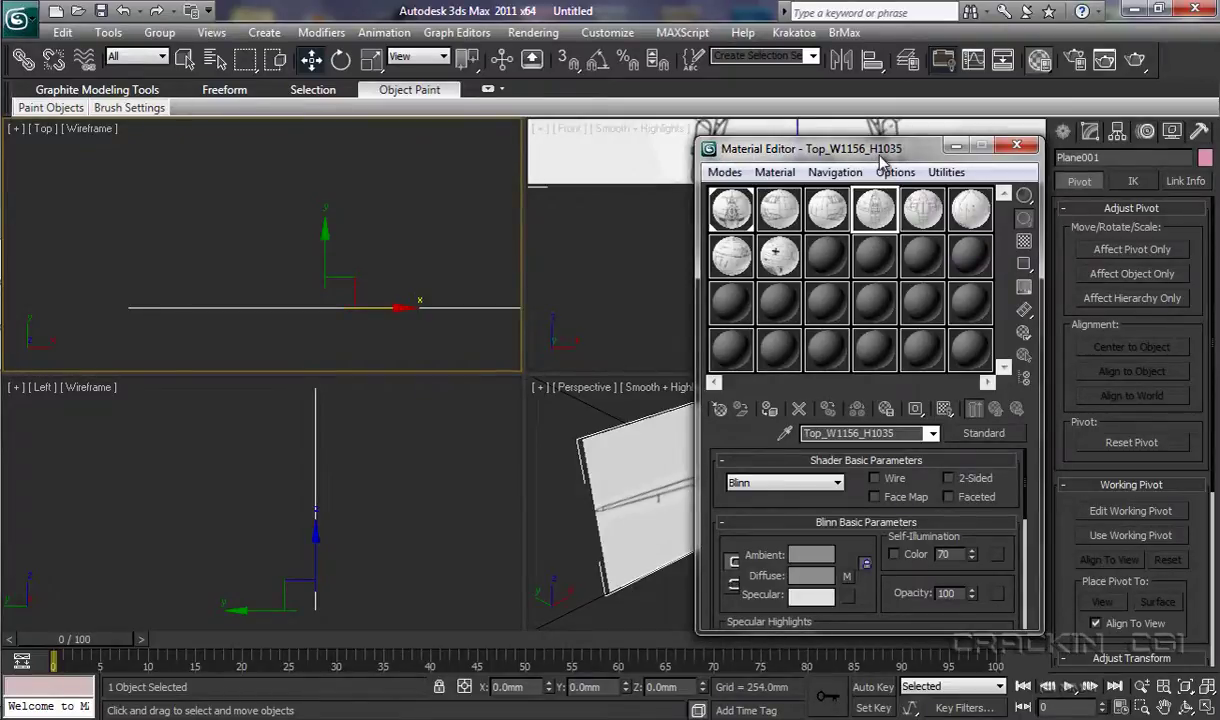
{"action": "left_click_drag", "start_coordinate": [883, 160], "coordinate": [683, 157]}
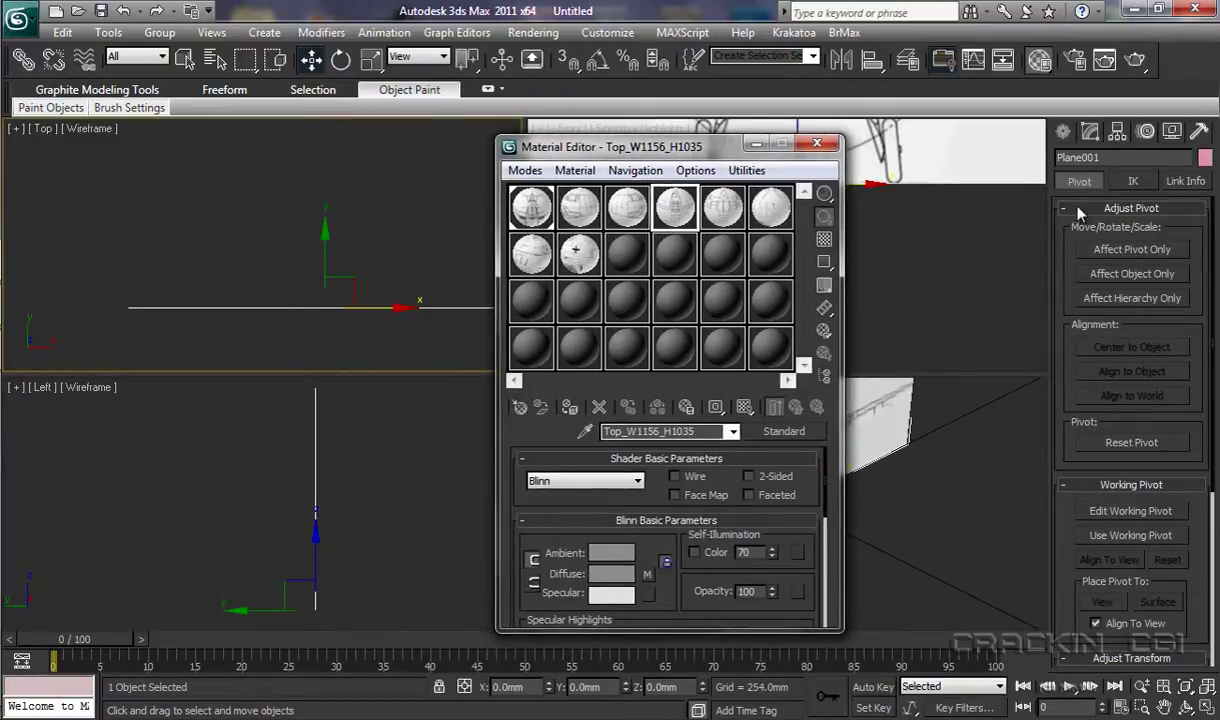
Create a plane 103.5 mm long and 115.6 mm wide at the origin of the Top viewport
{"action": "left_click", "coordinate": [1064, 134]}
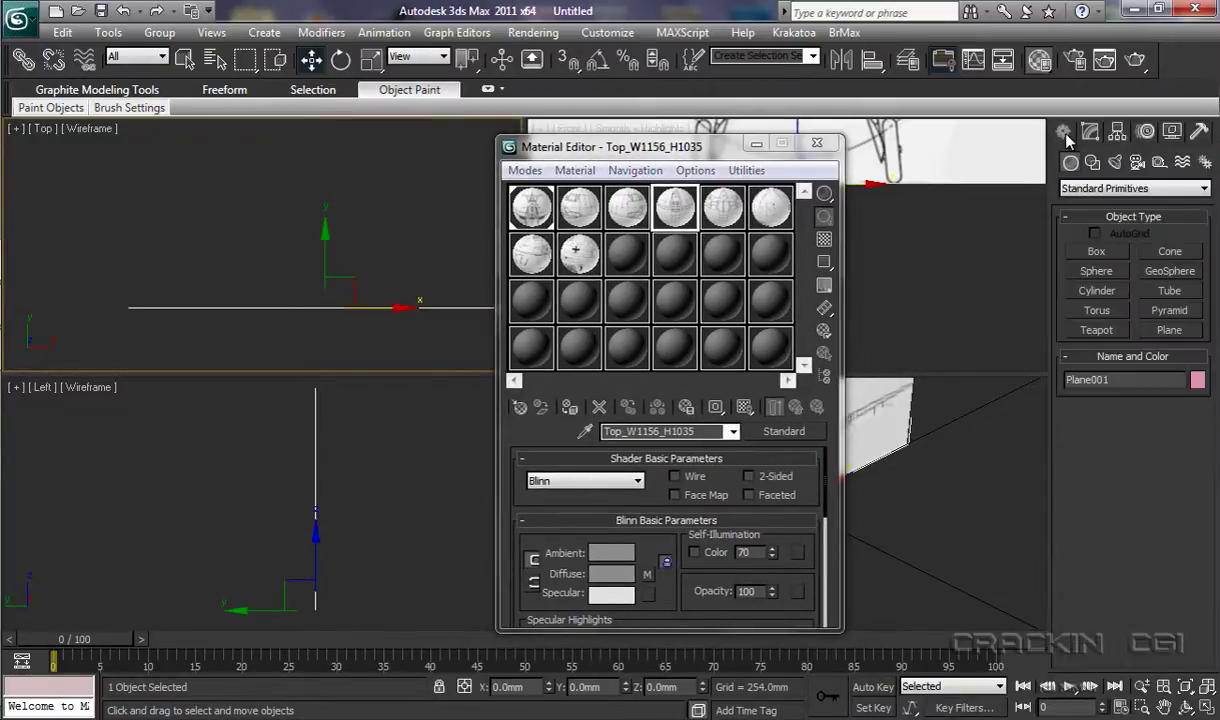
{"action": "left_click", "coordinate": [1172, 332]}
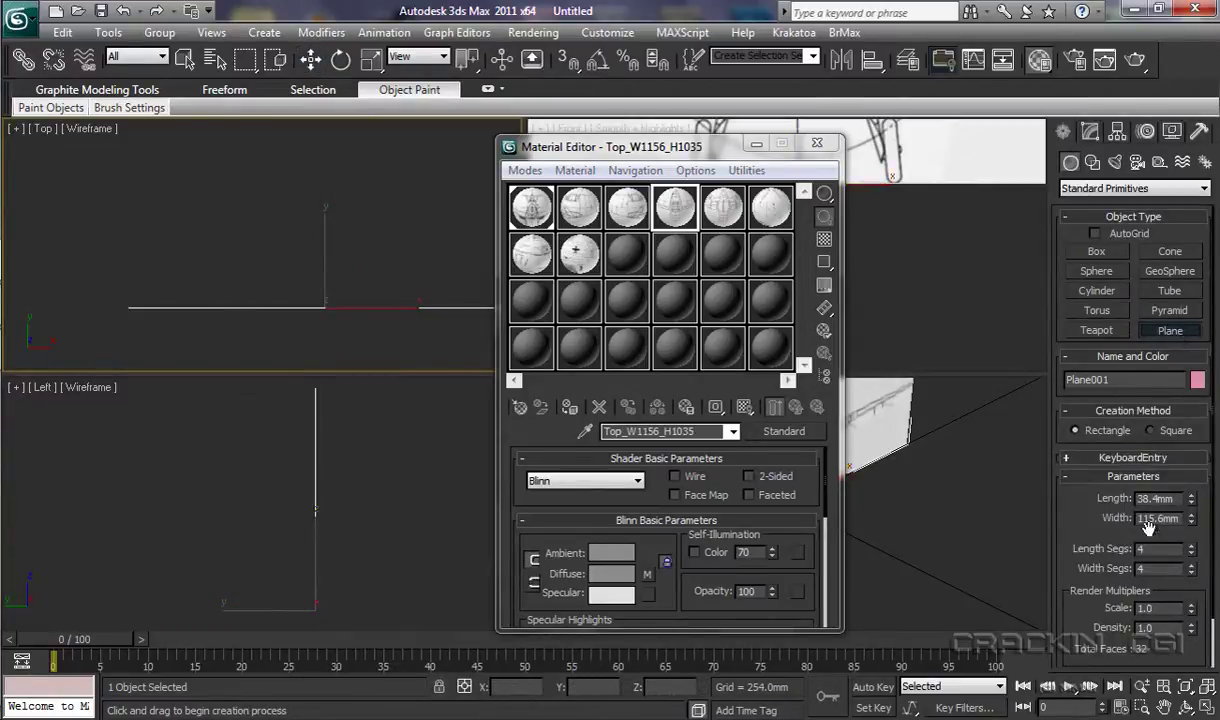
{"action": "left_click", "coordinate": [1100, 457]}
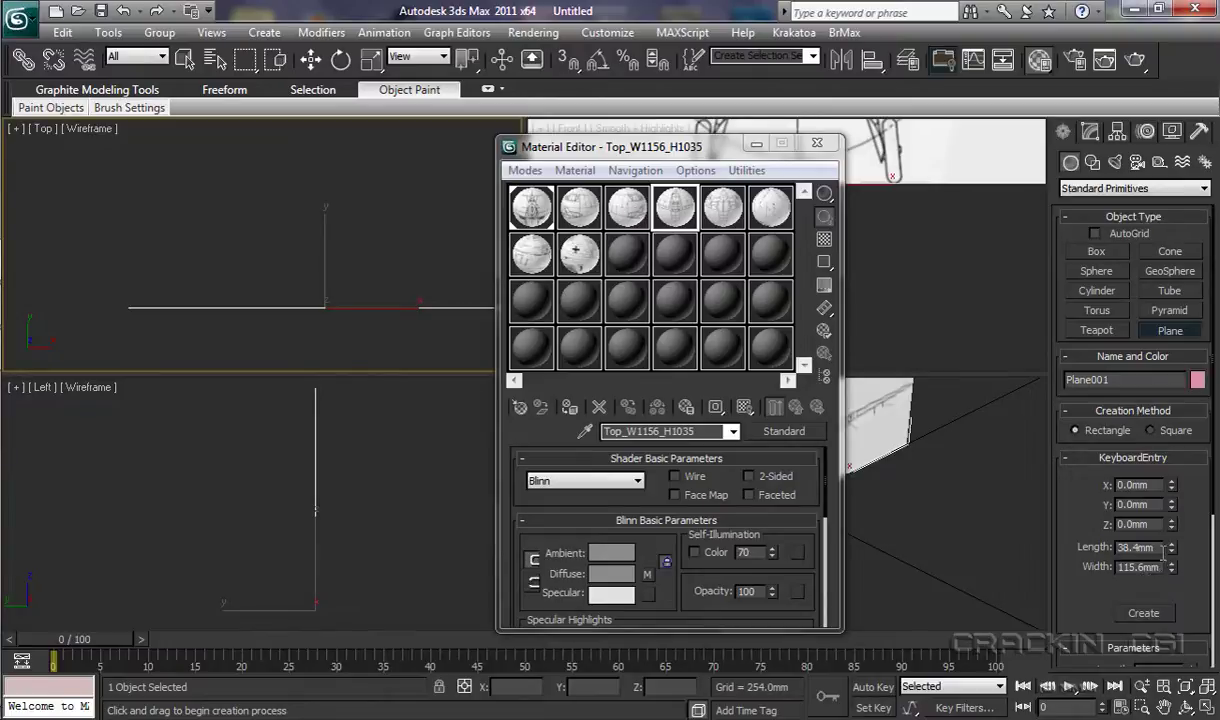
{"action": "left_click_drag", "start_coordinate": [1160, 548], "coordinate": [1117, 556]}
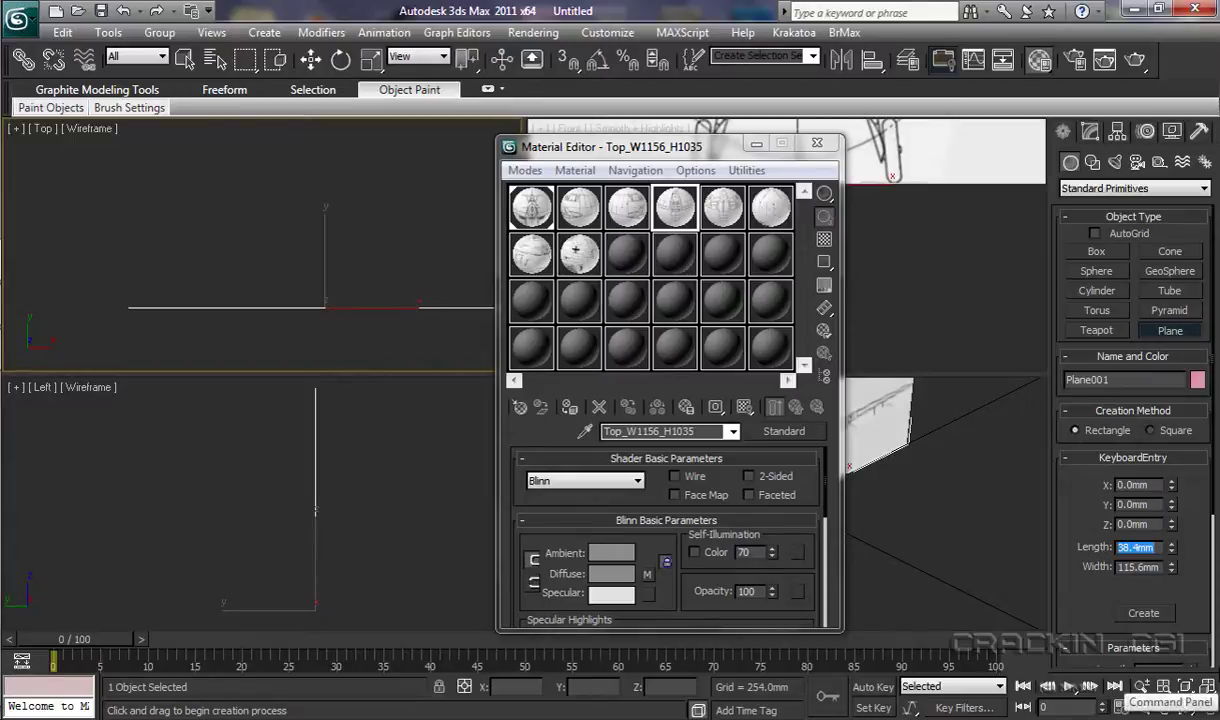
{"action": "type", "text": "103.5"}
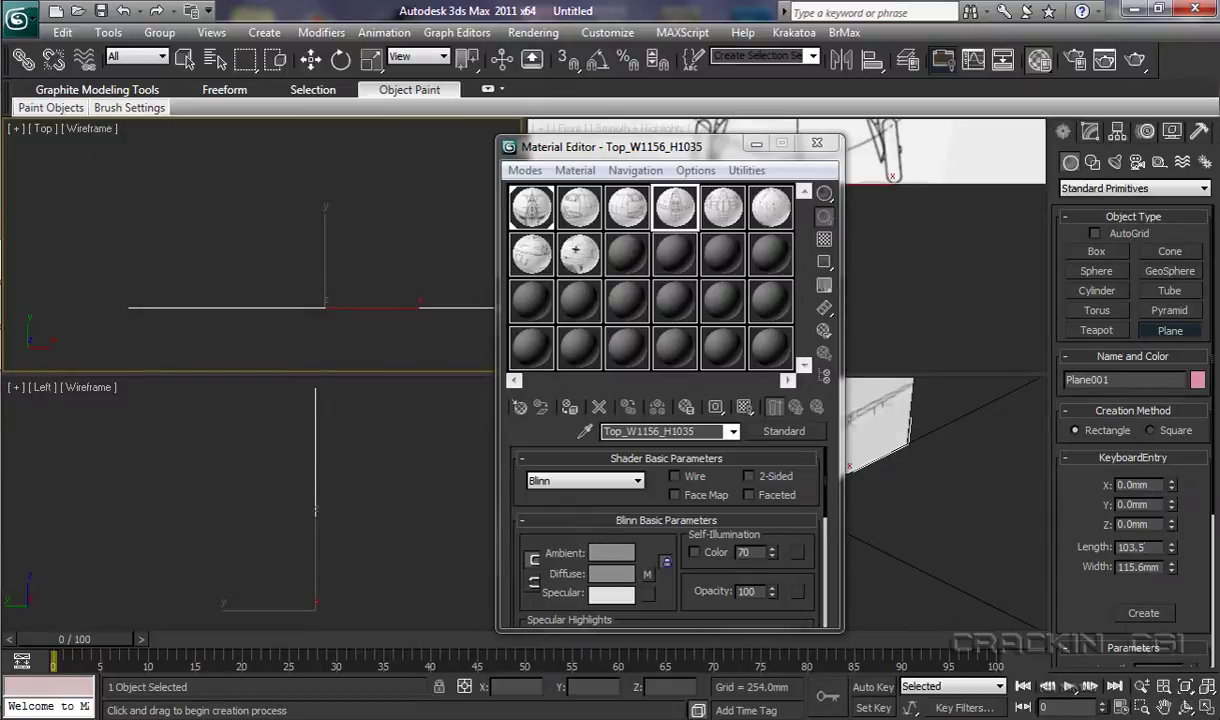
{"action": "key", "text": "Return"}
{"action": "left_click", "coordinate": [1145, 614]}
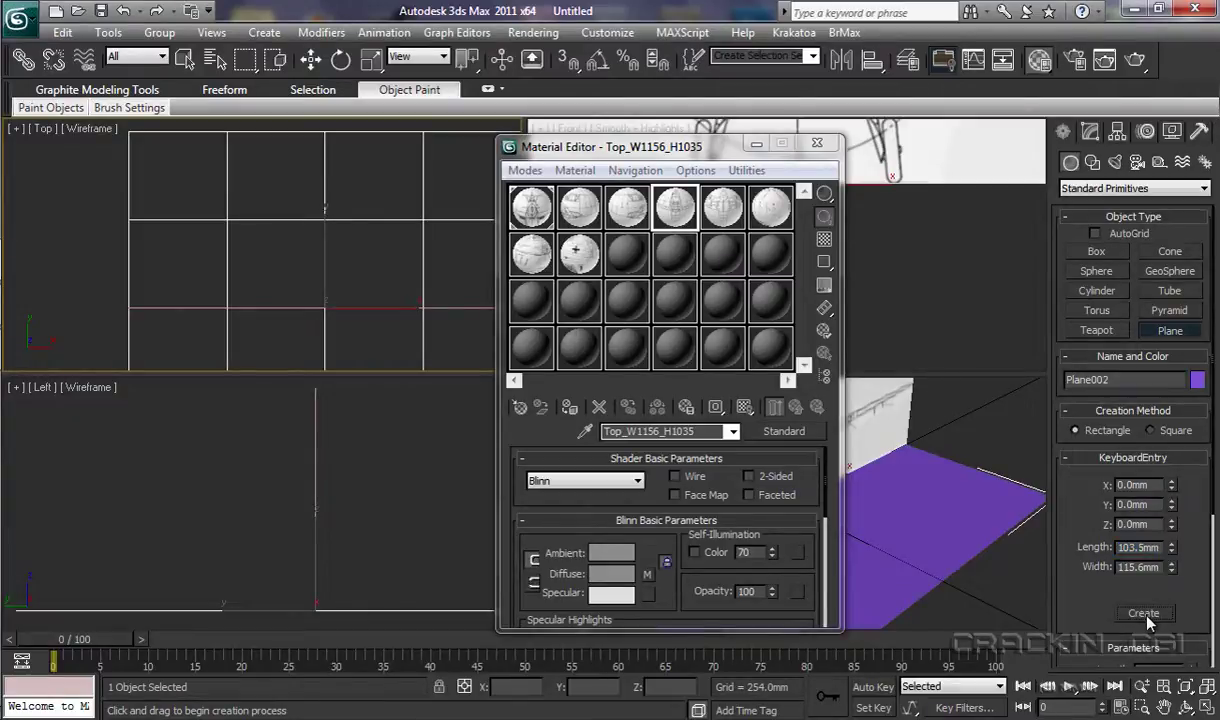
Assign the Top_W1156_H1035 material to the new plane in the Top viewport
{"action": "left_click", "coordinate": [1184, 687]}
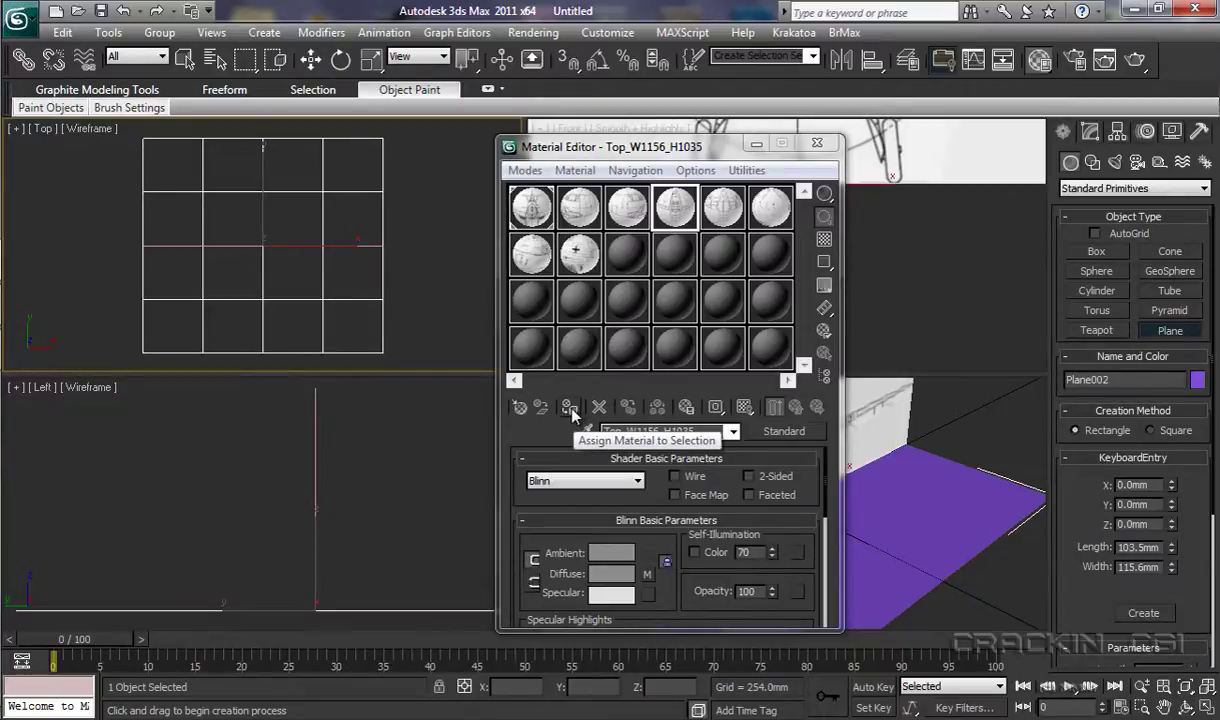
{"action": "left_click", "coordinate": [570, 409]}
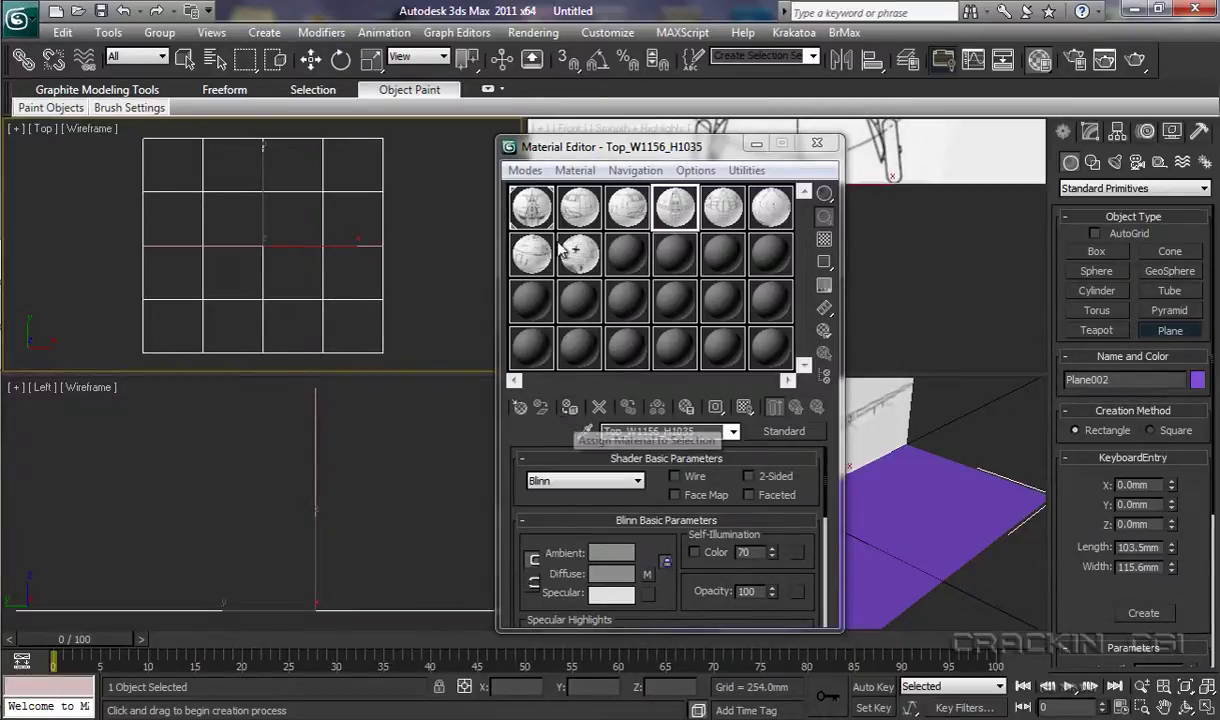
{"action": "left_click", "coordinate": [570, 410]}
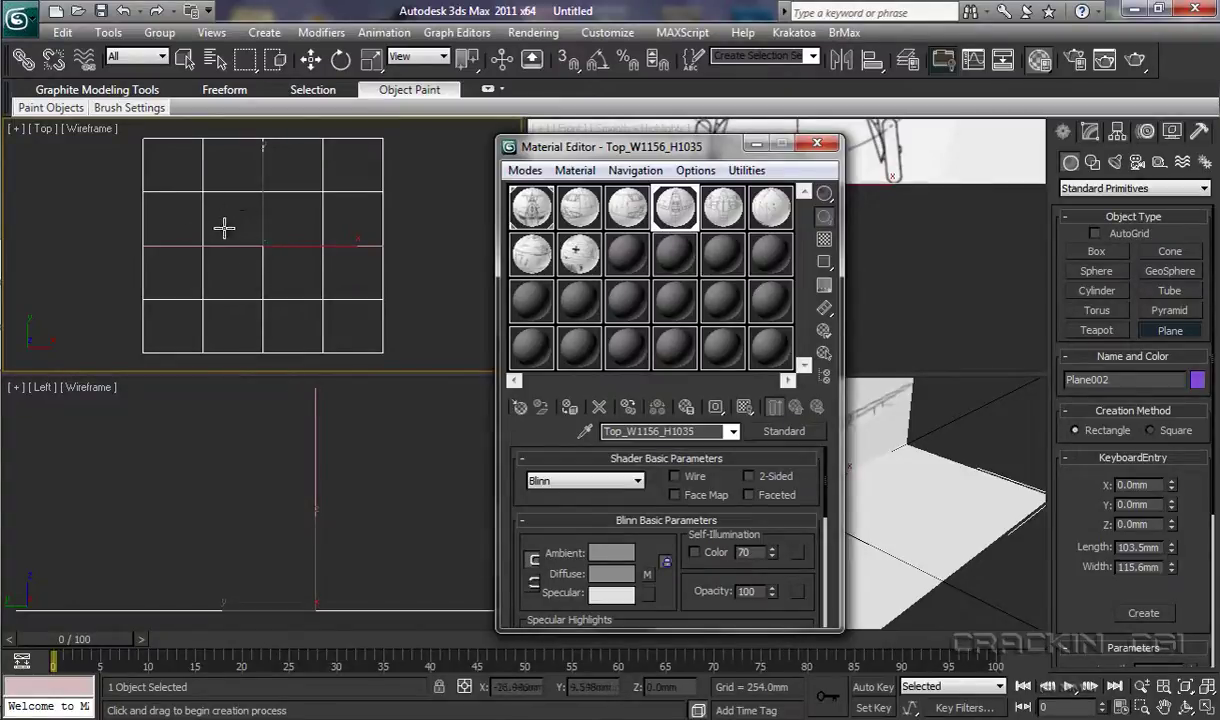
{"action": "left_click_drag", "start_coordinate": [686, 160], "coordinate": [370, 200]}
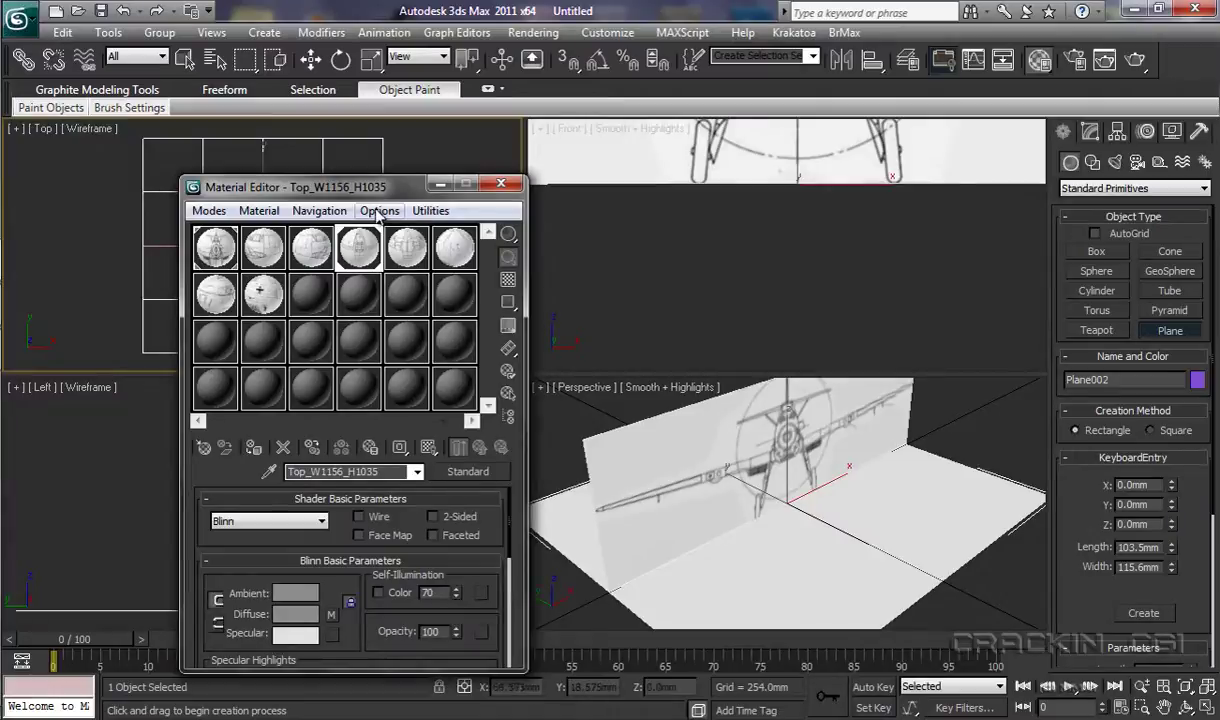
{"action": "left_click_drag", "start_coordinate": [388, 189], "coordinate": [800, 158]}
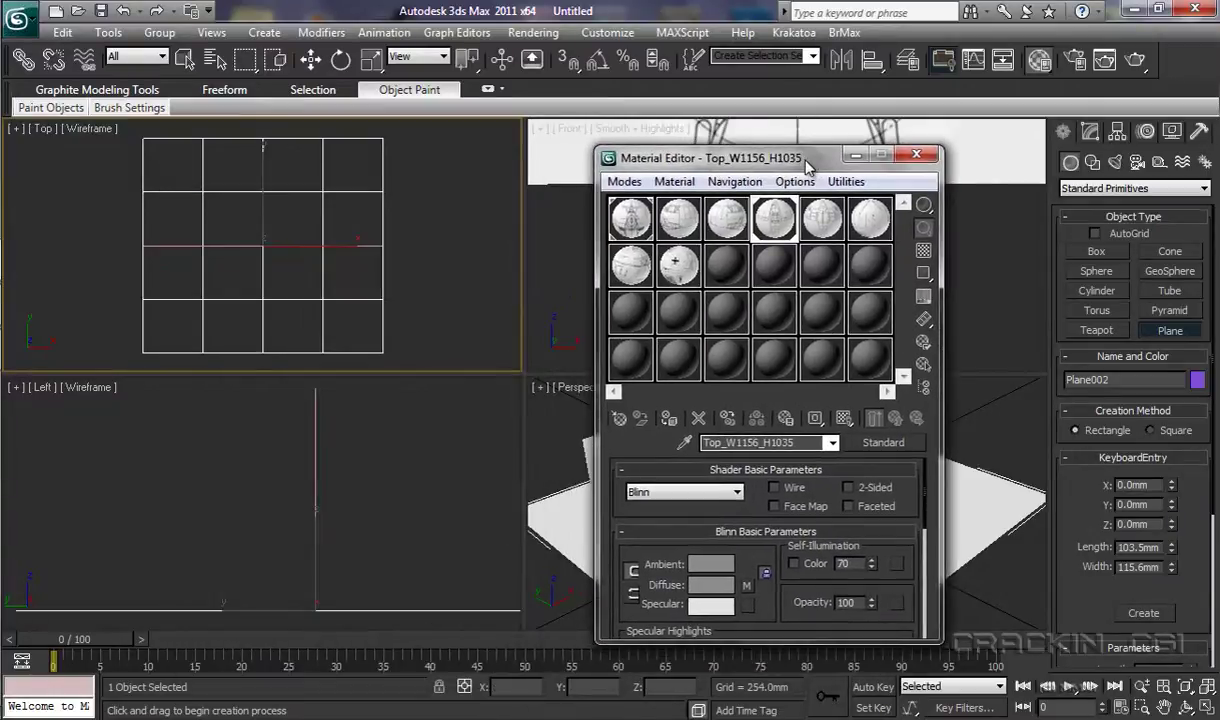
Shade the Top viewport with Smooth + Highlights and show the plane's material in Hardware Display with Maps
{"action": "left_click", "coordinate": [90, 129]}
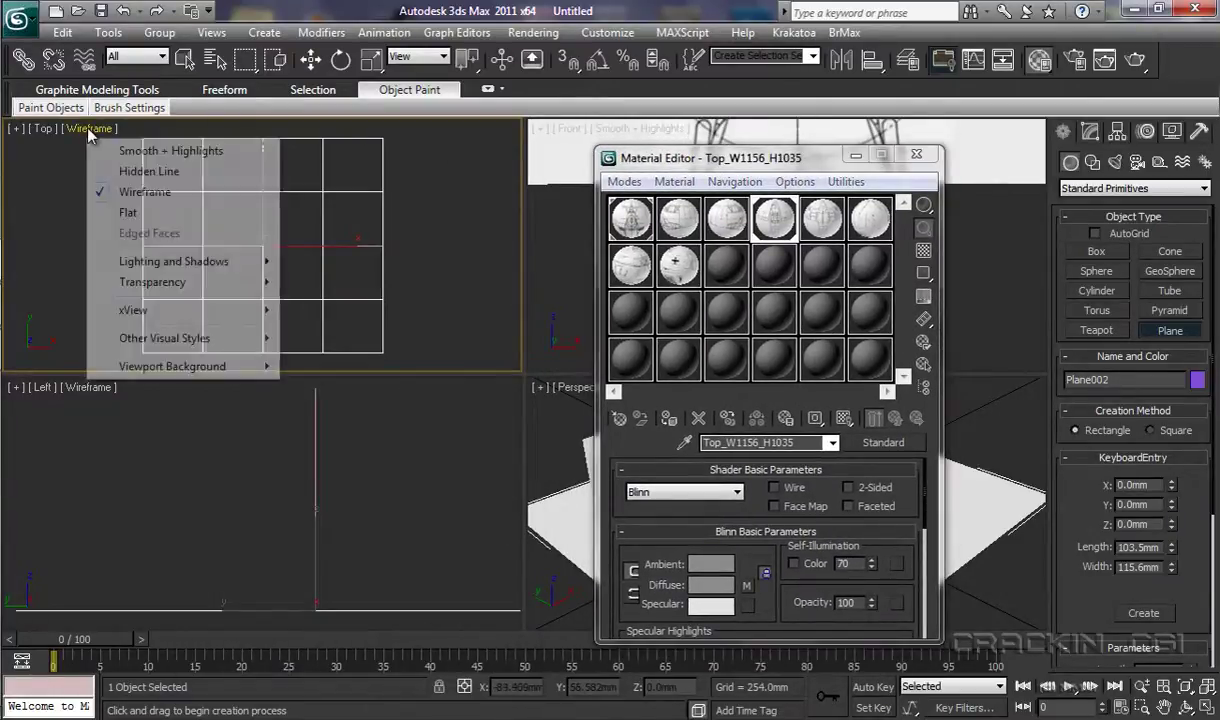
{"action": "left_click", "coordinate": [136, 153]}
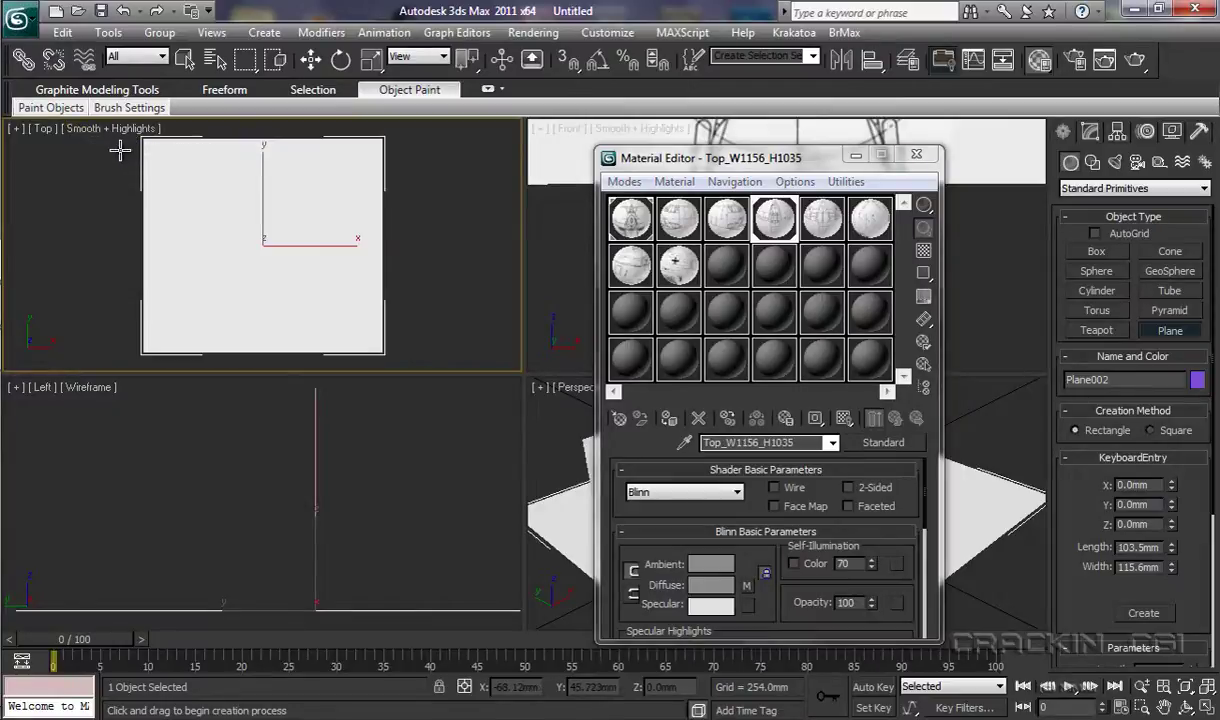
{"action": "left_click", "coordinate": [672, 182]}
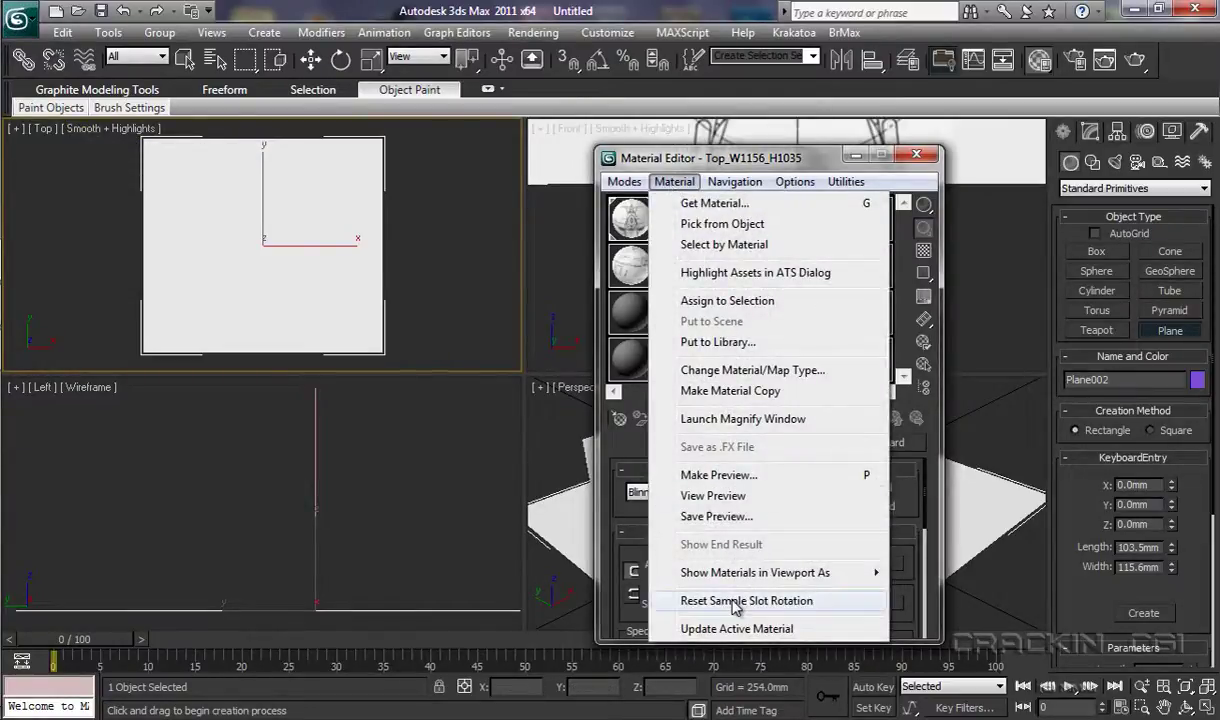
{"action": "mouse_move", "coordinate": [731, 578]}
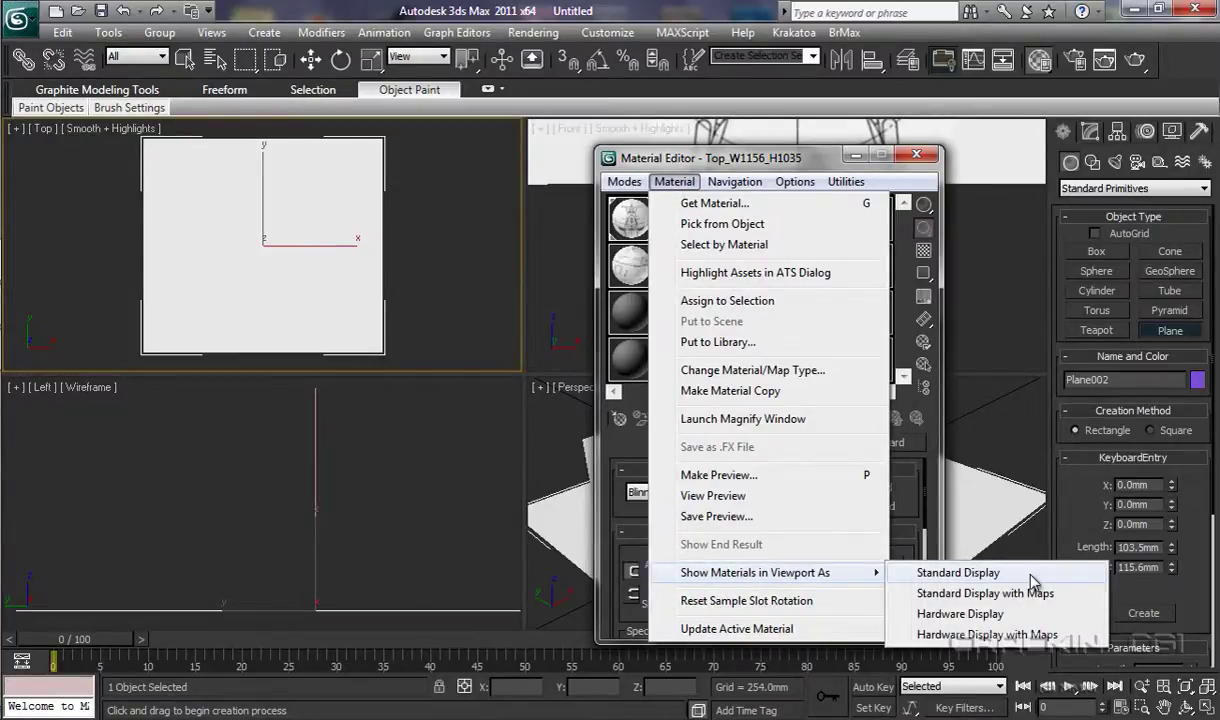
{"action": "left_click", "coordinate": [1000, 635]}
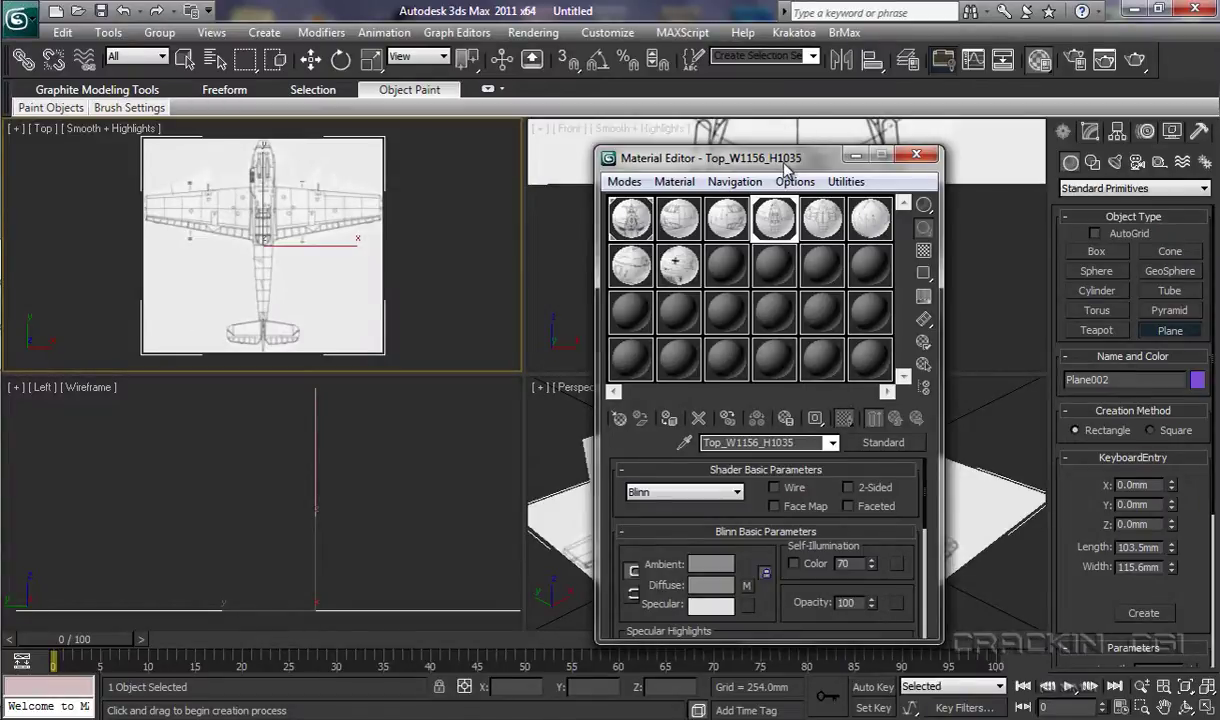
Move only the top-view plane's pivot to its edge at the aircraft's nose, at about Y 51.699 mm
{"action": "left_click_drag", "start_coordinate": [785, 170], "coordinate": [288, 135]}
{"action": "left_click", "coordinate": [1117, 133]}
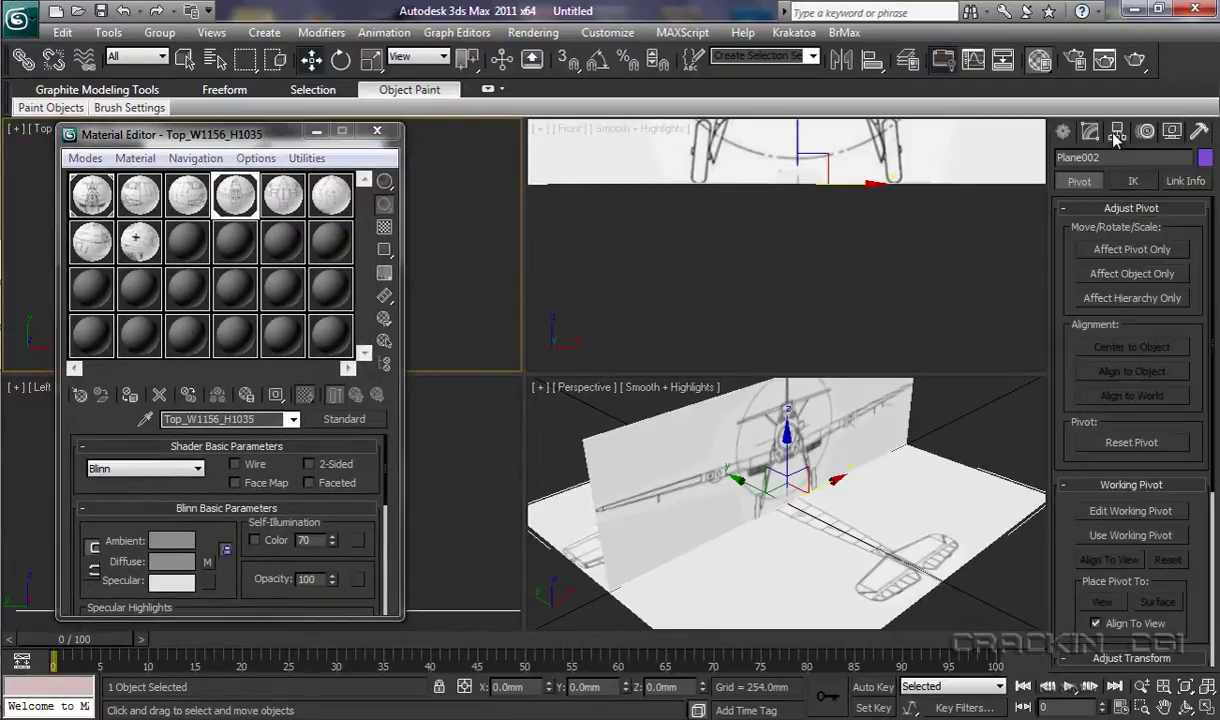
{"action": "left_click", "coordinate": [1120, 252]}
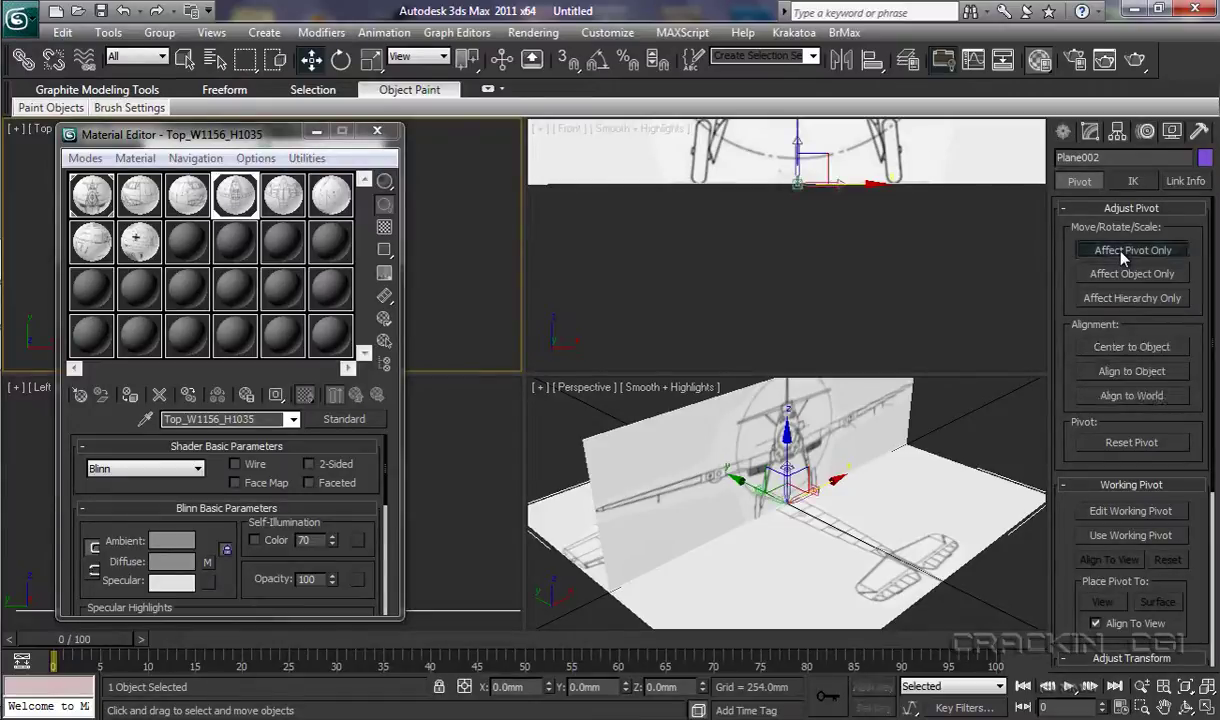
{"action": "left_click_drag", "start_coordinate": [248, 138], "coordinate": [905, 208]}
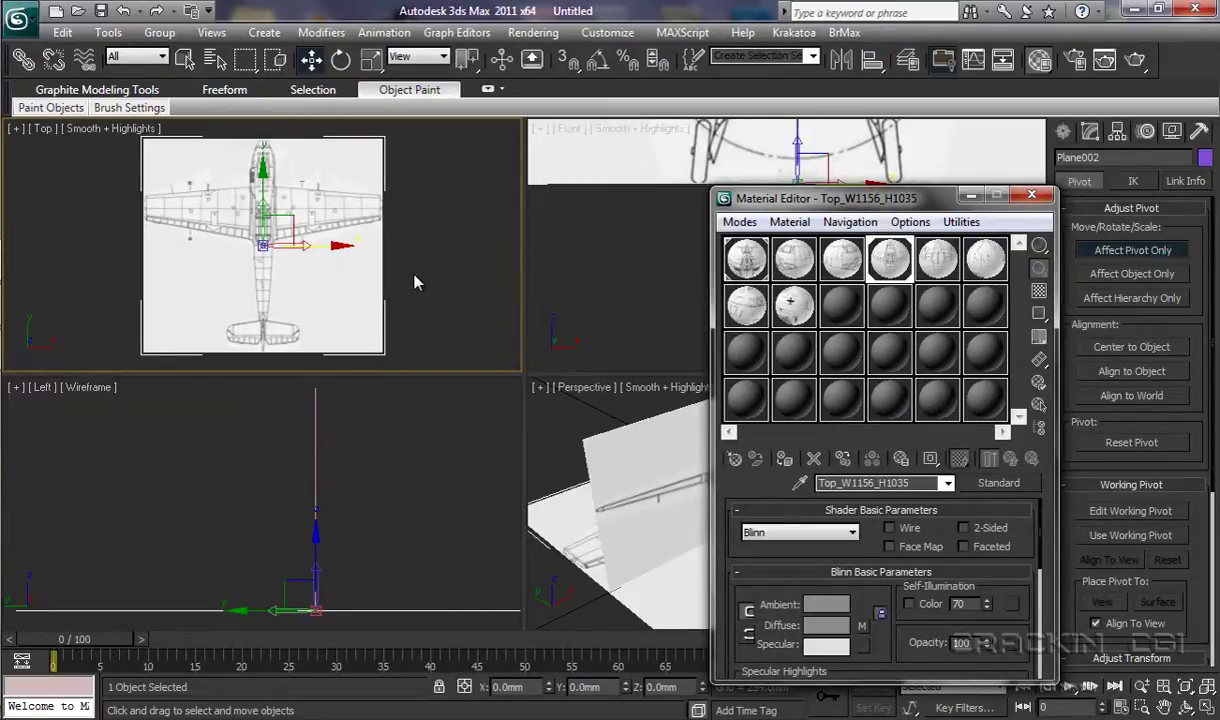
{"action": "key", "text": "alt+w"}
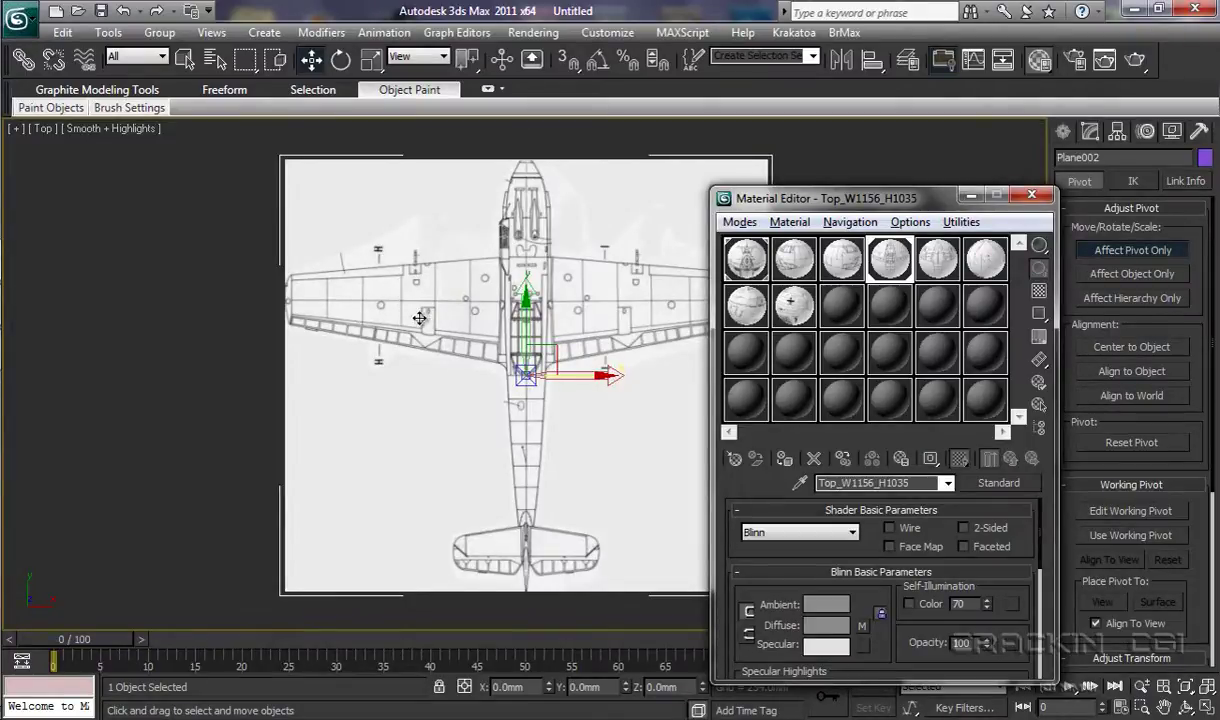
{"action": "scroll", "coordinate": [518, 313], "scroll_direction": "up", "scroll_amount": 6}
{"action": "scroll", "coordinate": [518, 313], "scroll_direction": "up", "scroll_amount": 2}
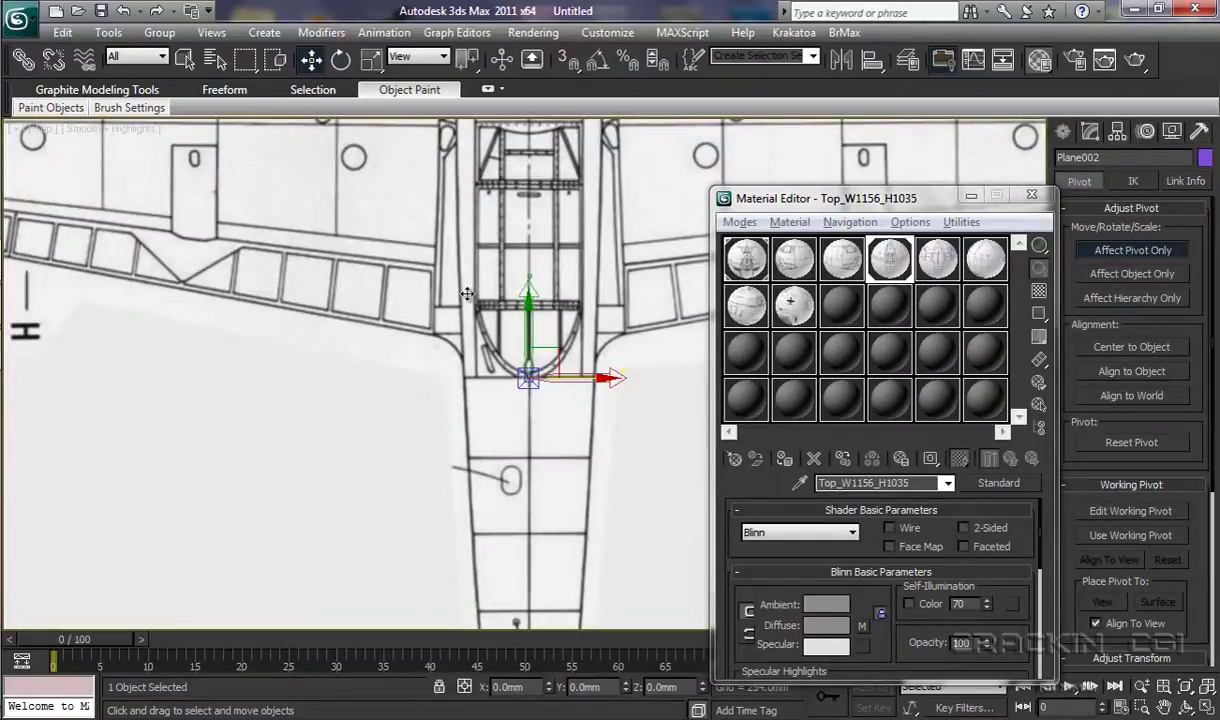
{"action": "middle_click_drag", "start_coordinate": [467, 293], "coordinate": [486, 607]}
{"action": "left_click_drag", "start_coordinate": [486, 607], "coordinate": [512, 188]}
{"action": "middle_click_drag", "start_coordinate": [406, 340], "coordinate": [427, 625]}
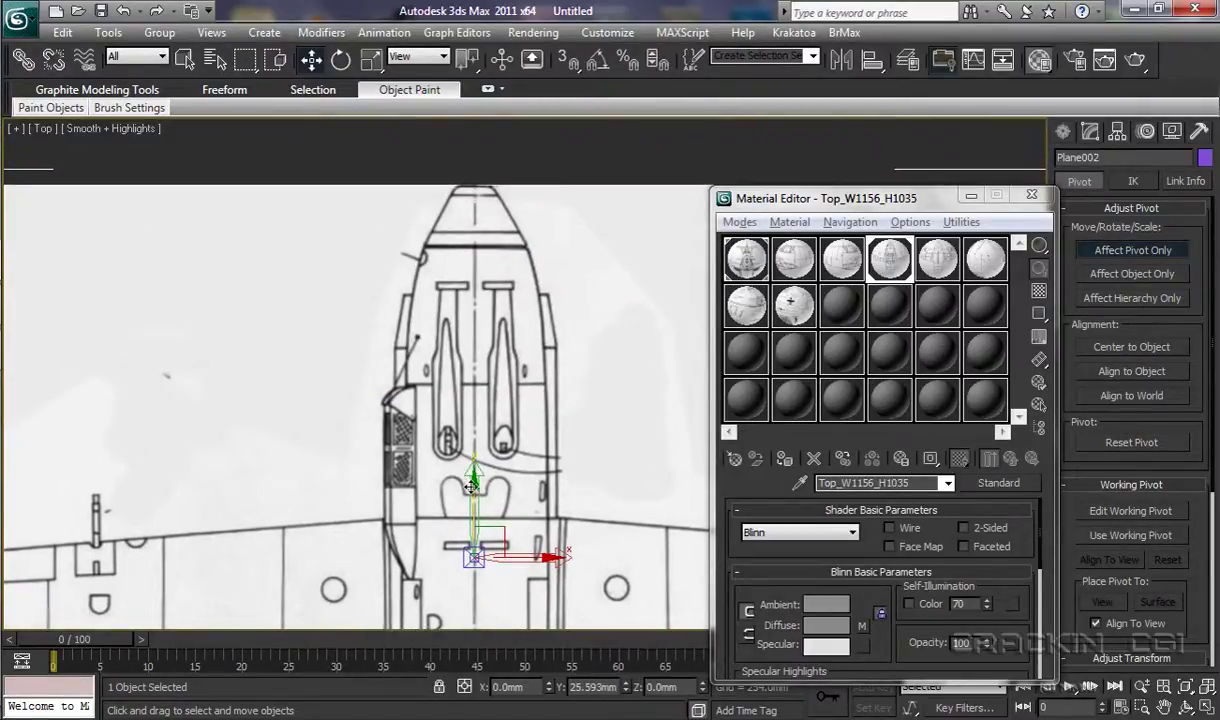
{"action": "left_click_drag", "start_coordinate": [476, 478], "coordinate": [493, 112]}
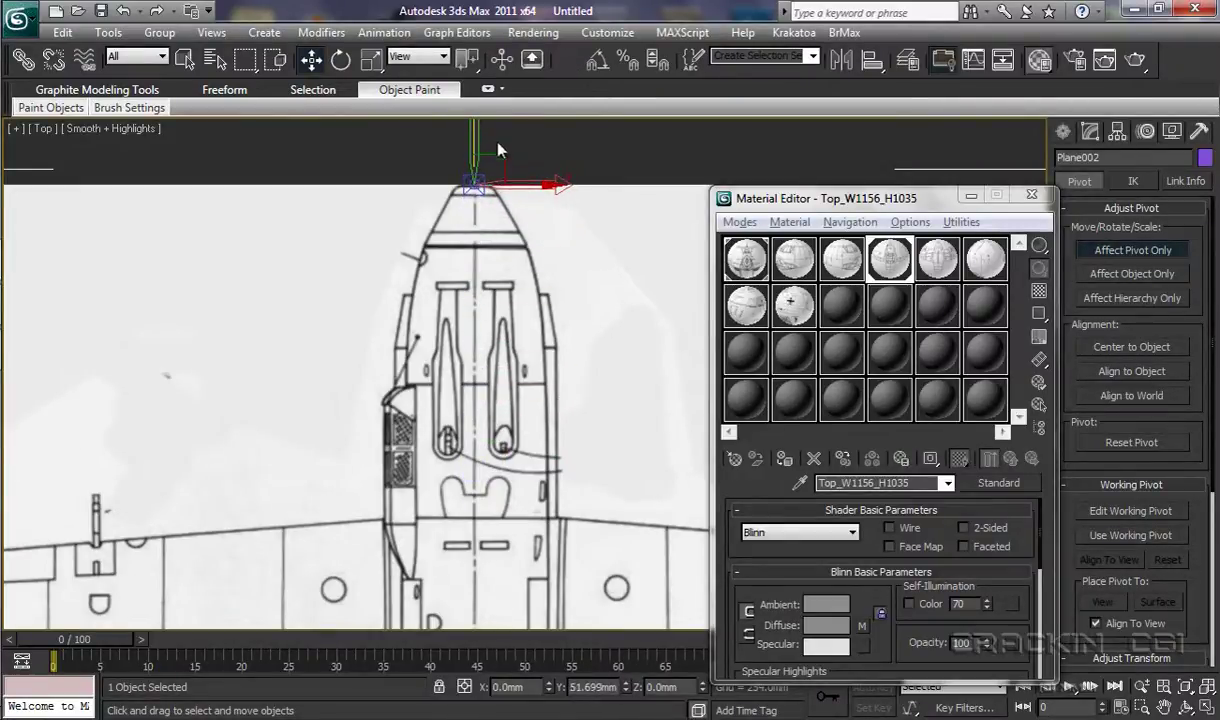
Nudge the pivot sideways onto the nose's centre line at about X 0.141 mm, and end pivot-only editing
{"action": "left_click_drag", "start_coordinate": [541, 184], "coordinate": [546, 186]}
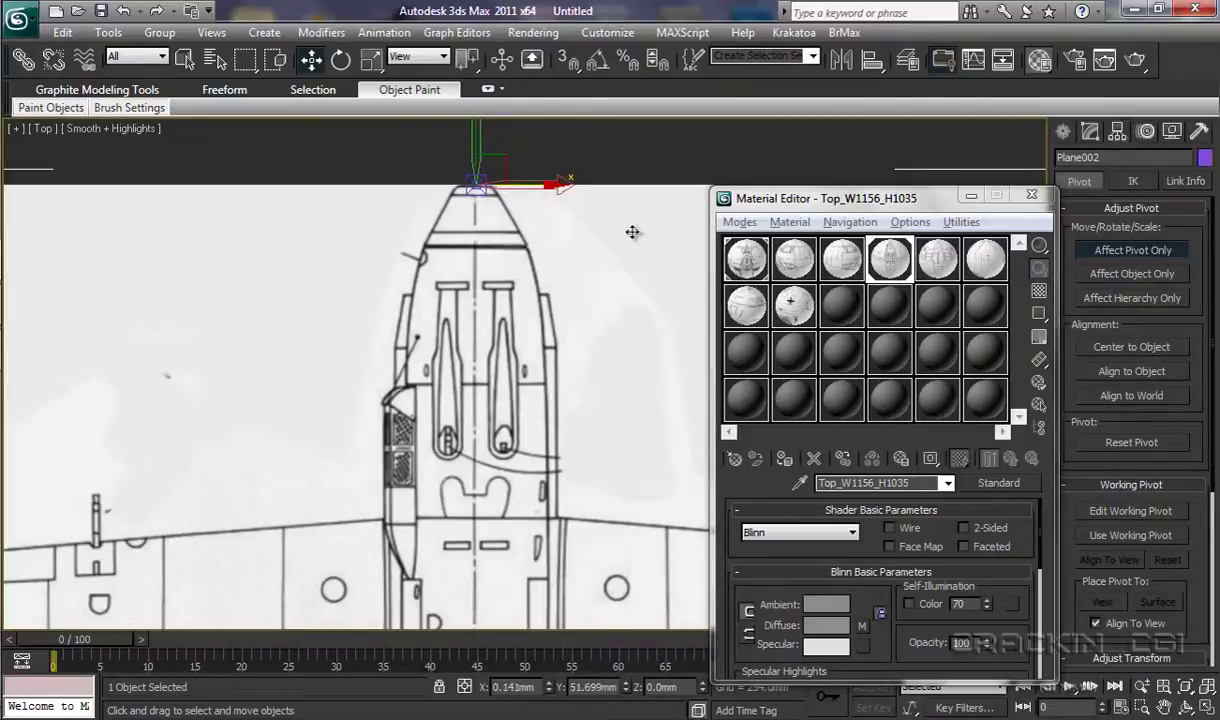
{"action": "left_click_drag", "start_coordinate": [826, 208], "coordinate": [203, 214]}
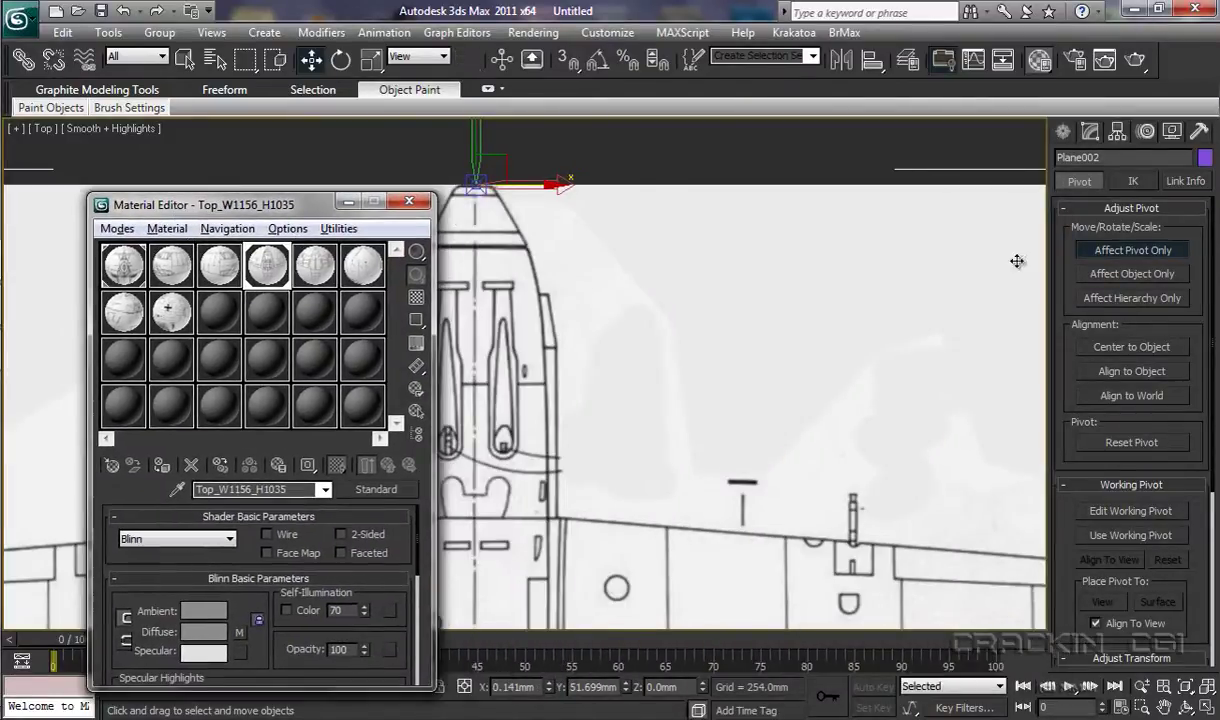
{"action": "left_click", "coordinate": [1125, 250]}
{"action": "left_click", "coordinate": [1125, 250]}
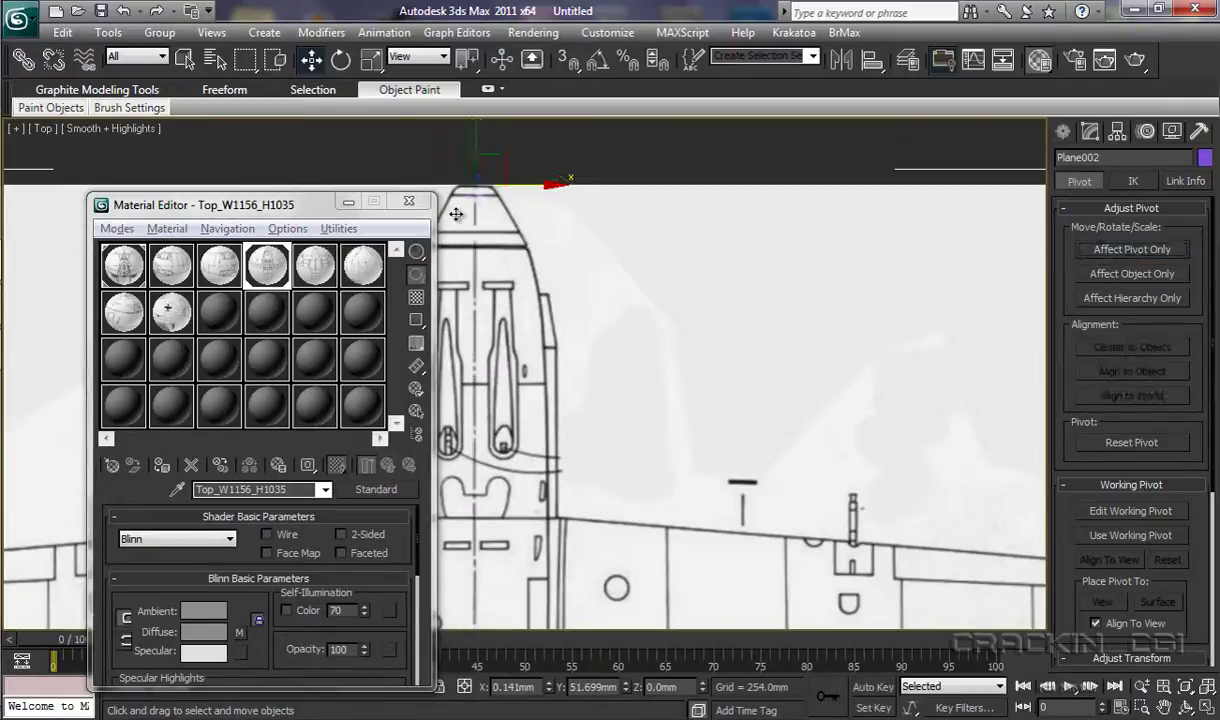
Move the top-view plane to the world origin by setting its absolute X and Y positions to 0 mm
{"action": "right_click", "coordinate": [312, 60]}
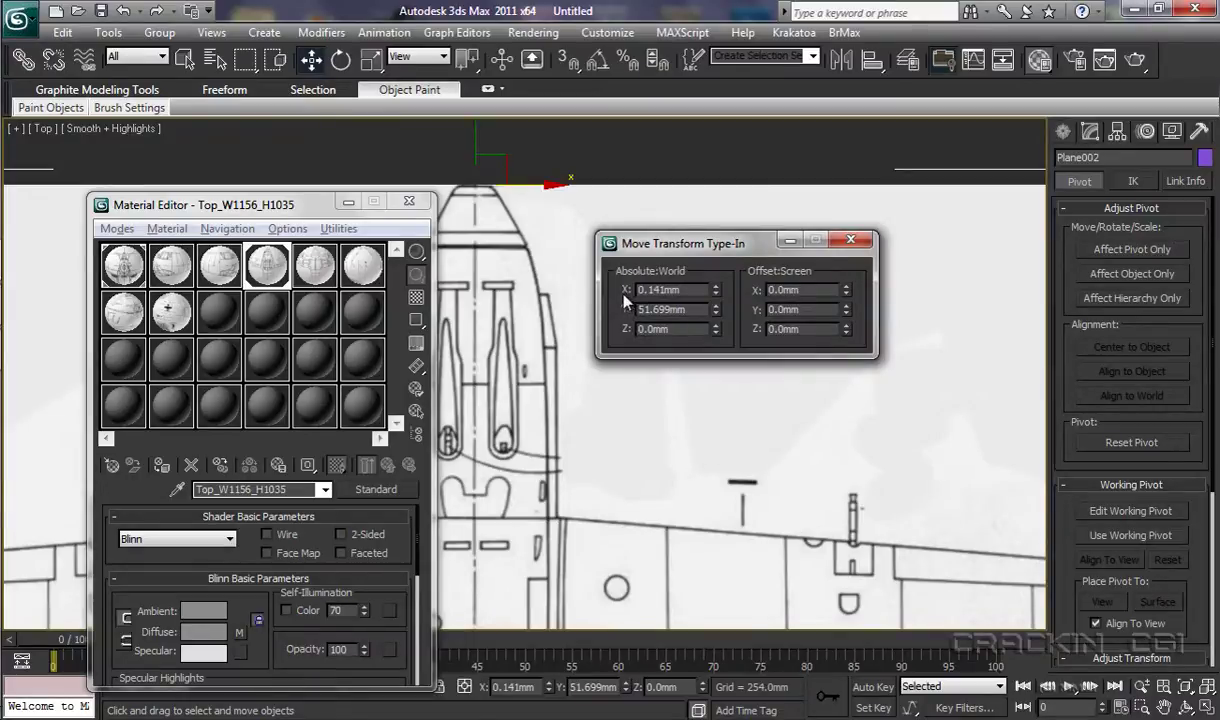
{"action": "right_click", "coordinate": [716, 294]}
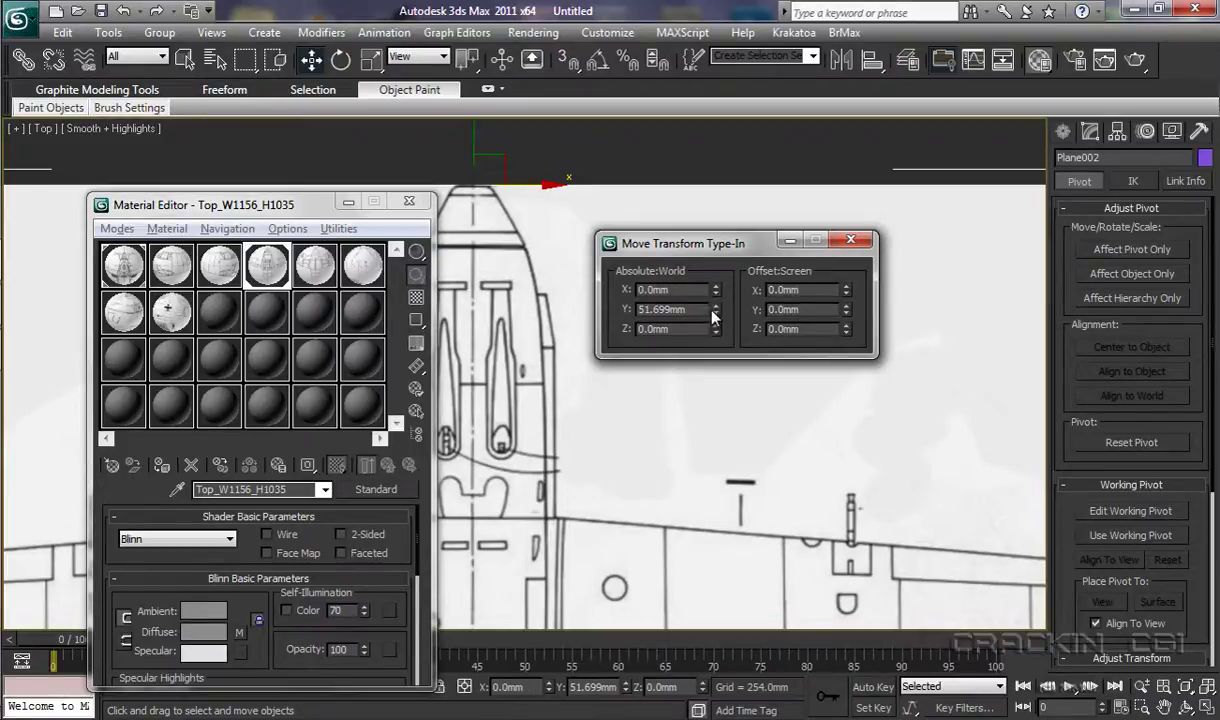
{"action": "right_click", "coordinate": [715, 311]}
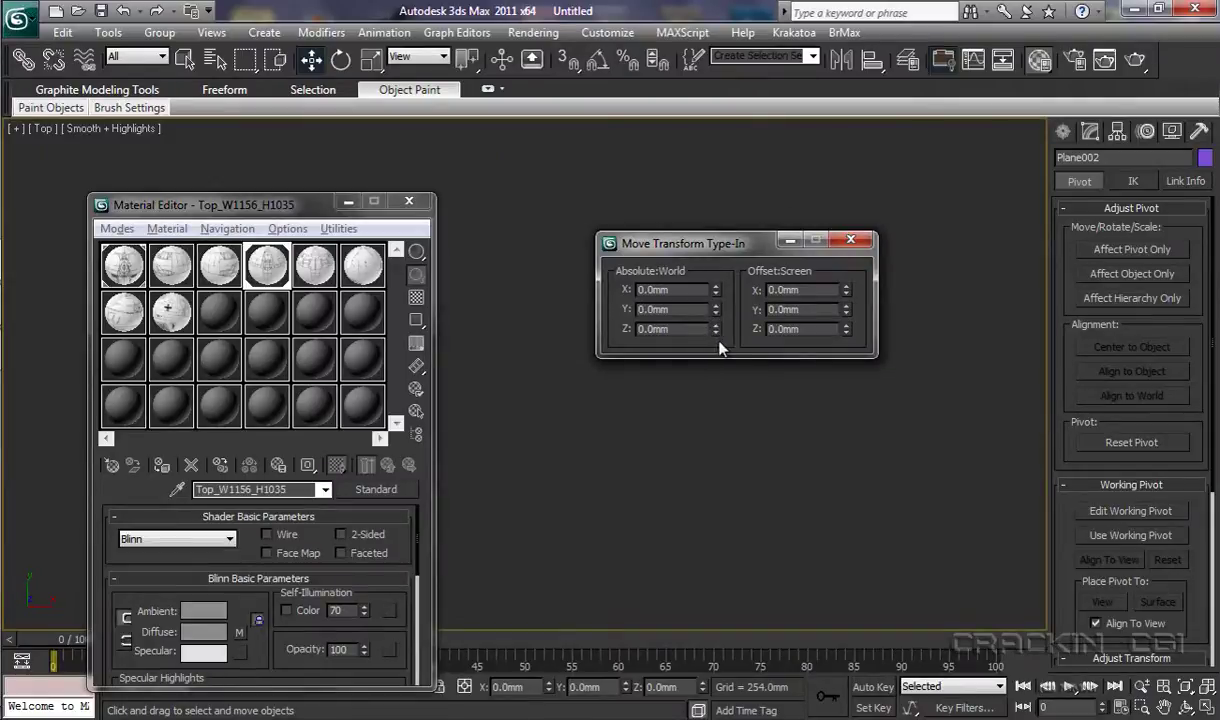
{"action": "left_click", "coordinate": [1188, 687]}
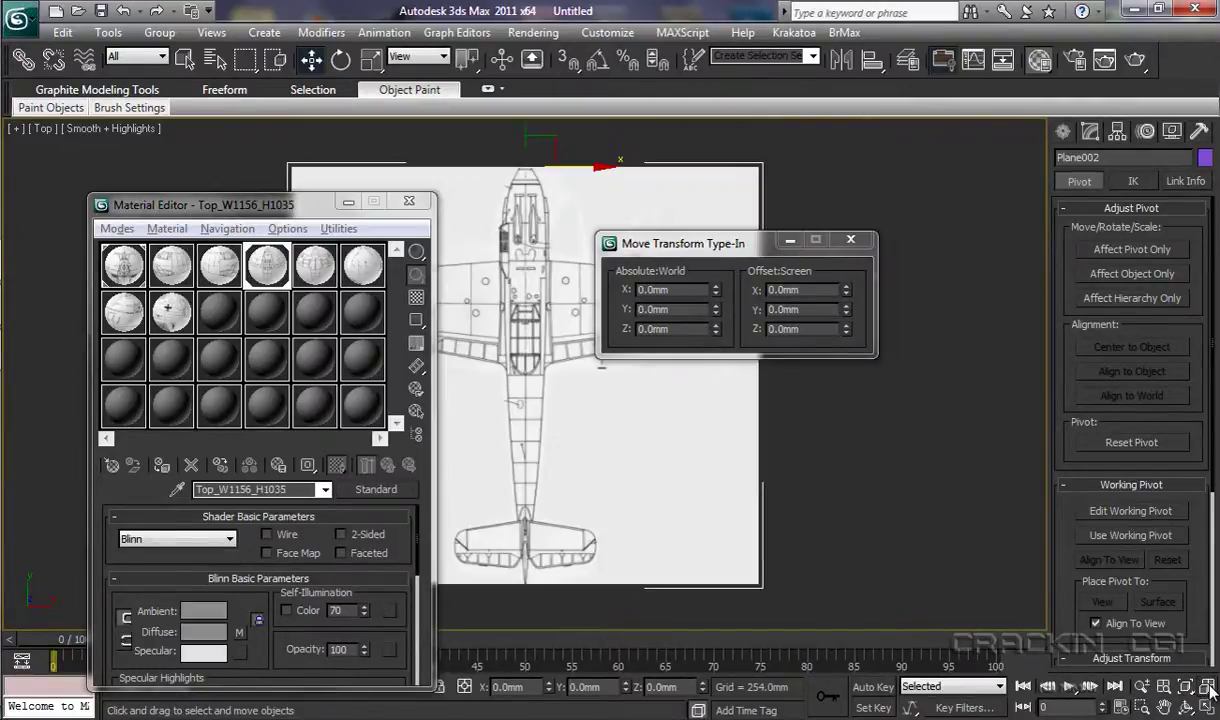
{"action": "left_click", "coordinate": [1205, 708]}
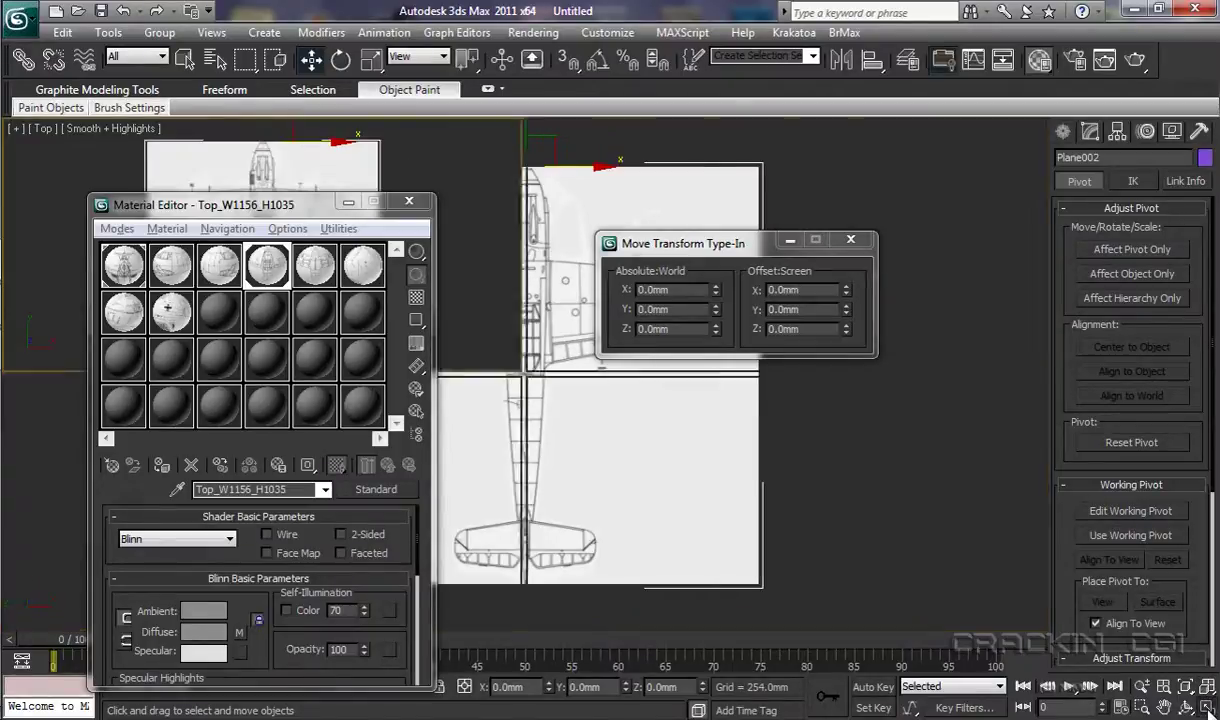
{"action": "left_click", "coordinate": [850, 239]}
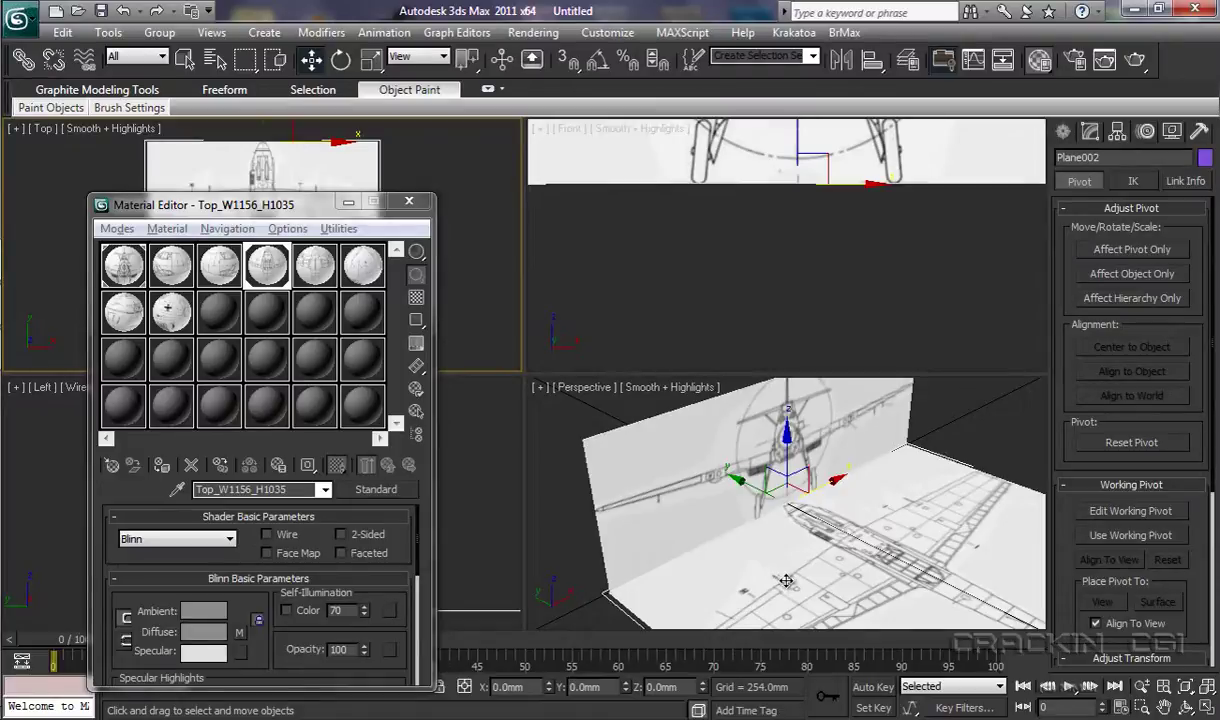
Examine in an enlarged Perspective view how the front and top blueprint planes line up at the origin
{"action": "left_click", "coordinate": [793, 538]}
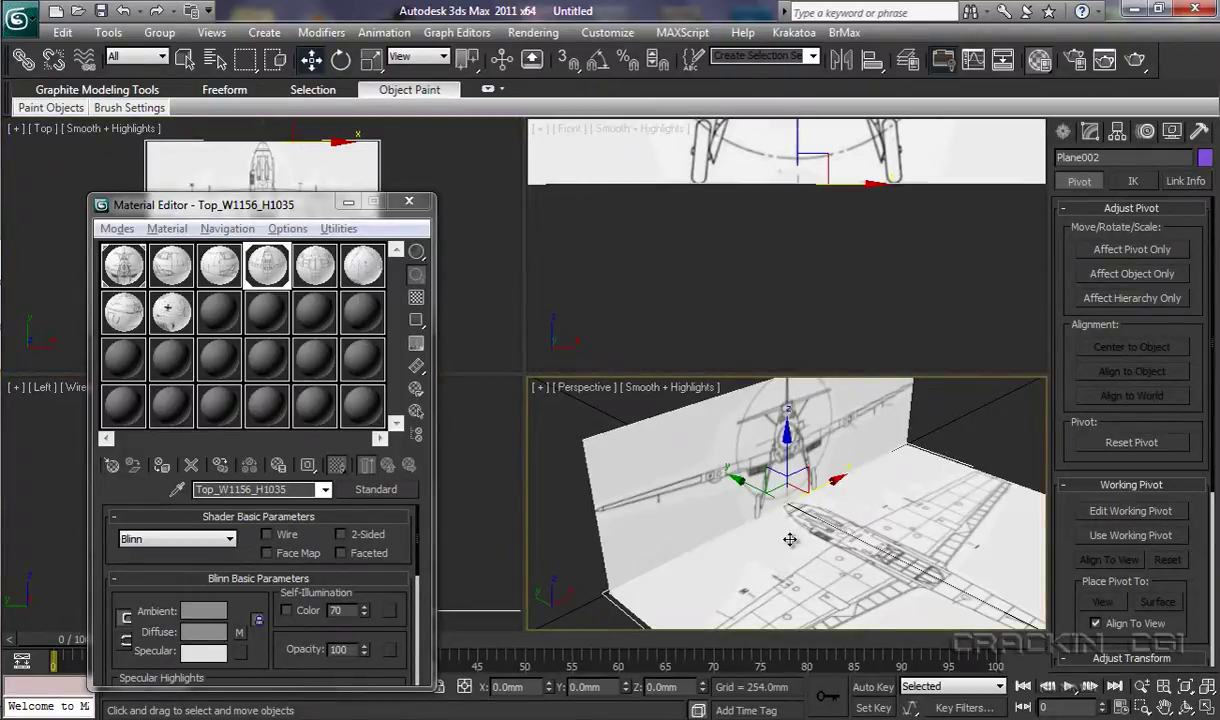
{"action": "key", "text": "alt+w"}
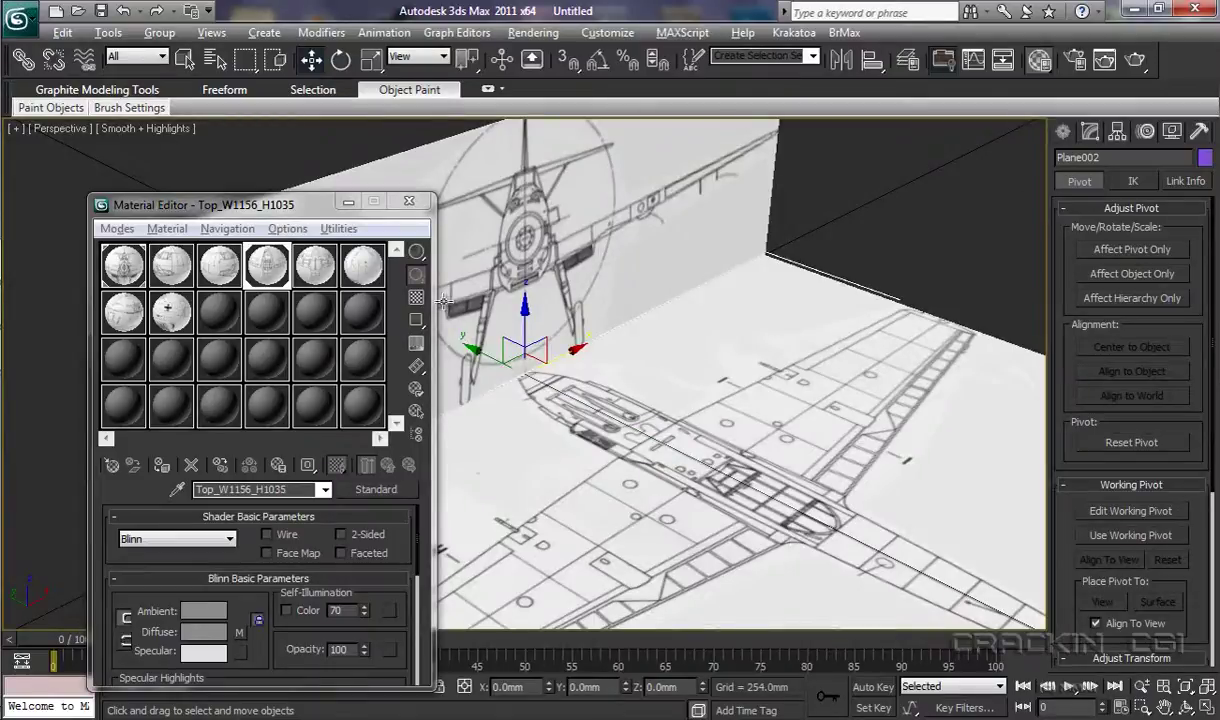
{"action": "left_click_drag", "start_coordinate": [332, 218], "coordinate": [233, 235]}
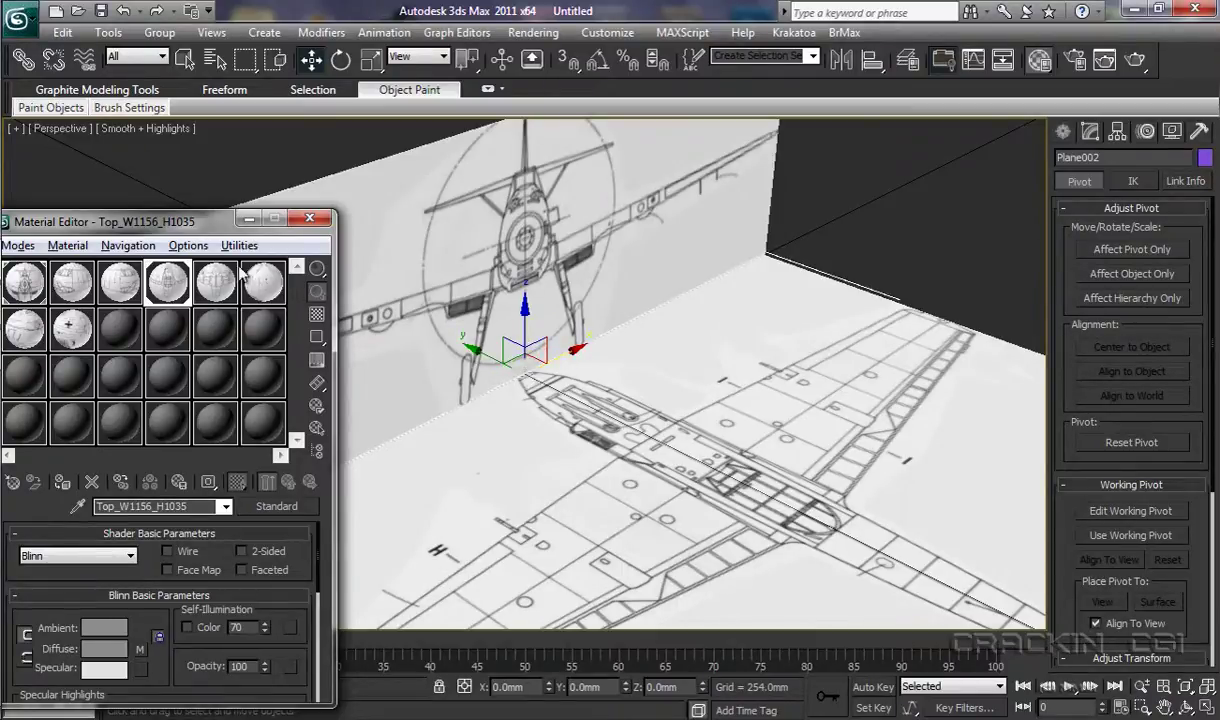
{"action": "left_click_drag", "start_coordinate": [187, 230], "coordinate": [435, 193]}
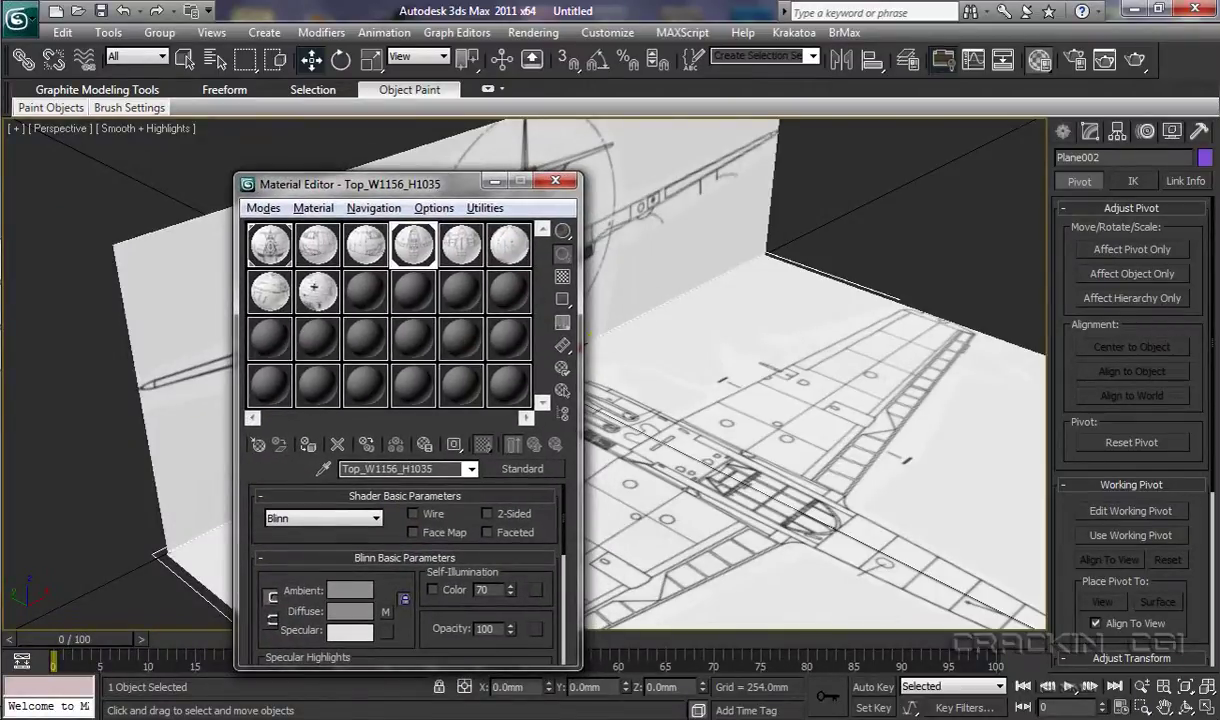
{"action": "left_click", "coordinate": [1203, 709]}
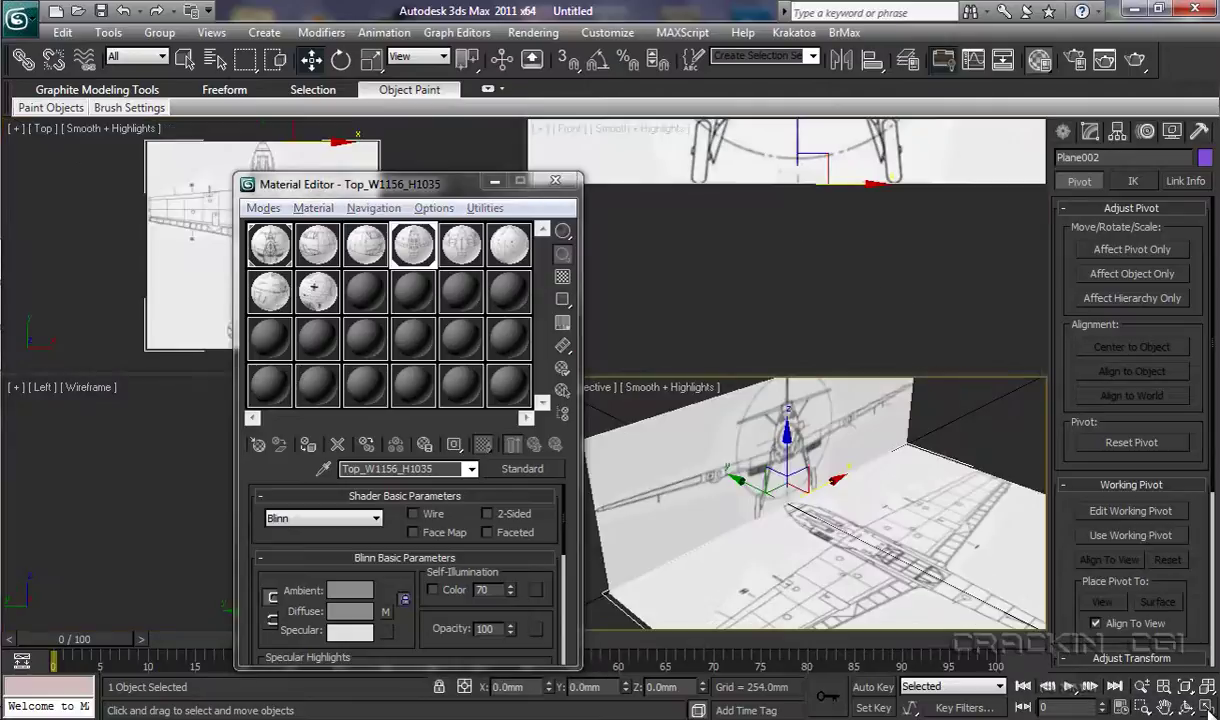
Activate the Left viewport and set its shading to Smooth + Highlights
{"action": "left_click_drag", "start_coordinate": [434, 185], "coordinate": [799, 120]}
{"action": "right_click", "coordinate": [254, 468]}
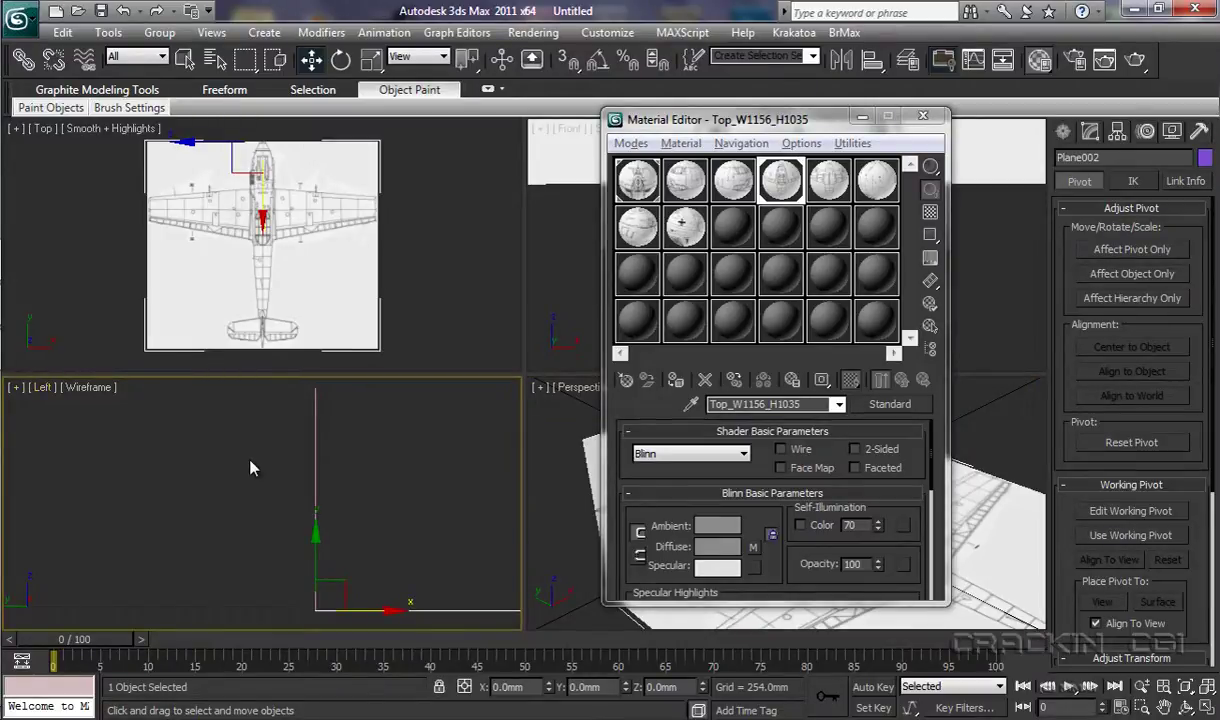
{"action": "left_click", "coordinate": [110, 388]}
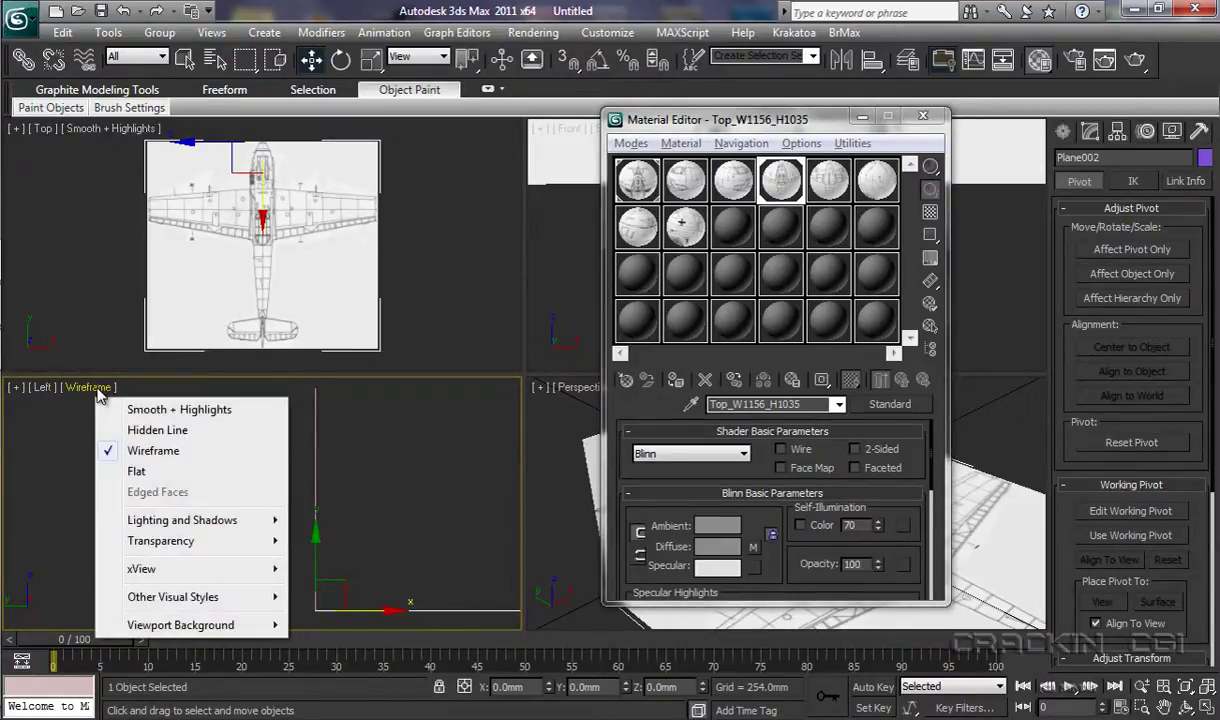
{"action": "left_click", "coordinate": [139, 410]}
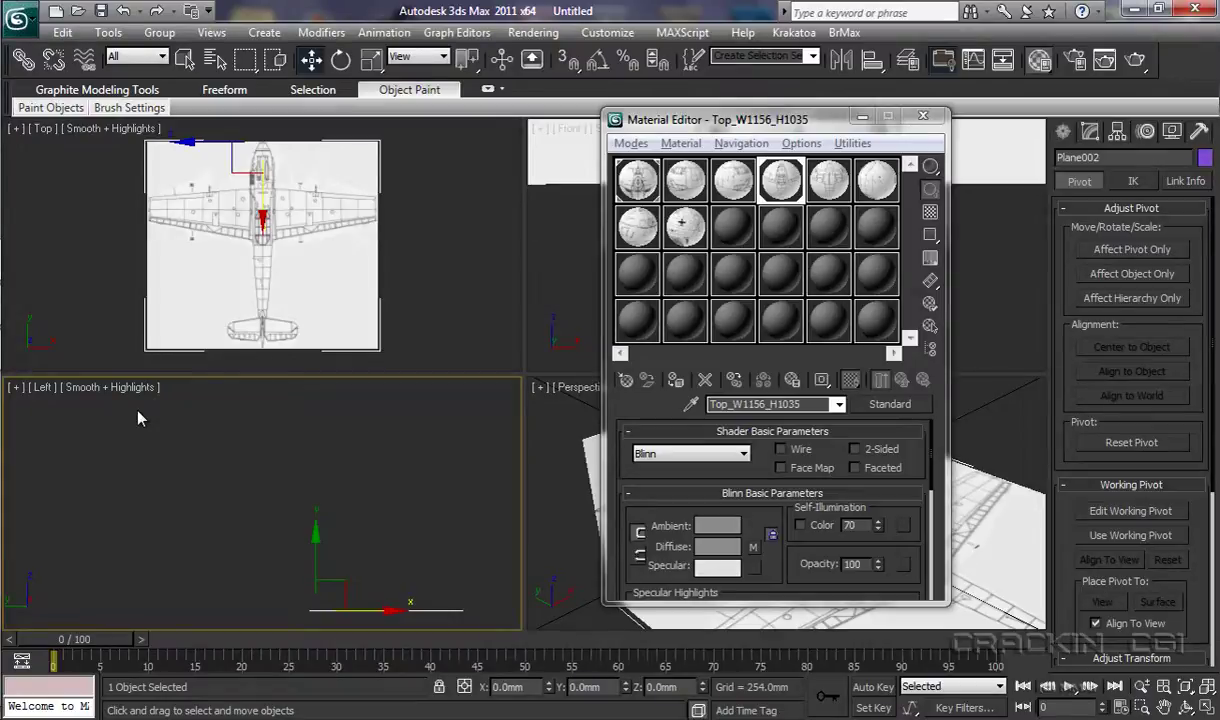
{"action": "left_click_drag", "start_coordinate": [782, 124], "coordinate": [286, 122]}
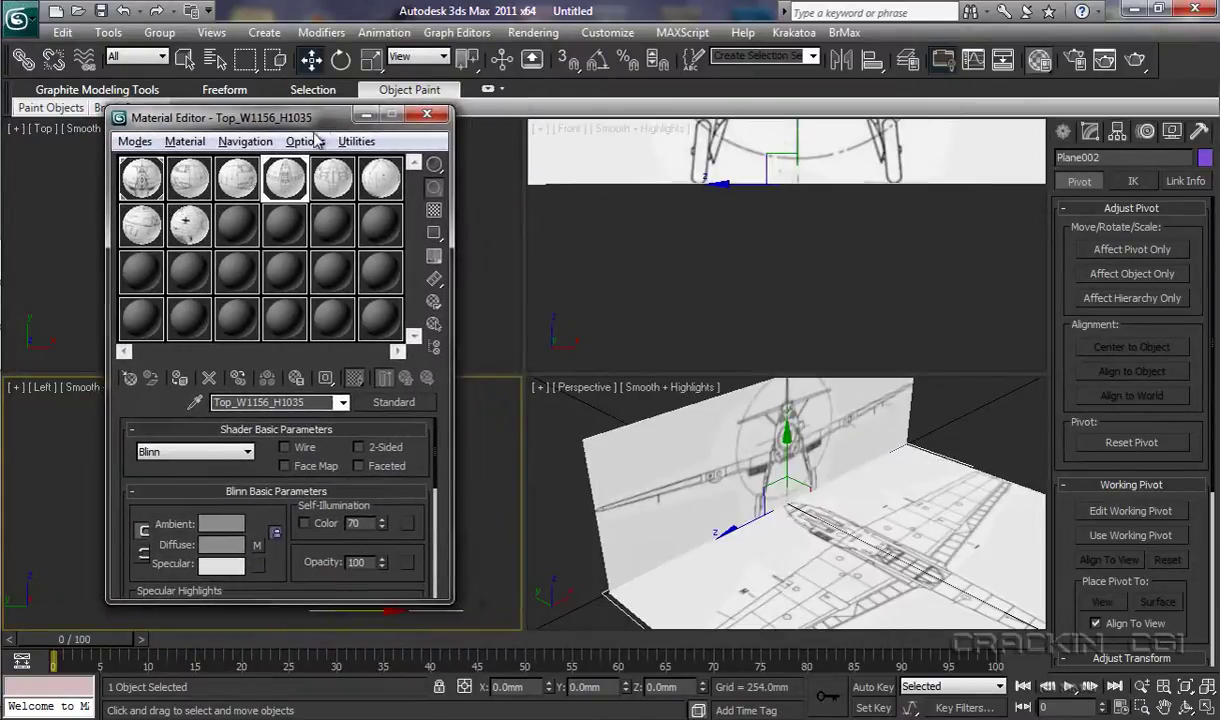
Choose the Left_W1039_H384 material and create a plane at the origin in the Left viewport, 38.4 mm long and 103.9 mm wide
{"action": "left_click", "coordinate": [197, 185]}
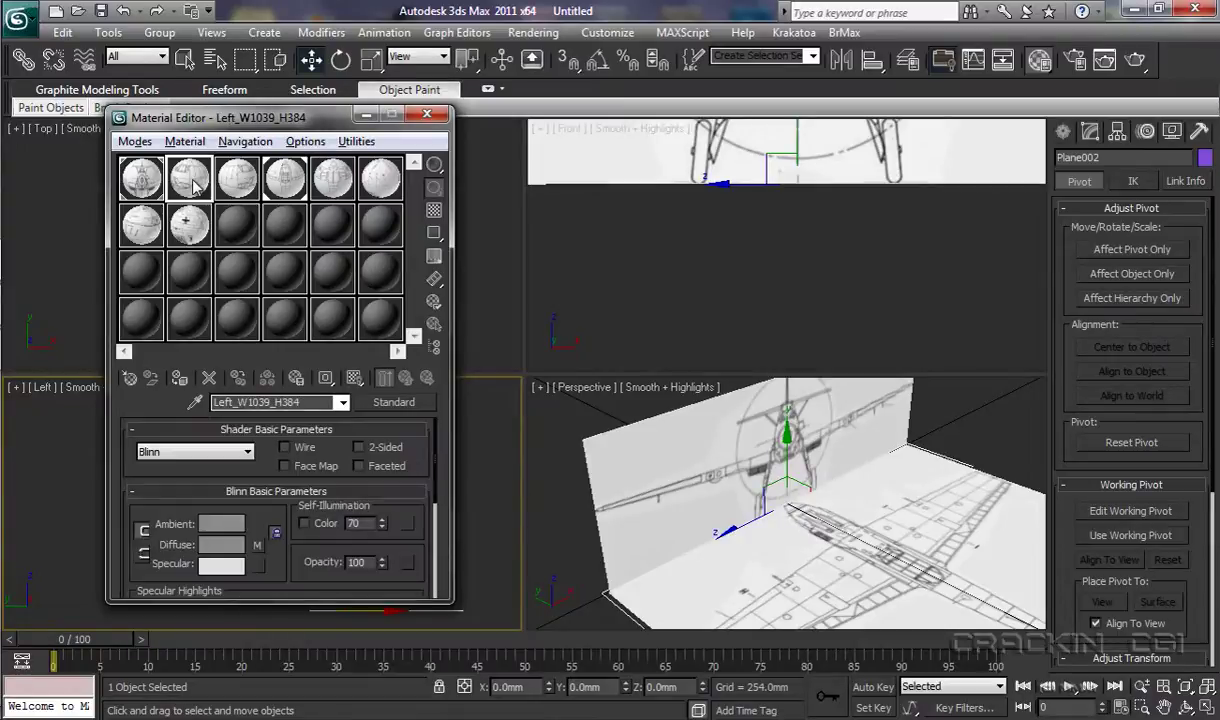
{"action": "left_click", "coordinate": [1063, 131]}
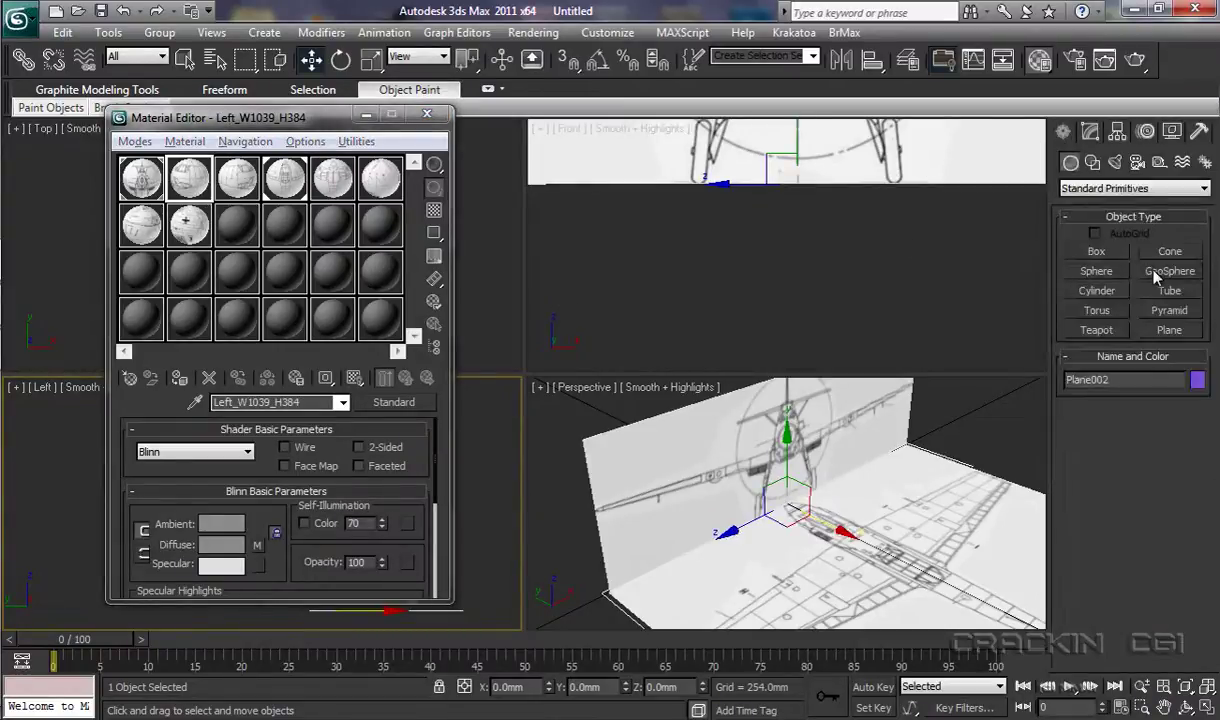
{"action": "left_click", "coordinate": [1170, 330]}
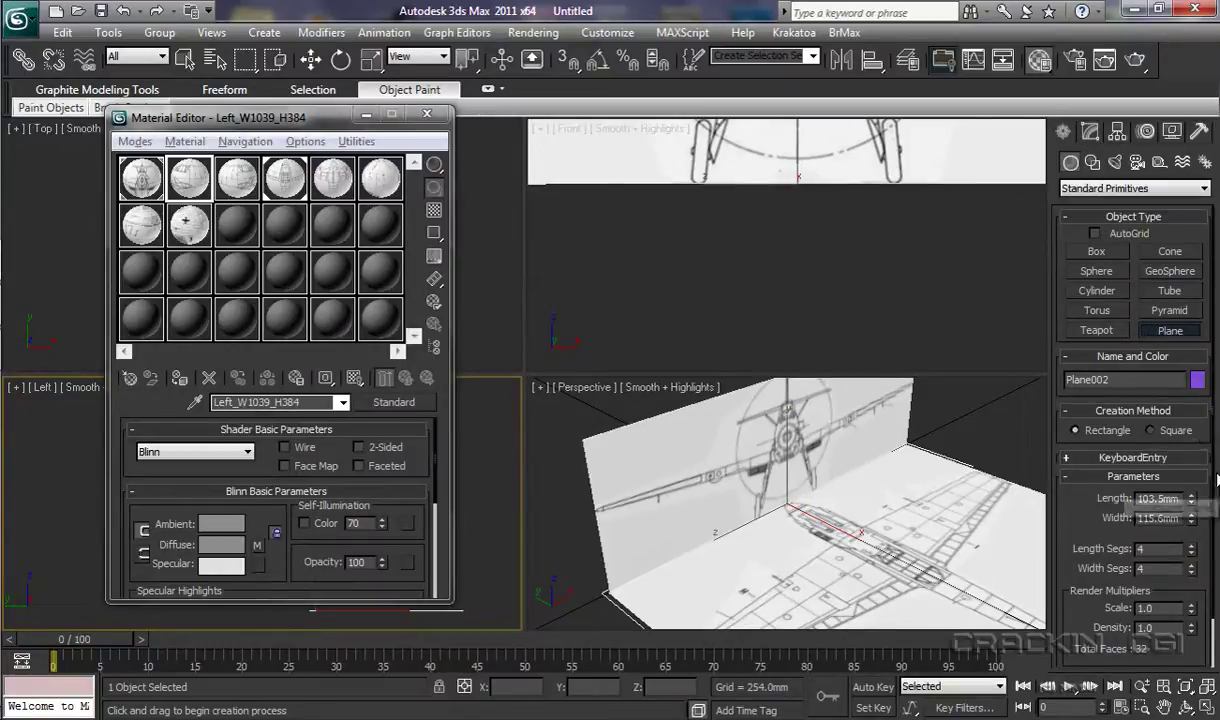
{"action": "left_click", "coordinate": [1158, 459]}
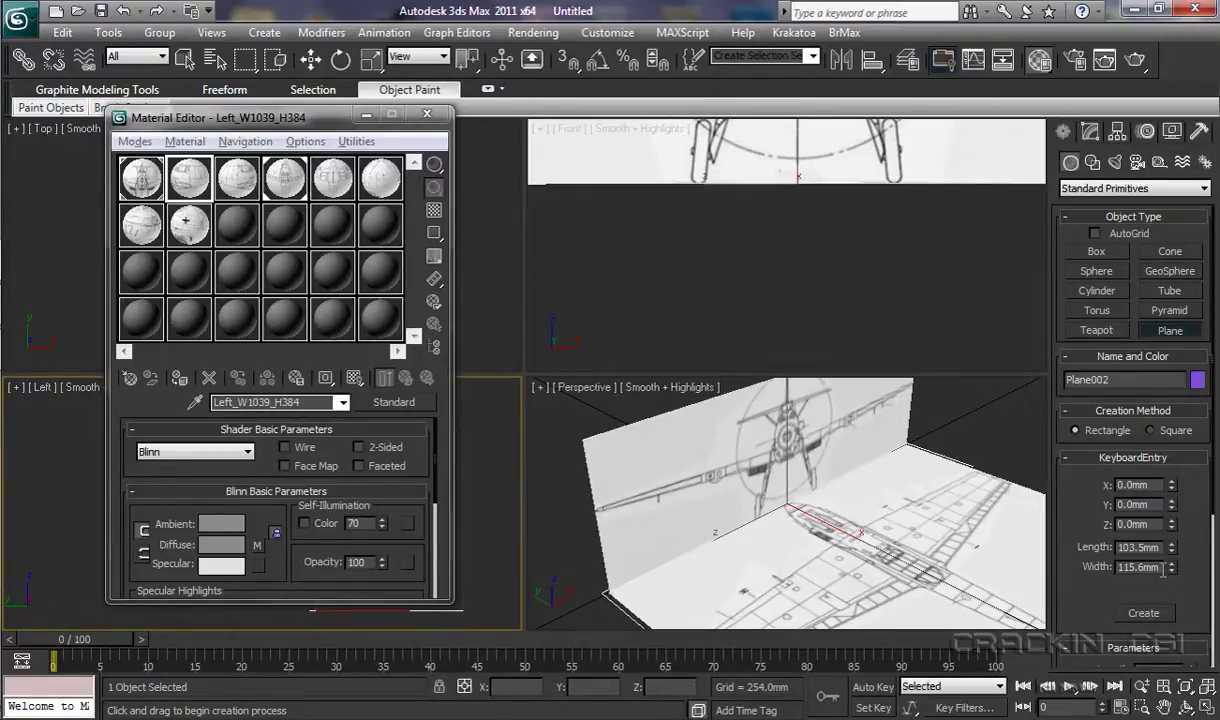
{"action": "left_click_drag", "start_coordinate": [1163, 567], "coordinate": [1103, 566]}
{"action": "type", "text": "103.9"}
{"action": "left_click_drag", "start_coordinate": [1162, 547], "coordinate": [1122, 548]}
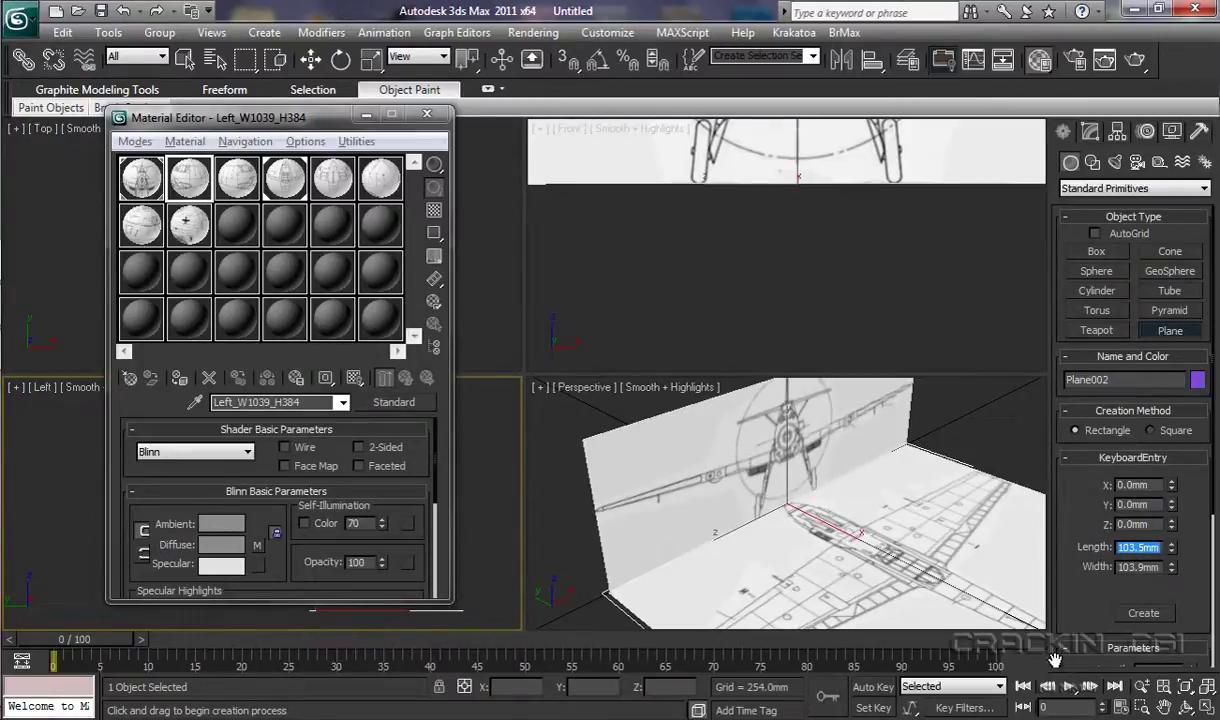
{"action": "type", "text": "38.4"}
{"action": "key", "text": "Return"}
{"action": "left_click", "coordinate": [1148, 614]}
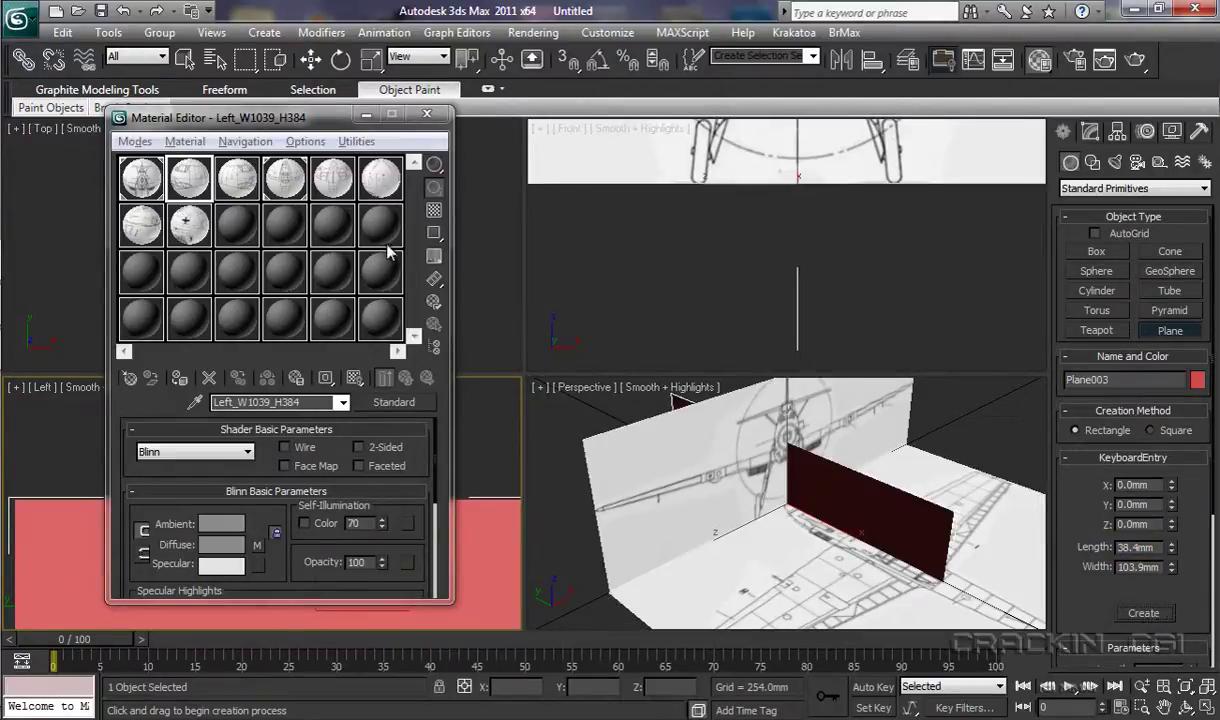
Assign the Left_W1039_H384 material to the new side plane and show it in the viewports as Hardware Display with Maps
{"action": "left_click_drag", "start_coordinate": [328, 122], "coordinate": [334, 83]}
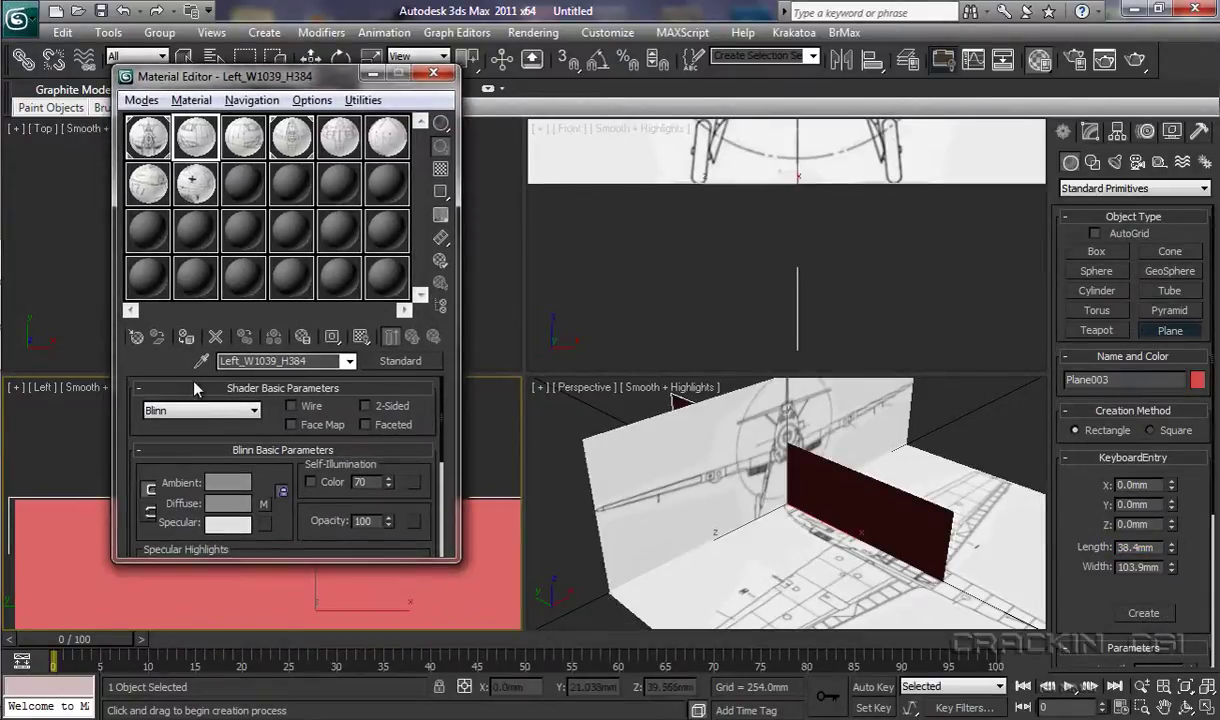
{"action": "left_click", "coordinate": [186, 340]}
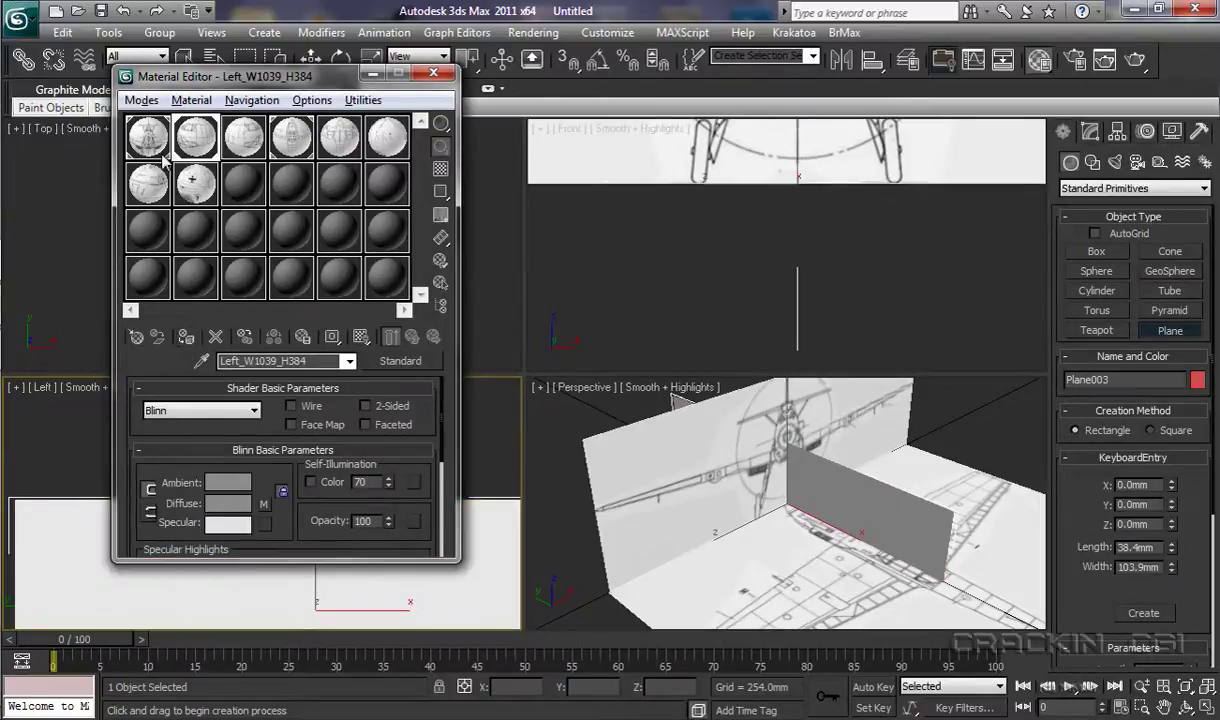
{"action": "left_click", "coordinate": [191, 101]}
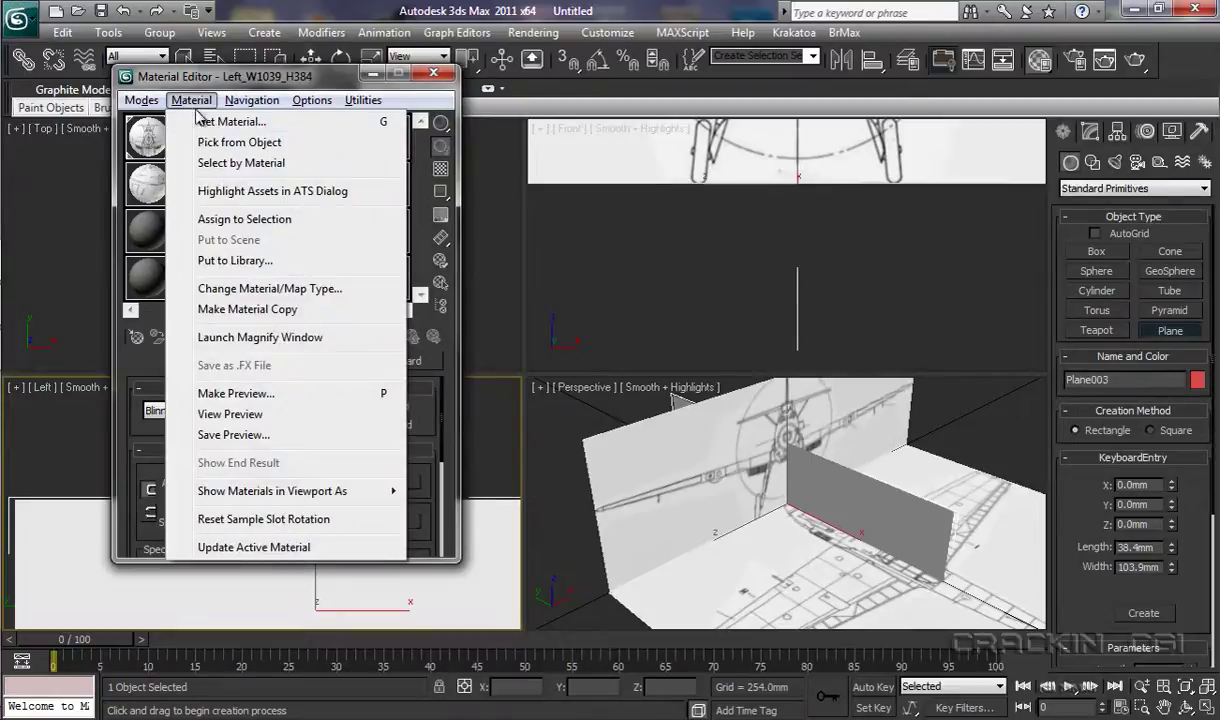
{"action": "mouse_move", "coordinate": [268, 495]}
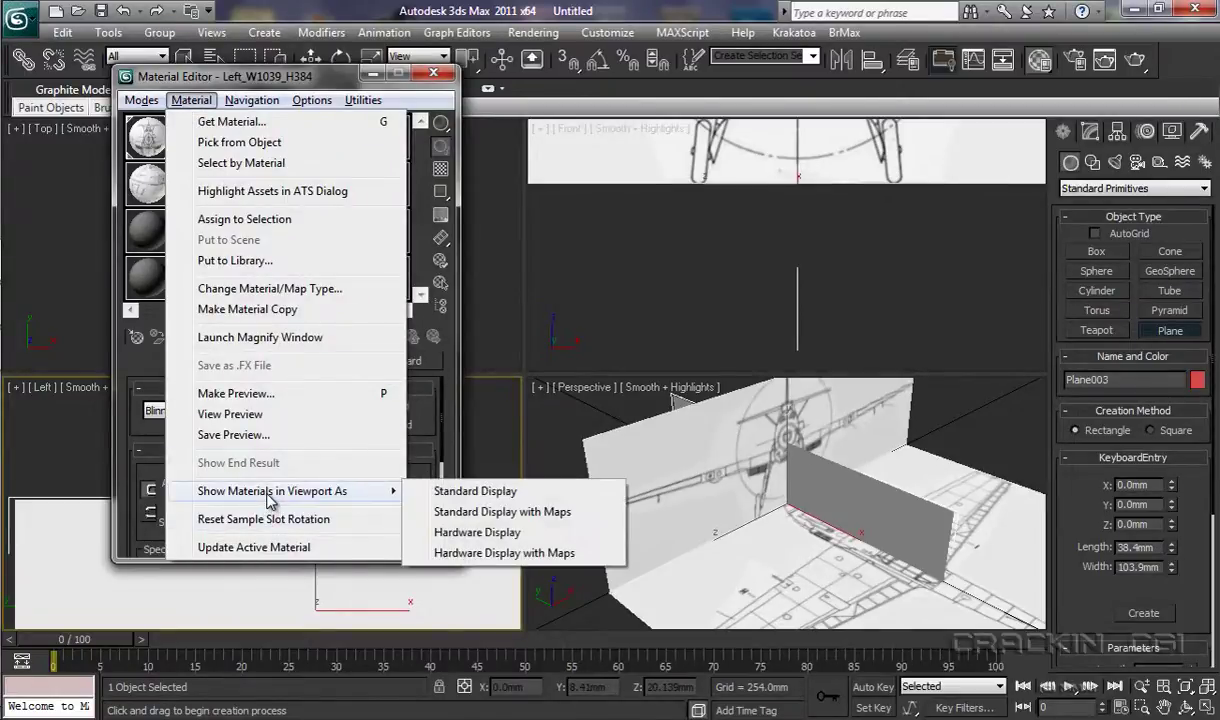
{"action": "left_click", "coordinate": [492, 555]}
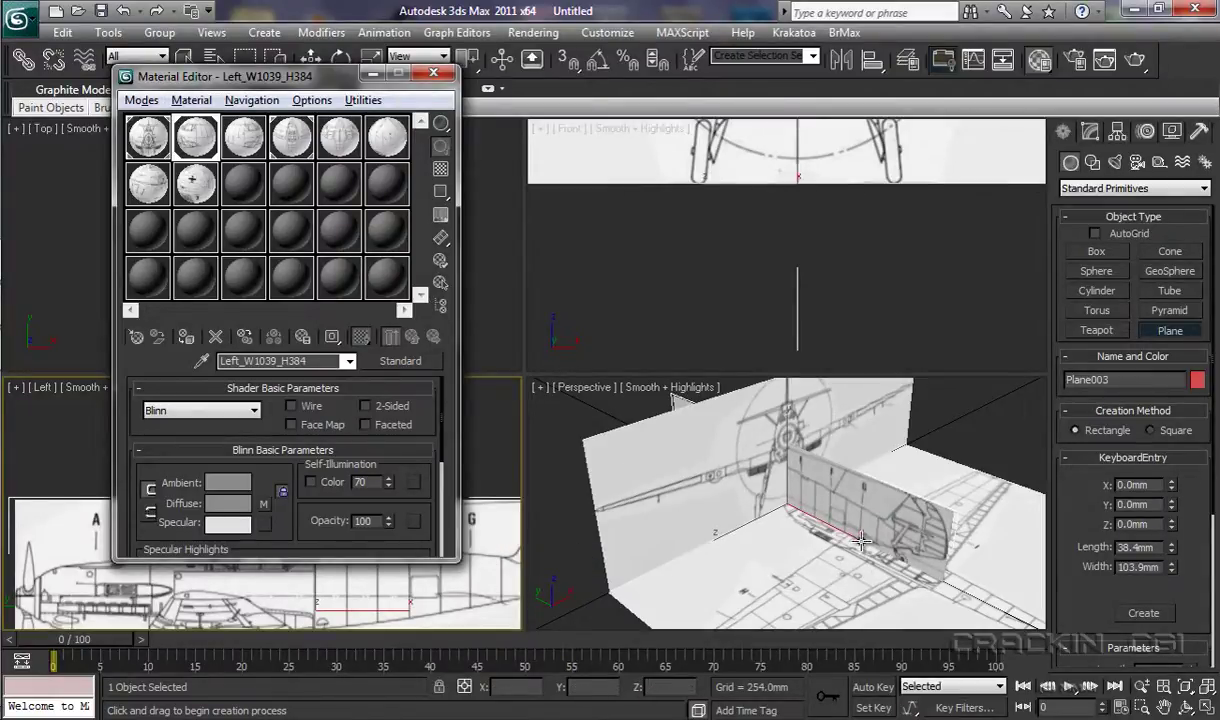
Enable pivot-only editing for the side plane and move its pivot near the lower front corner, about Y 39.9 mm, Z -18.3 mm
{"action": "left_click", "coordinate": [1117, 134]}
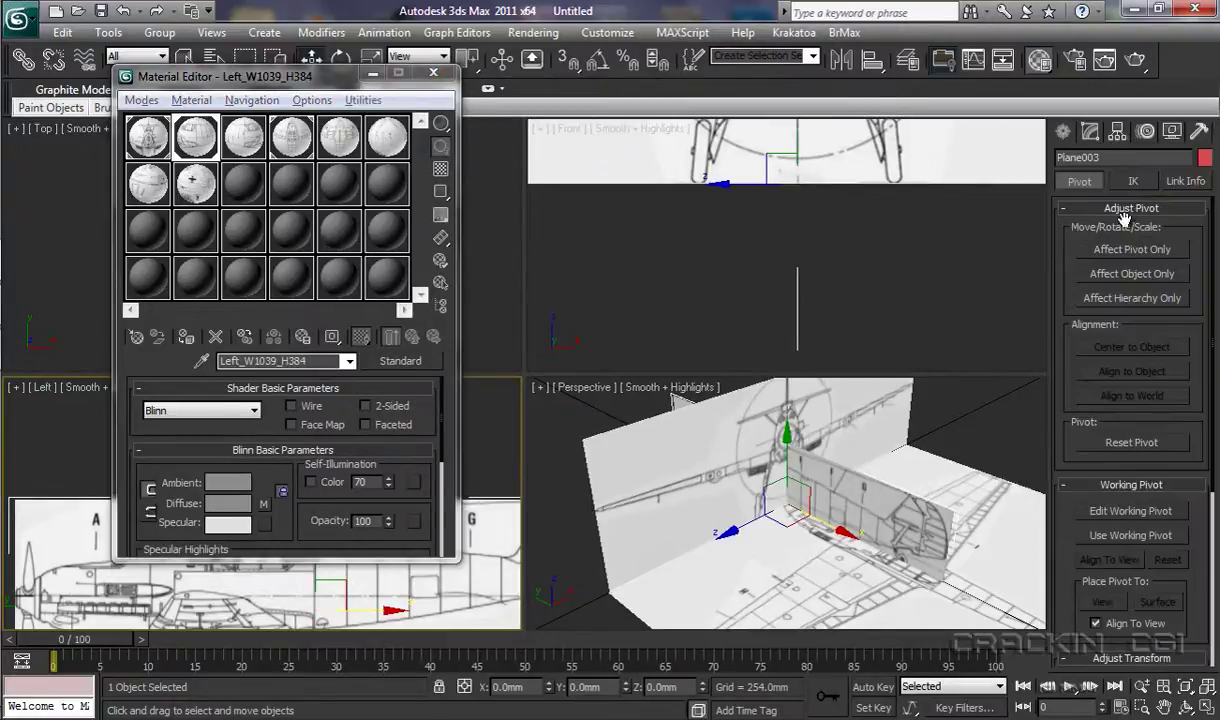
{"action": "left_click", "coordinate": [1120, 252]}
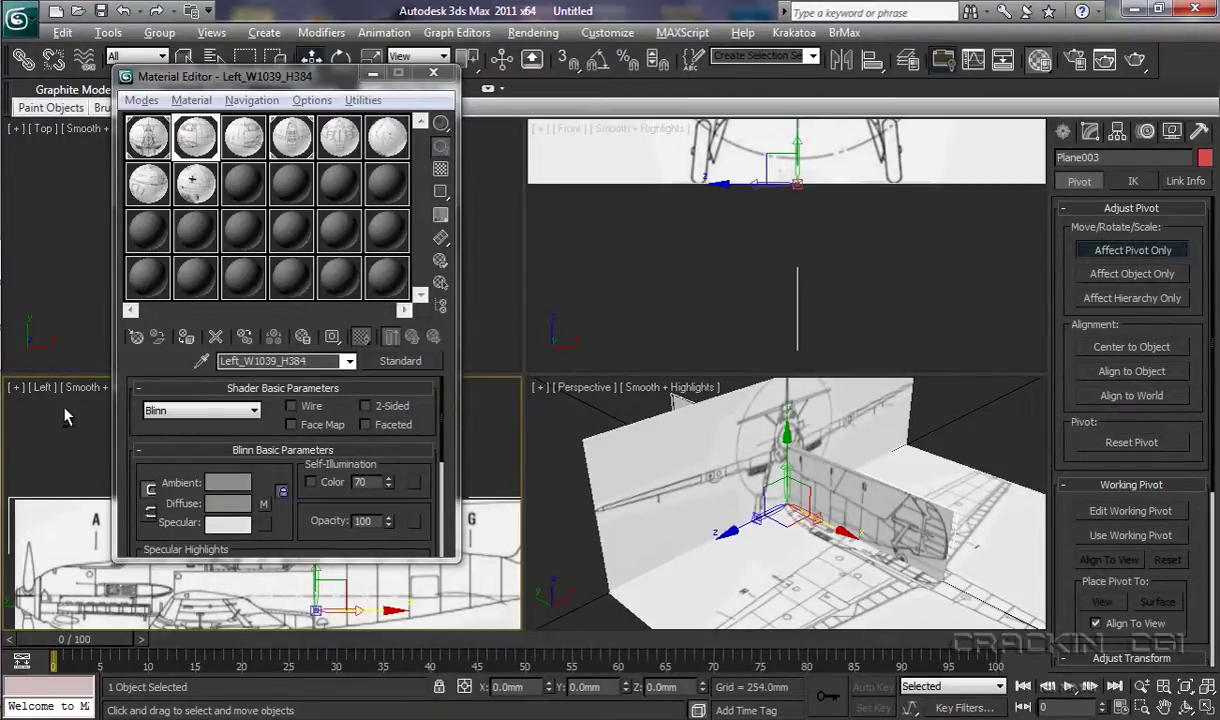
{"action": "key", "text": "alt+w"}
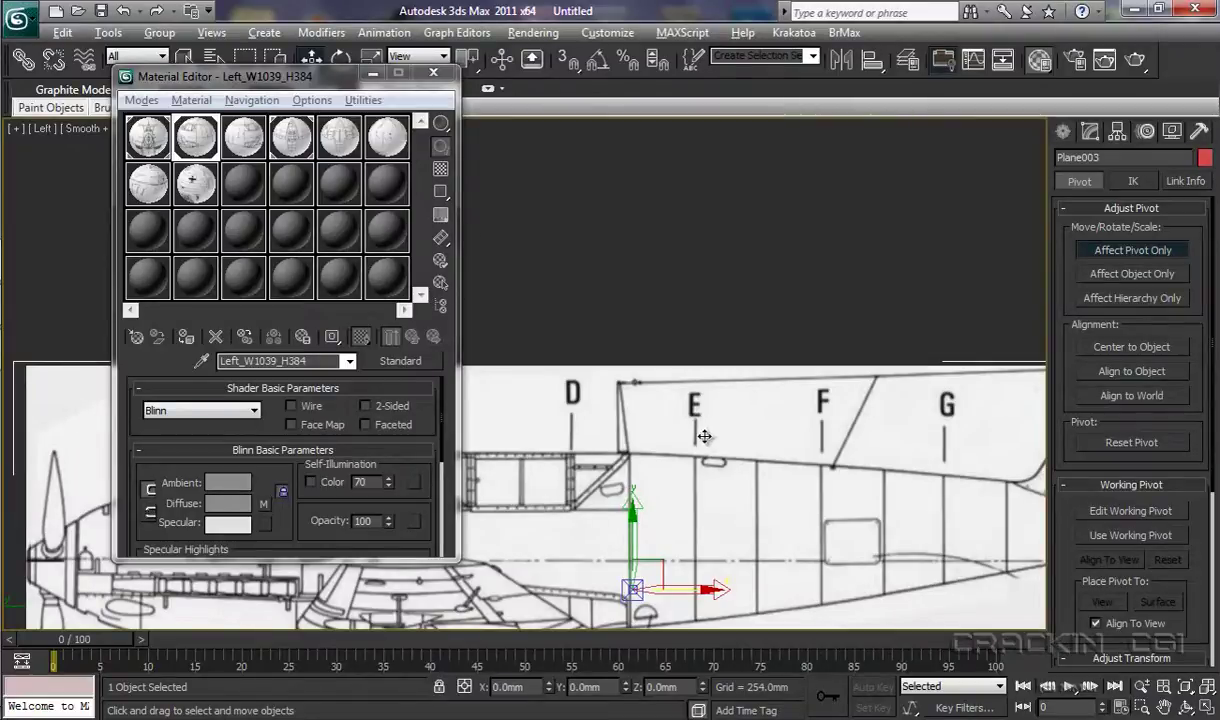
{"action": "middle_click_drag", "start_coordinate": [673, 417], "coordinate": [956, 250]}
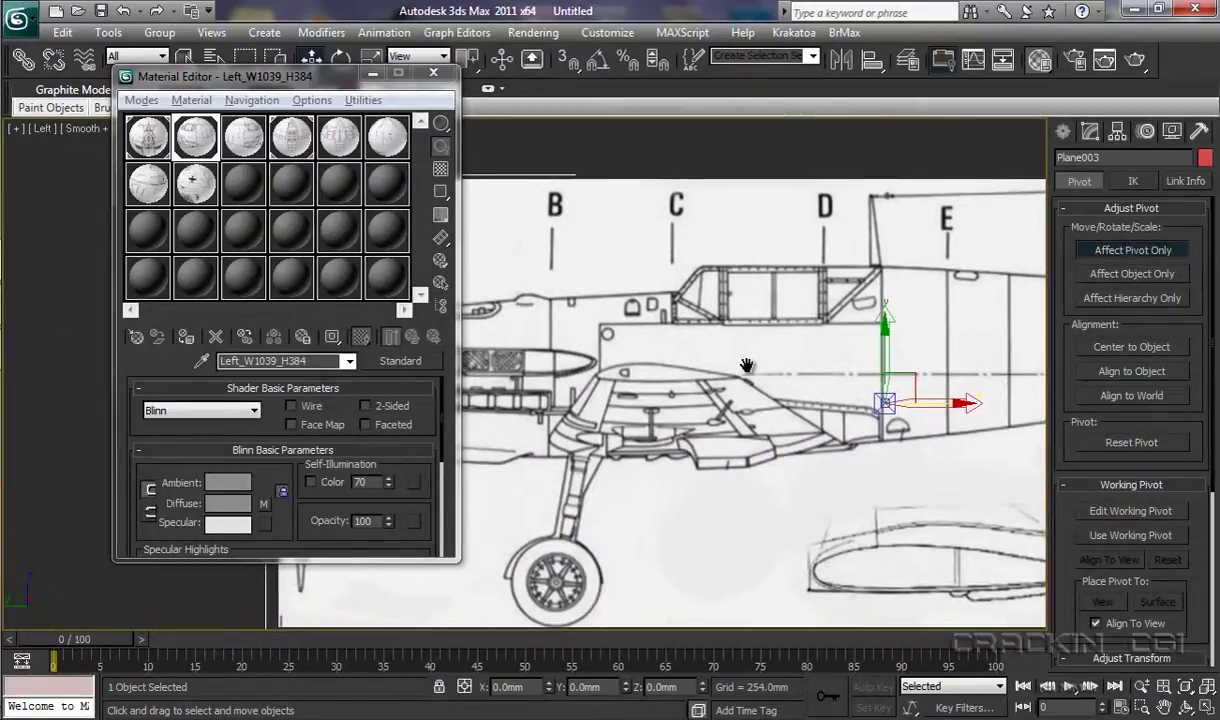
{"action": "middle_click_drag", "start_coordinate": [714, 350], "coordinate": [810, 350]}
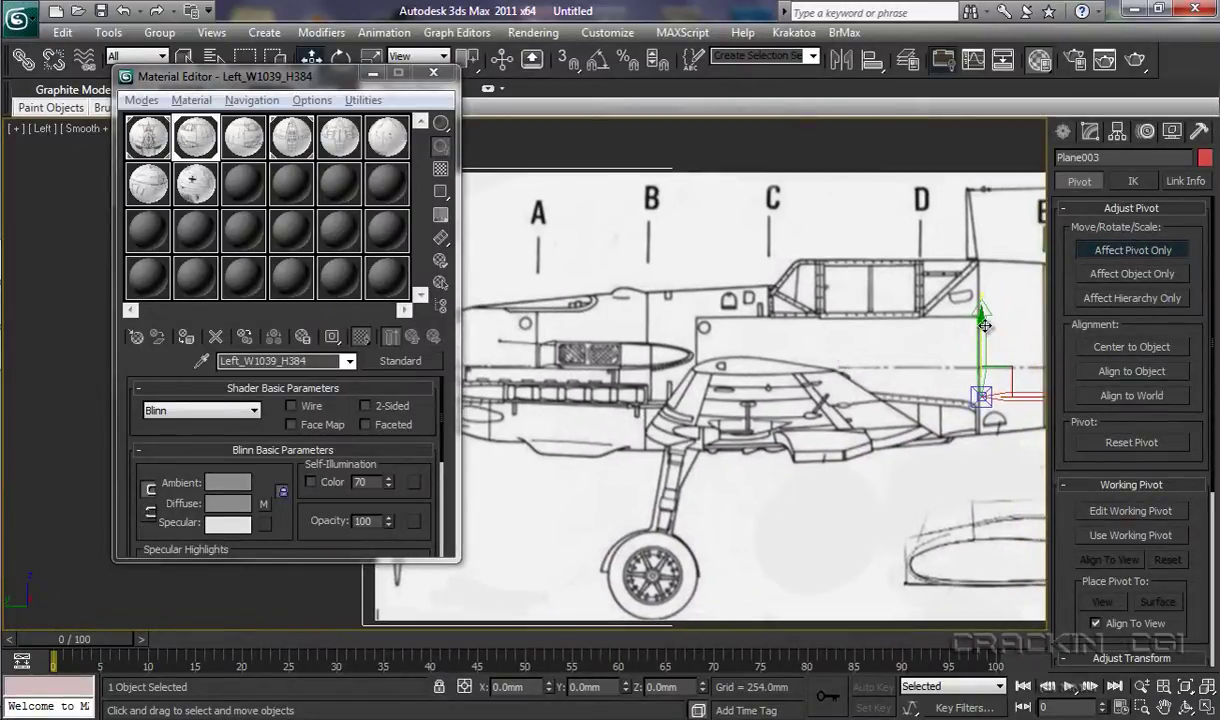
{"action": "left_click_drag", "start_coordinate": [936, 322], "coordinate": [531, 612]}
Fine-tune the pivot onto the side image's lower front corner at about Y 51.754 mm, Z -19.166 mm, and end pivot-only editing
{"action": "middle_click_drag", "start_coordinate": [618, 518], "coordinate": [852, 381]}
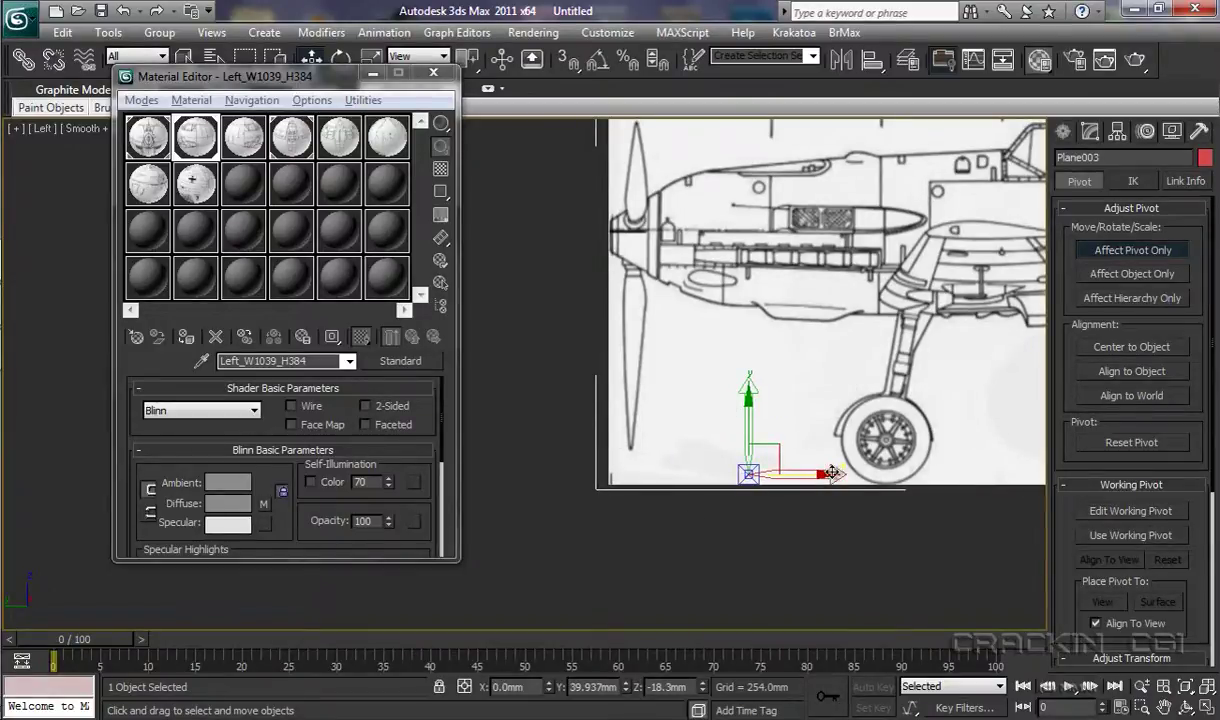
{"action": "left_click_drag", "start_coordinate": [817, 477], "coordinate": [690, 505]}
{"action": "left_click_drag", "start_coordinate": [610, 403], "coordinate": [610, 408]}
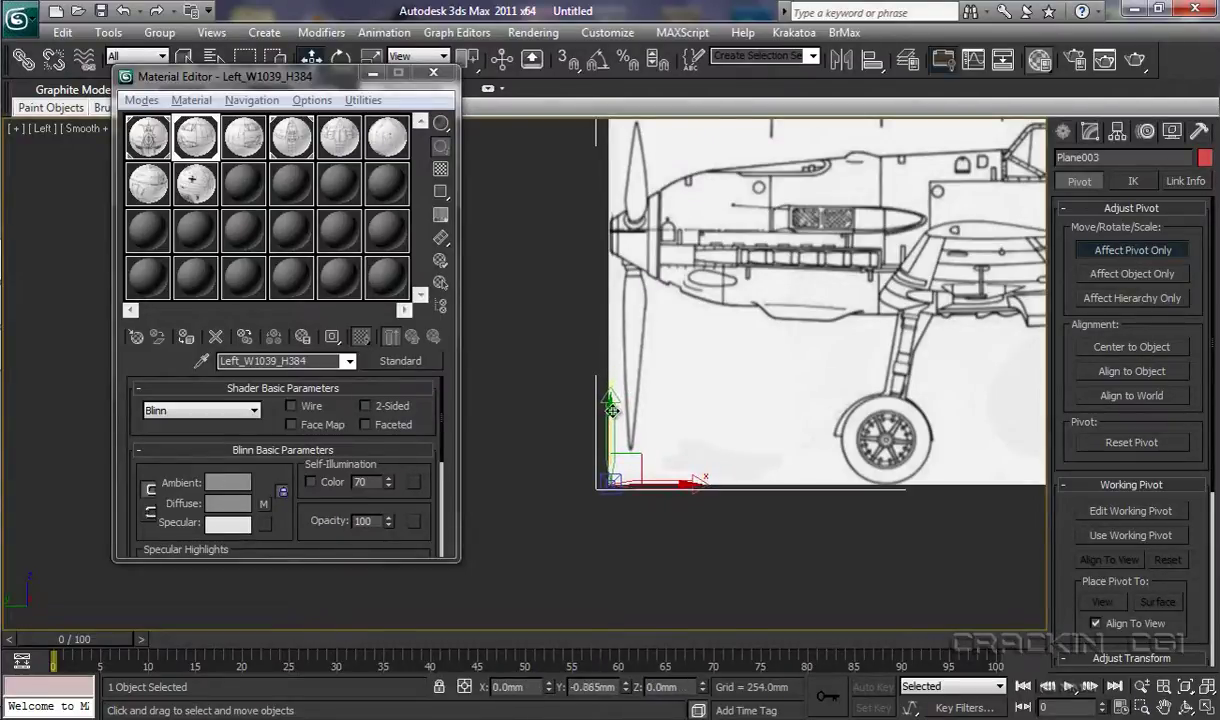
{"action": "left_click", "coordinate": [1138, 252]}
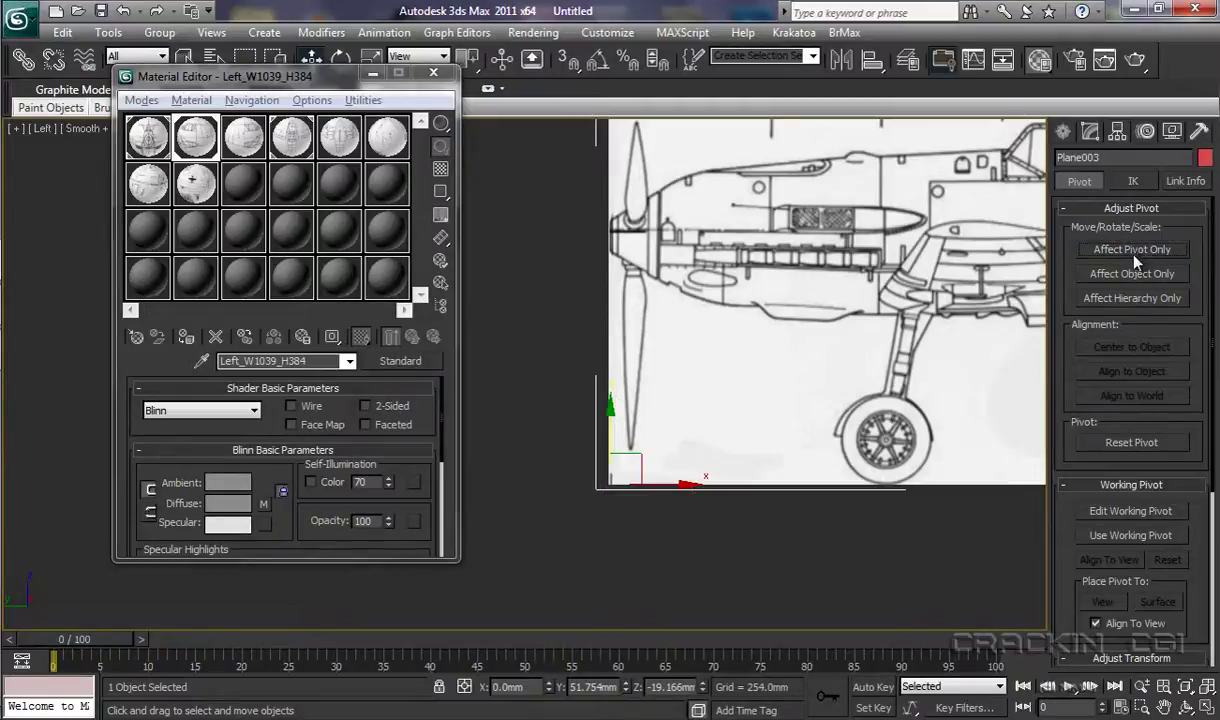
Move the side plane to the world origin by setting its absolute Y and Z positions to 0 mm
{"action": "left_click_drag", "start_coordinate": [322, 88], "coordinate": [280, 150]}
{"action": "right_click", "coordinate": [312, 64]}
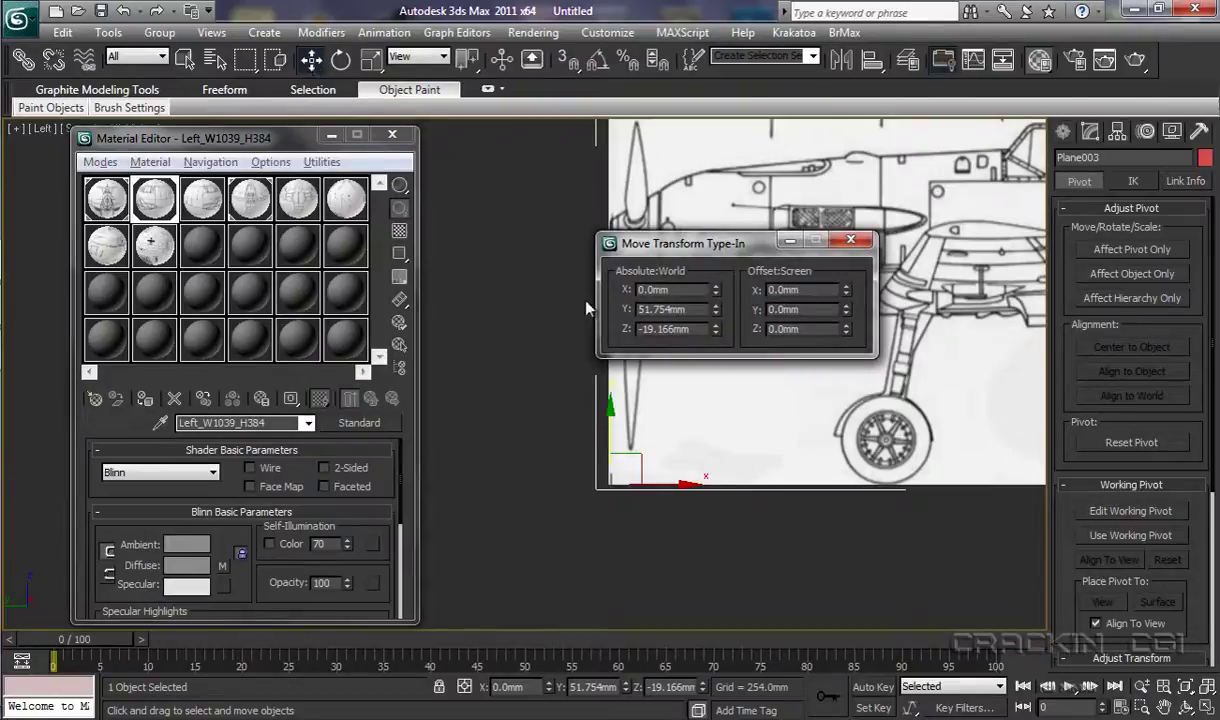
{"action": "right_click", "coordinate": [716, 313]}
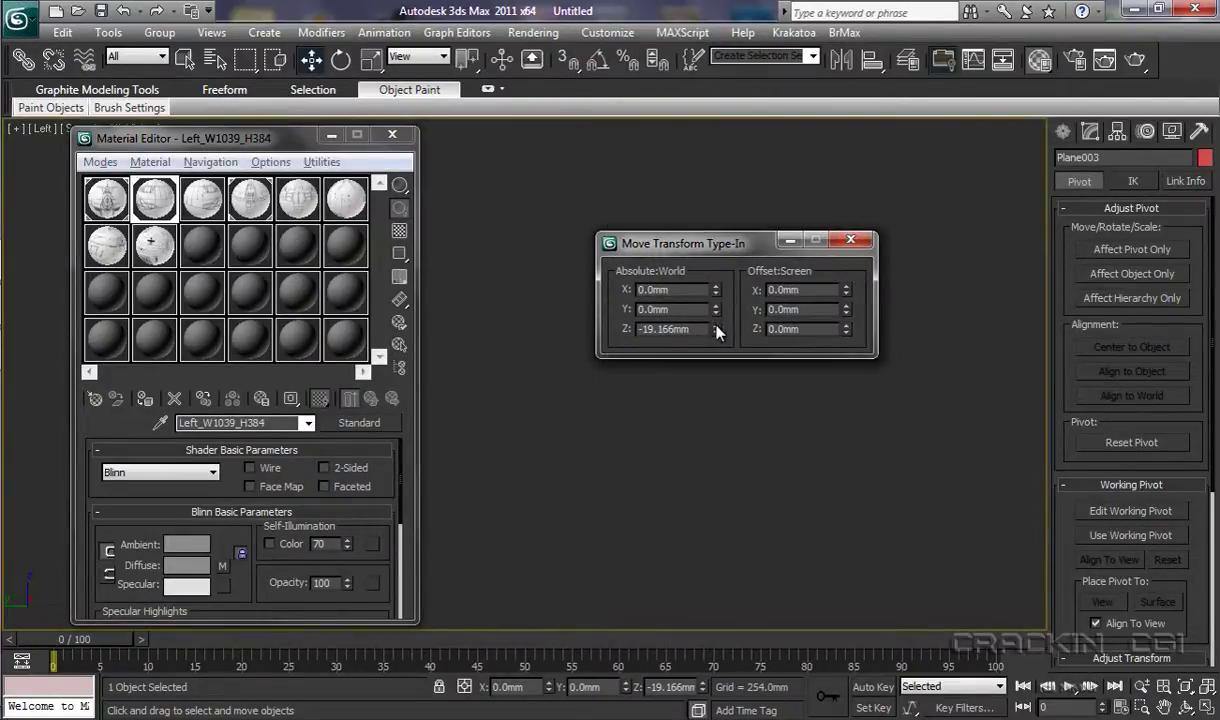
{"action": "right_click", "coordinate": [716, 332]}
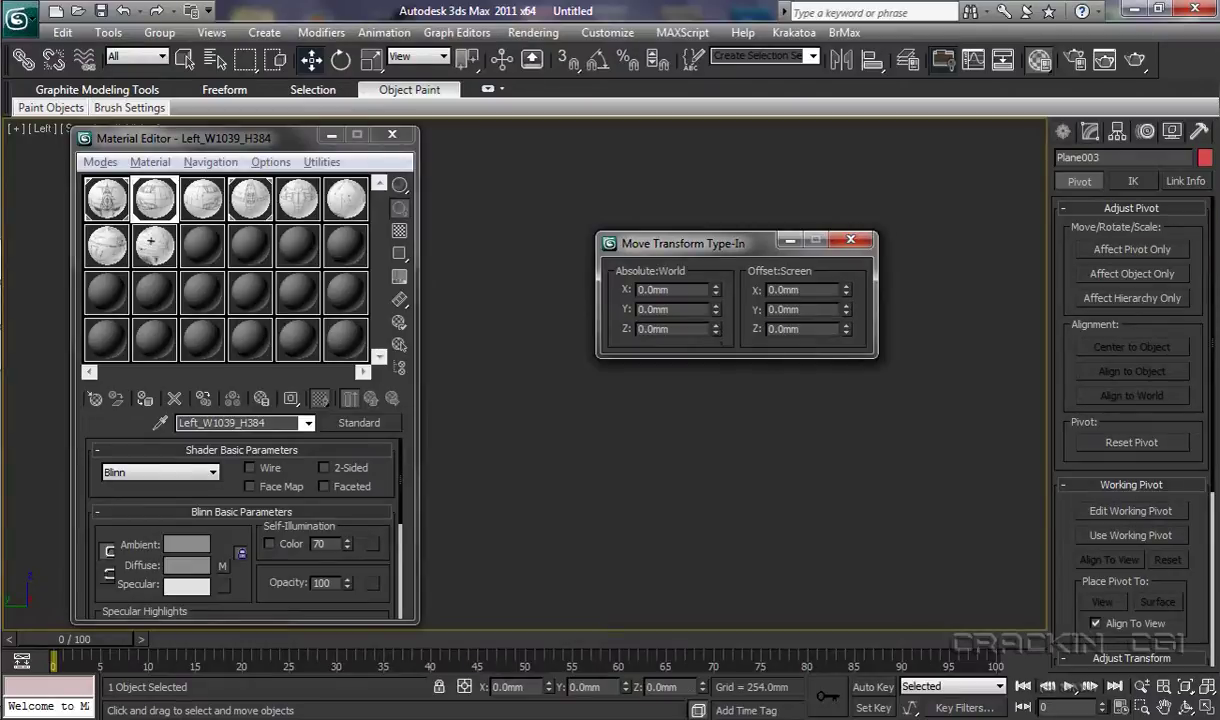
Examine in an enlarged, unobstructed Perspective view how the side plane meets the front and top blueprint planes
{"action": "left_click", "coordinate": [1207, 708]}
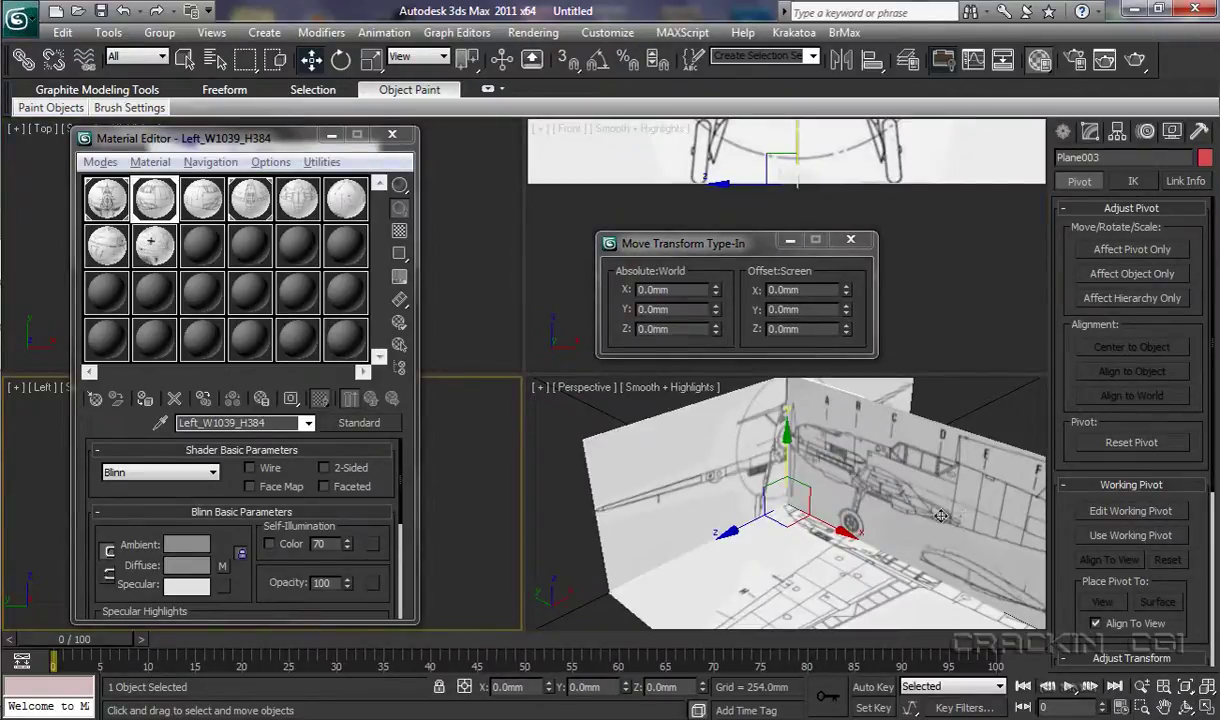
{"action": "left_click", "coordinate": [676, 472]}
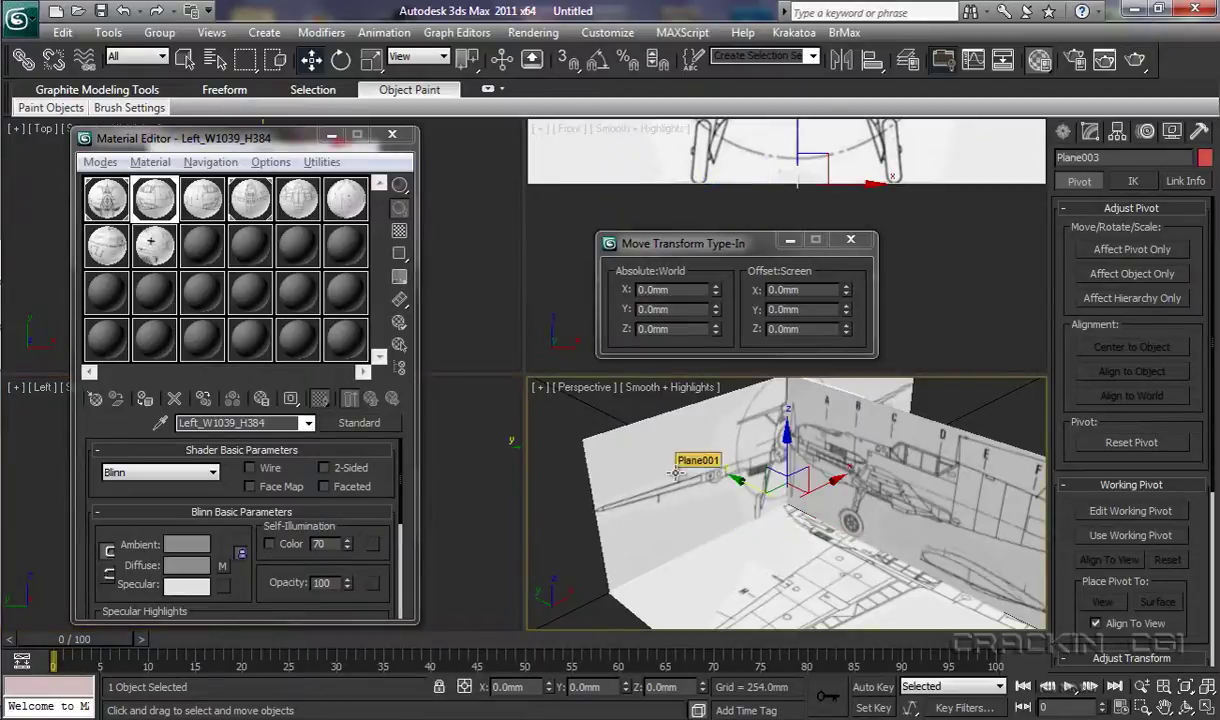
{"action": "left_click", "coordinate": [851, 239]}
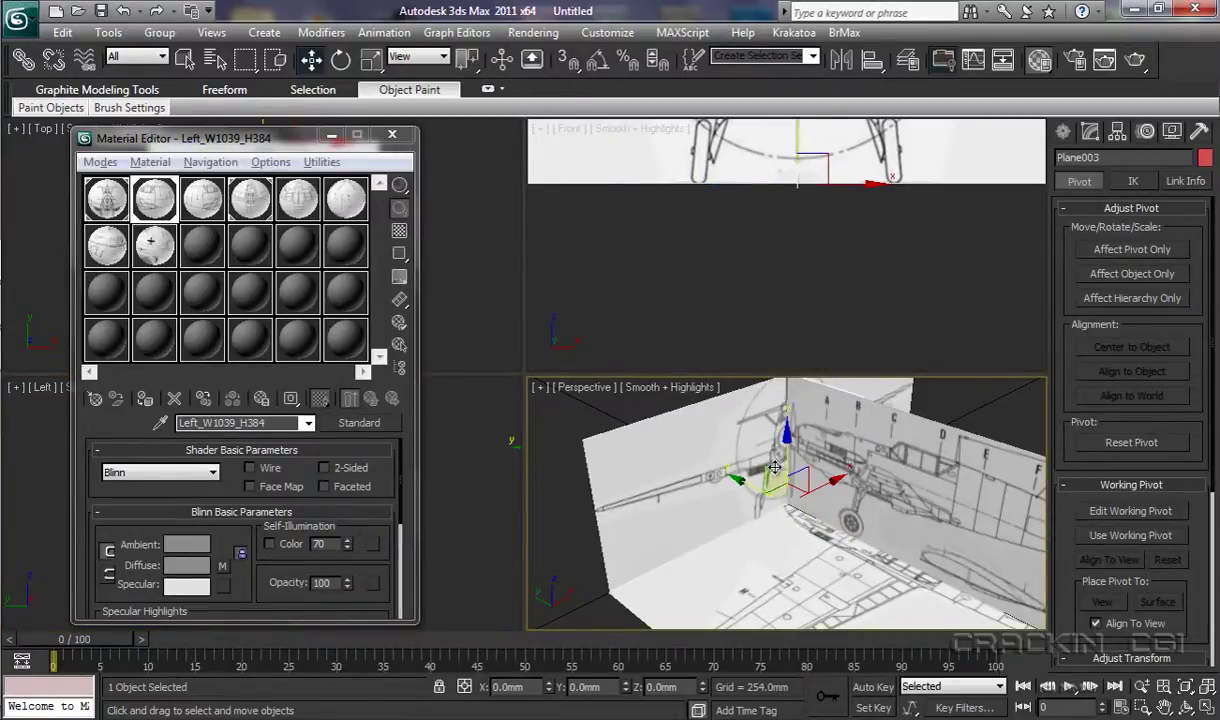
{"action": "key", "text": "alt+w"}
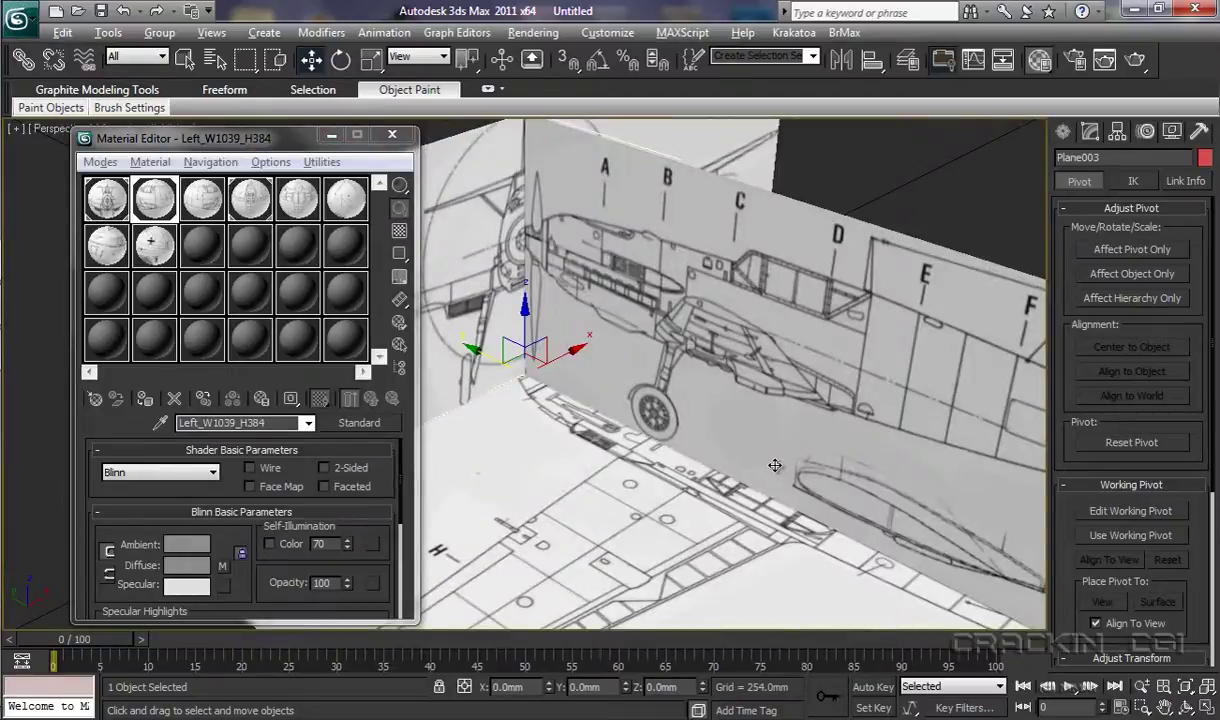
{"action": "left_click_drag", "start_coordinate": [296, 137], "coordinate": [207, 126]}
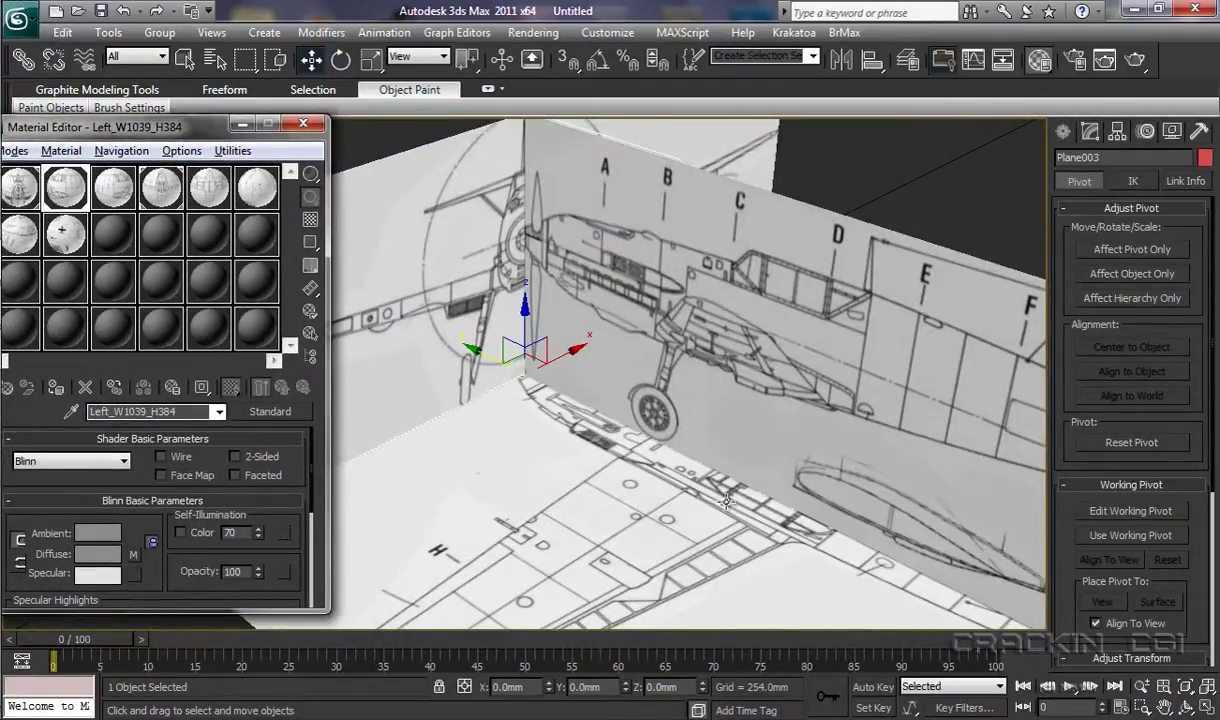